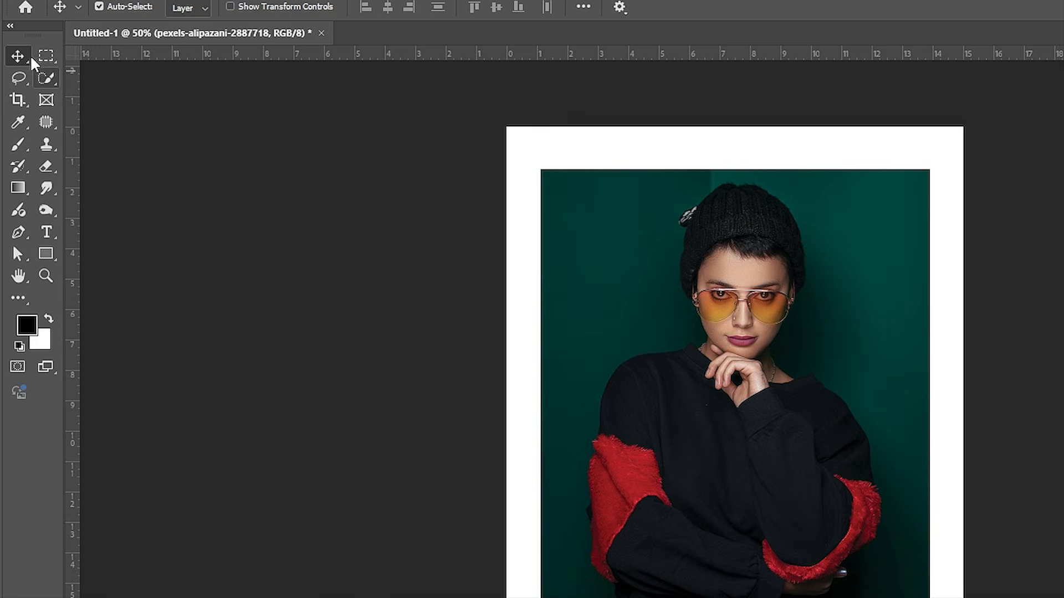
Step: Select the white border around the photo, slightly overlapping its edges, fill it using Content-Aware with Color Adaptation, and clear the selection
{"action": "left_click", "coordinate": [45, 57]}
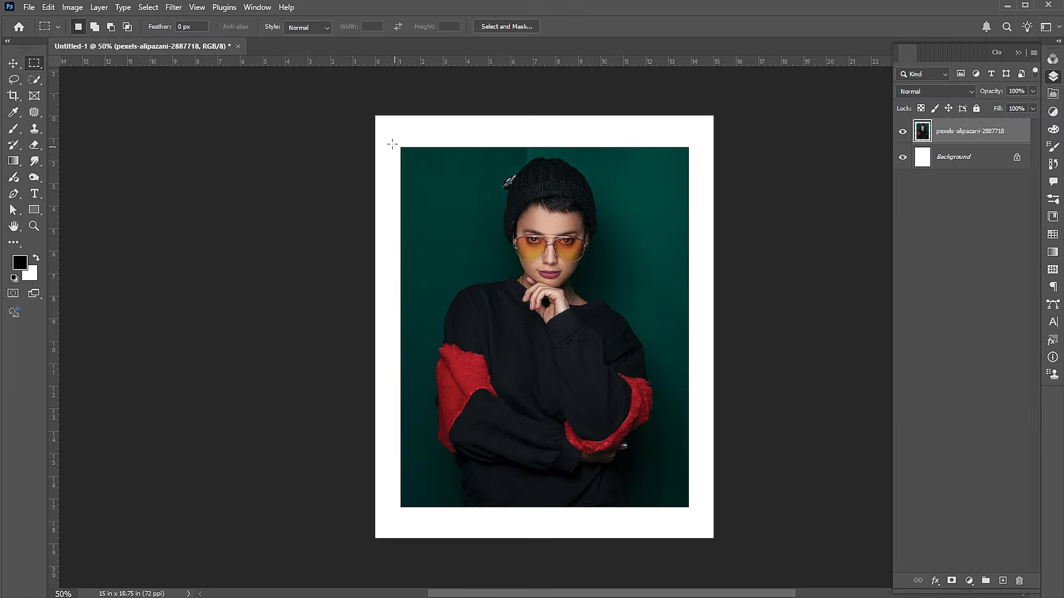
{"action": "left_click_drag", "start_coordinate": [360, 105], "coordinate": [355, 508]}
{"action": "left_click_drag", "start_coordinate": [376, 117], "coordinate": [403, 530]}
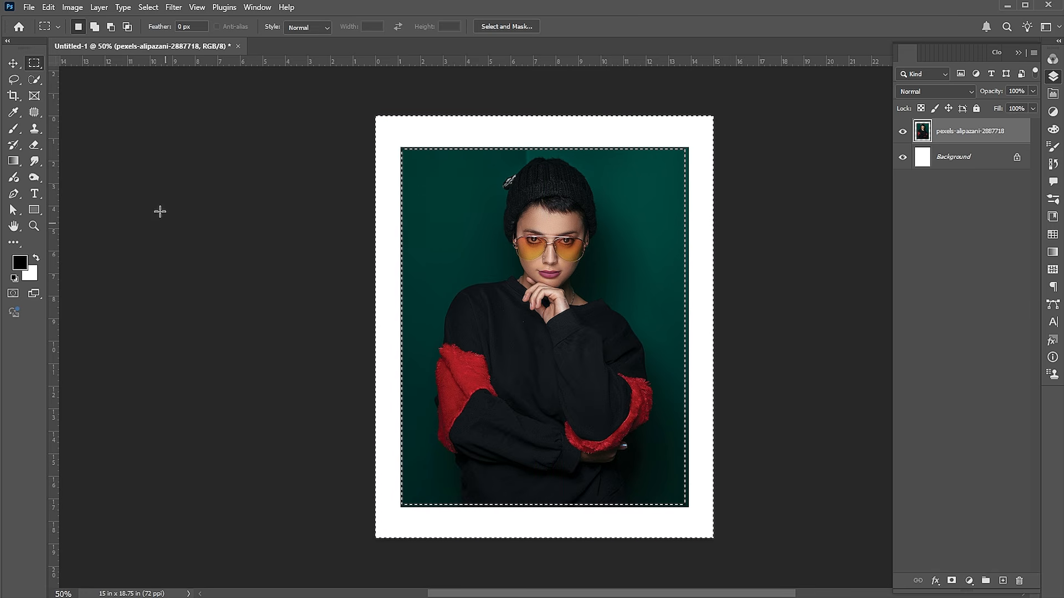
{"action": "left_click", "coordinate": [50, 7]}
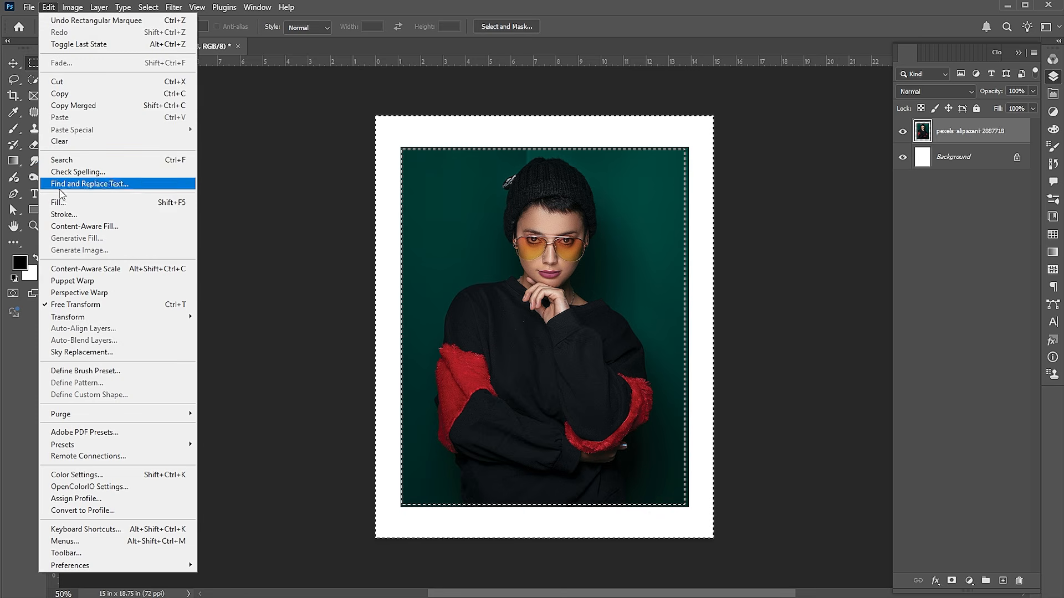
{"action": "left_click", "coordinate": [62, 207]}
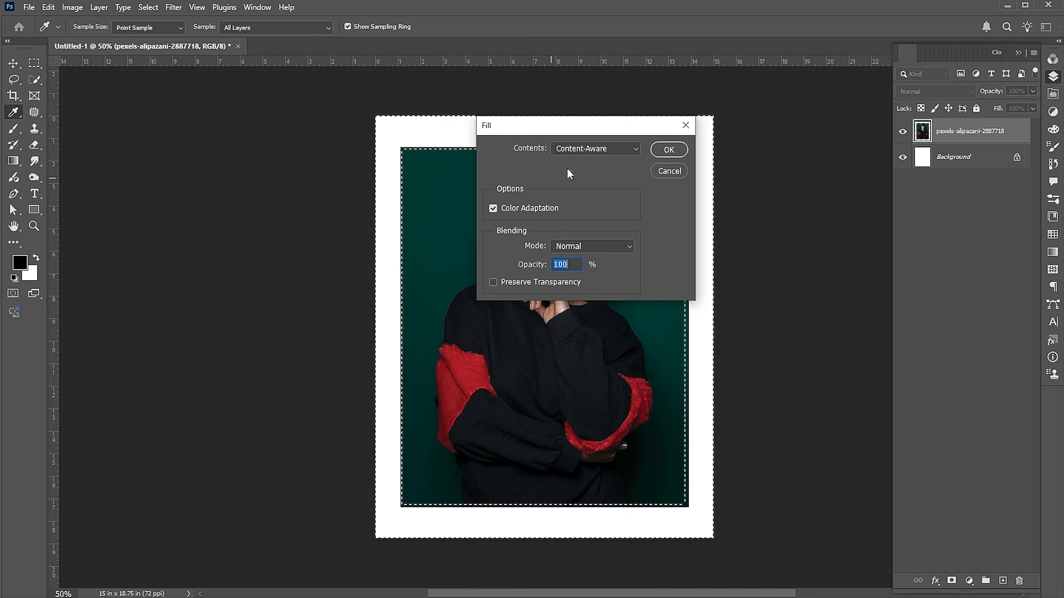
{"action": "left_click", "coordinate": [668, 150]}
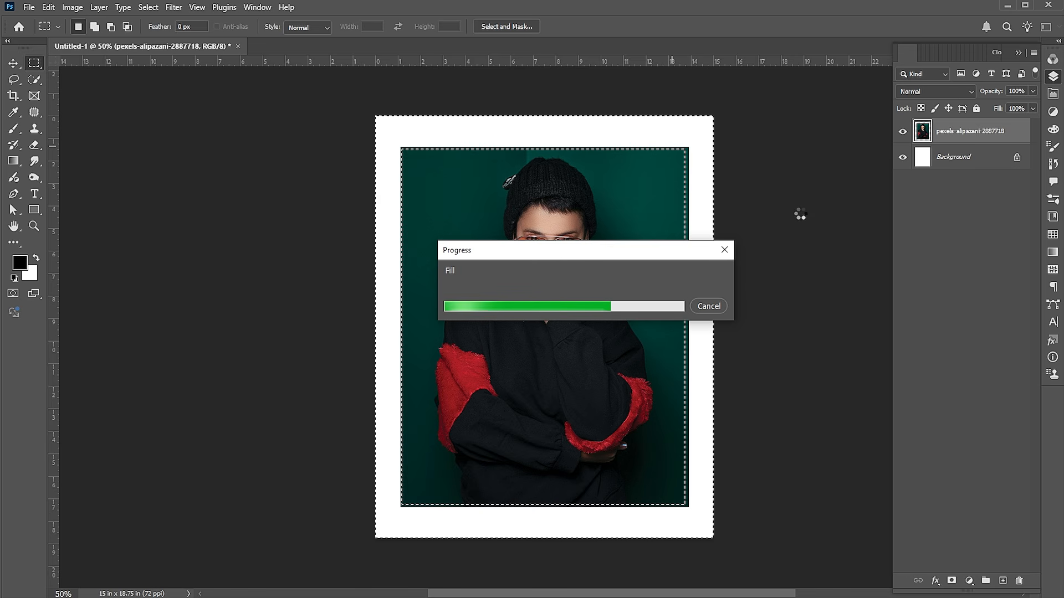
{"action": "key", "text": "ctrl+d"}
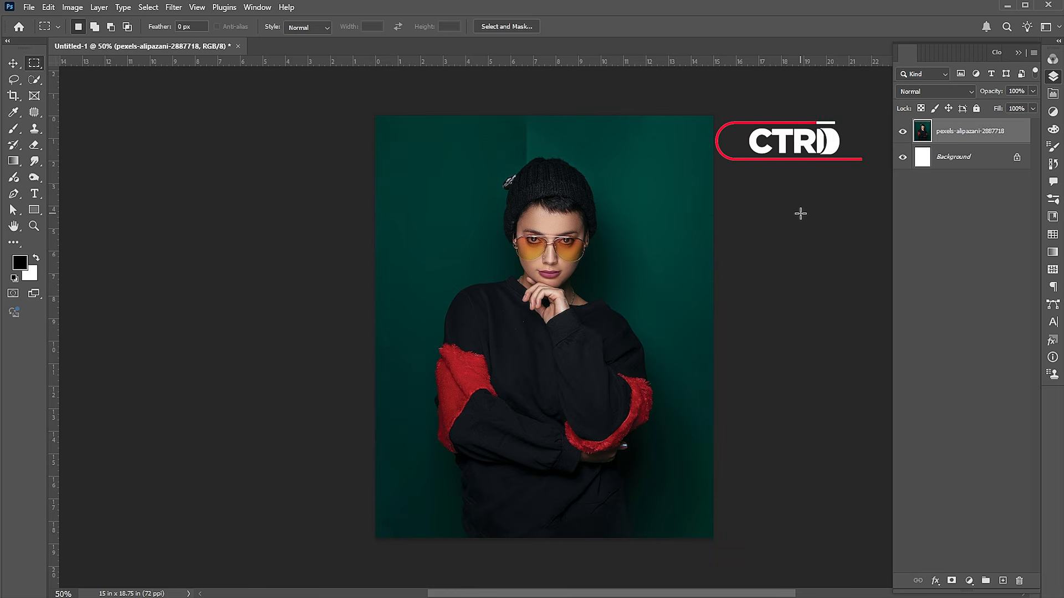
Step: Select the woman with automatic subject selection and copy her onto a new layer
{"action": "left_click", "coordinate": [148, 7]}
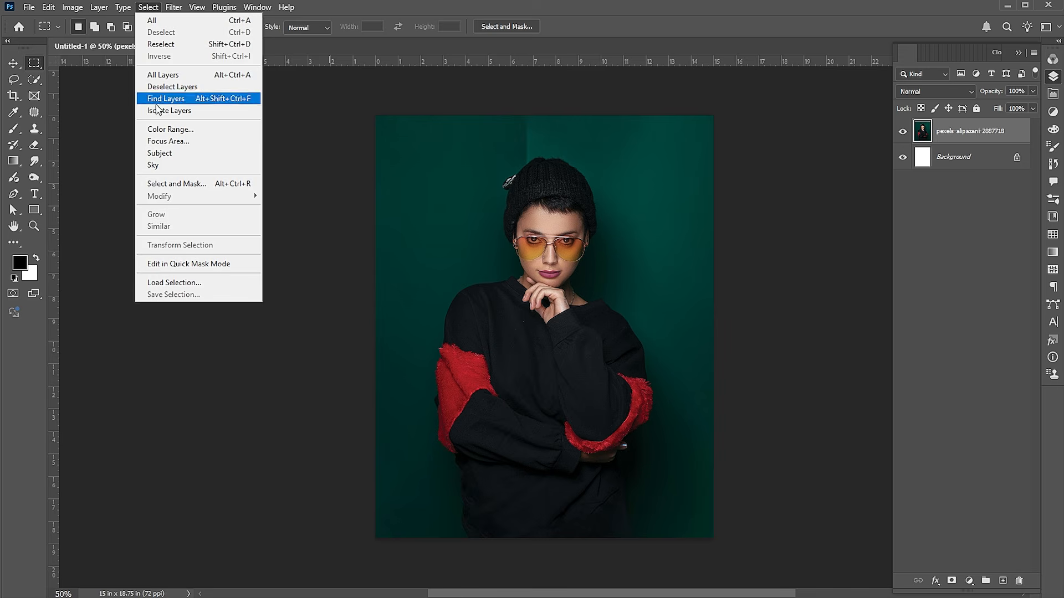
{"action": "left_click", "coordinate": [160, 152]}
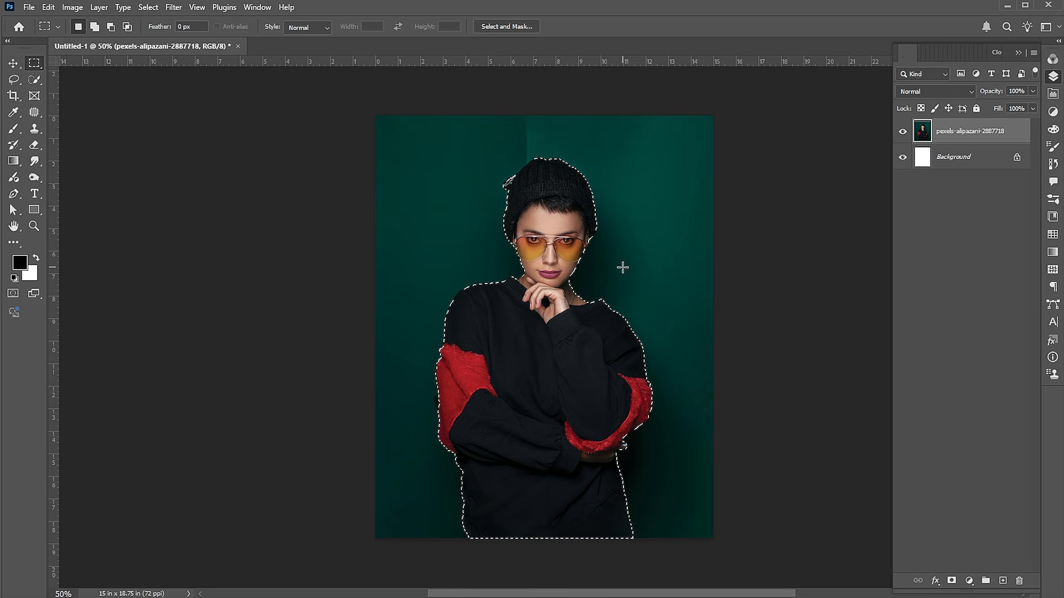
{"action": "key", "text": "ctrl+j"}
{"action": "key", "text": "ctrl+j"}
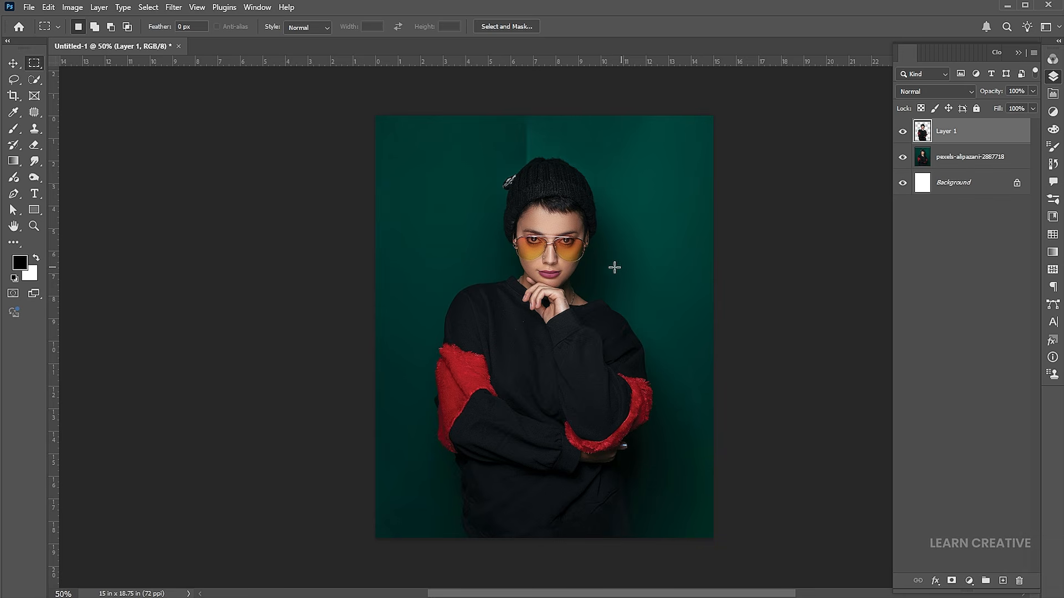
Step: Hide the cut-out subject on Layer 1 and convert the full photo layer to a smart object
{"action": "key", "text": "z"}
{"action": "left_click_drag", "start_coordinate": [620, 244], "coordinate": [626, 250]}
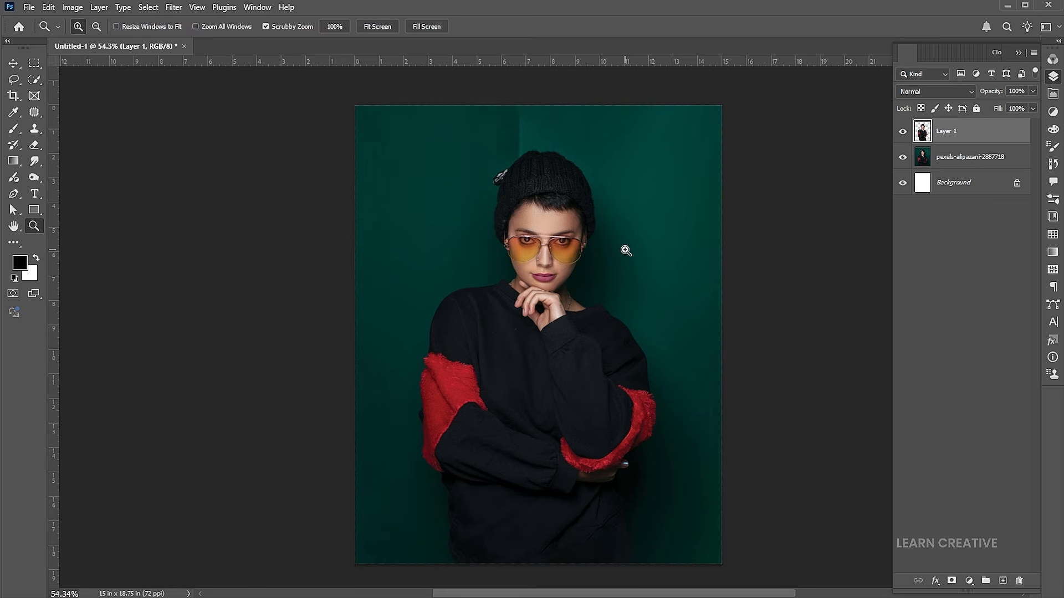
{"action": "key", "text": "m"}
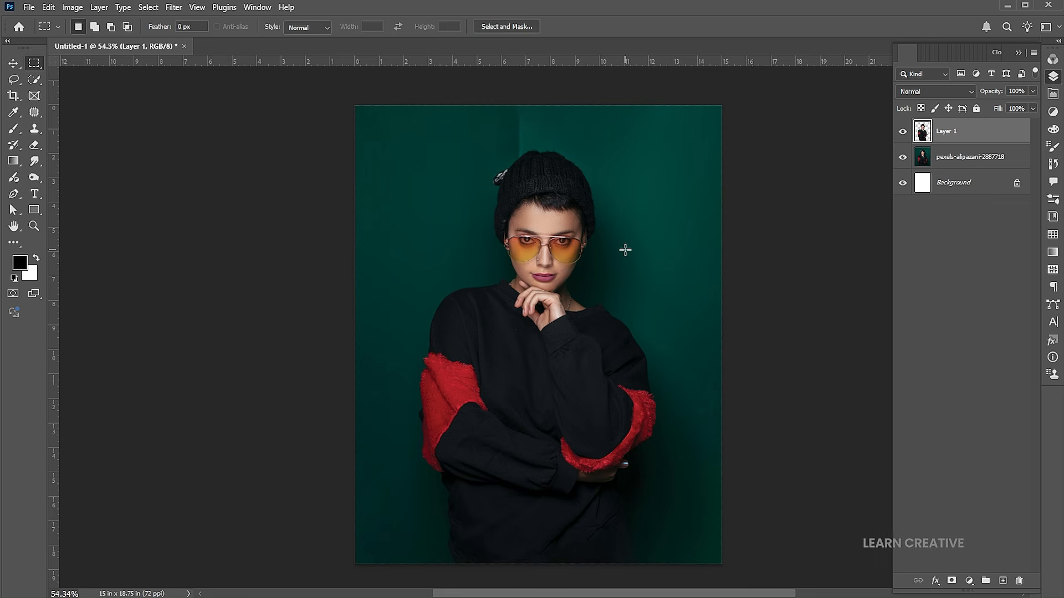
{"action": "left_click", "coordinate": [903, 131]}
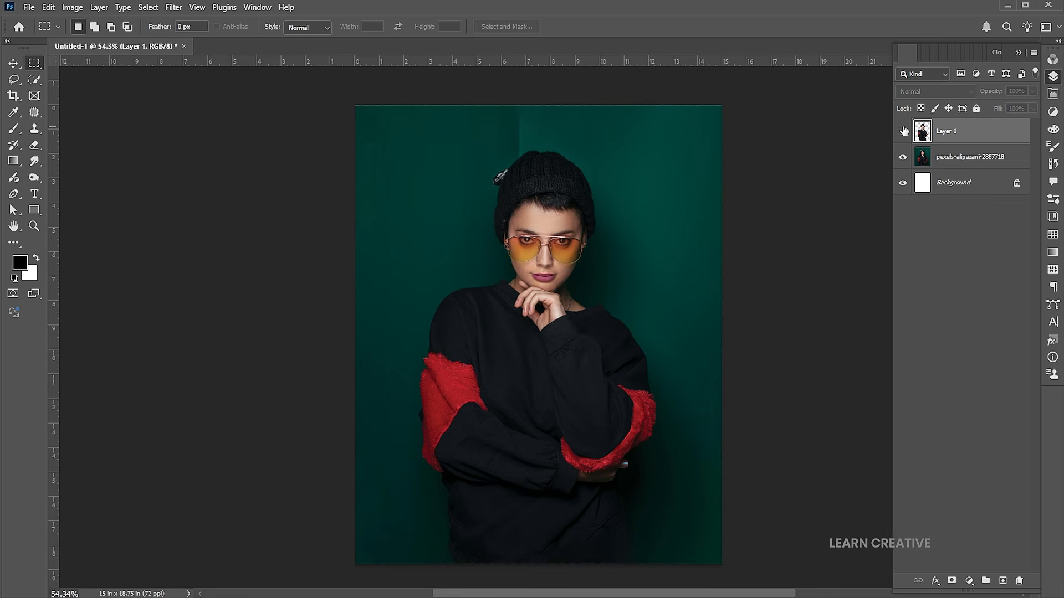
{"action": "left_click", "coordinate": [948, 162]}
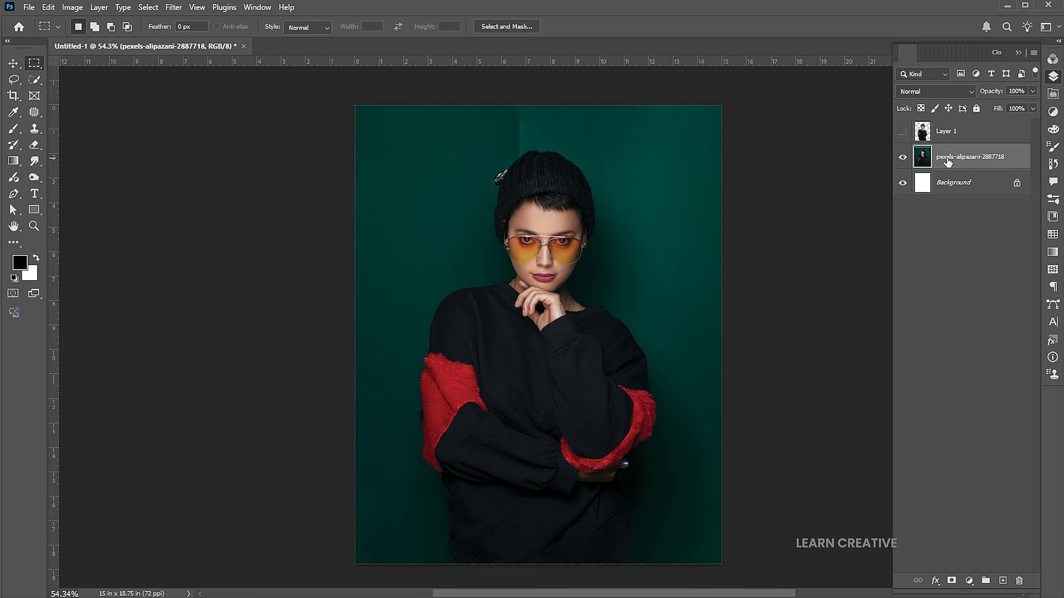
{"action": "right_click", "coordinate": [940, 158]}
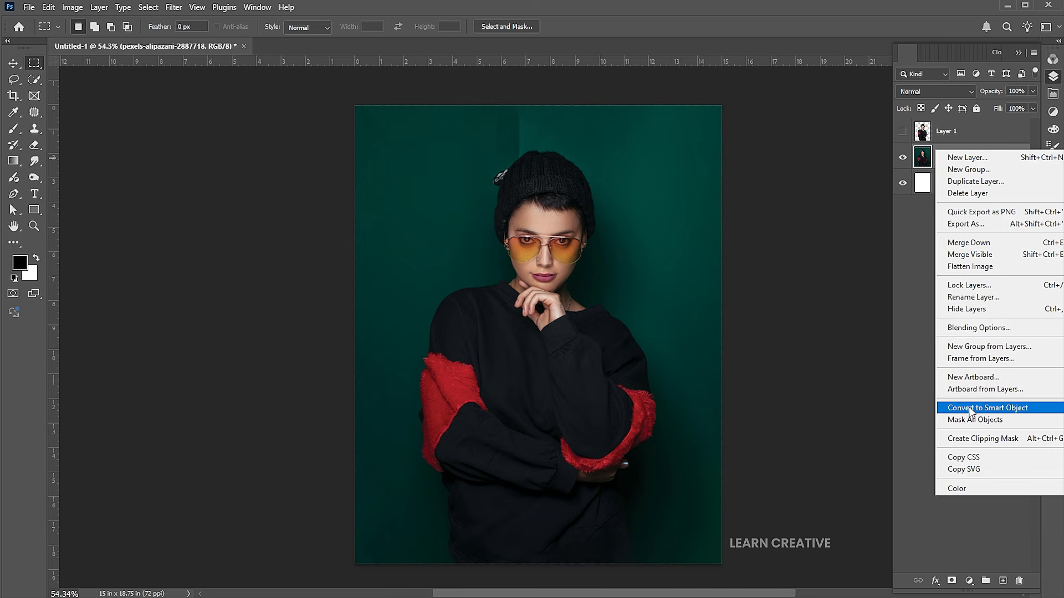
{"action": "left_click", "coordinate": [971, 408]}
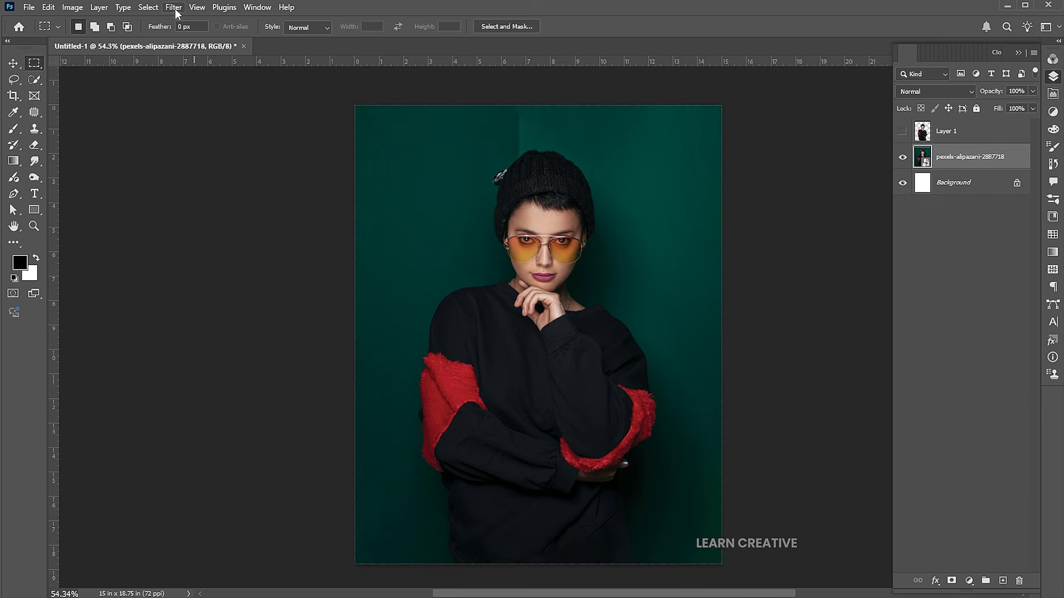
Step: Apply the Filter Gallery's Glass distortion to the photo with distortion 10, smoothness 3, Canvas texture and 93% scaling
{"action": "left_click", "coordinate": [178, 14]}
{"action": "left_click", "coordinate": [191, 109]}
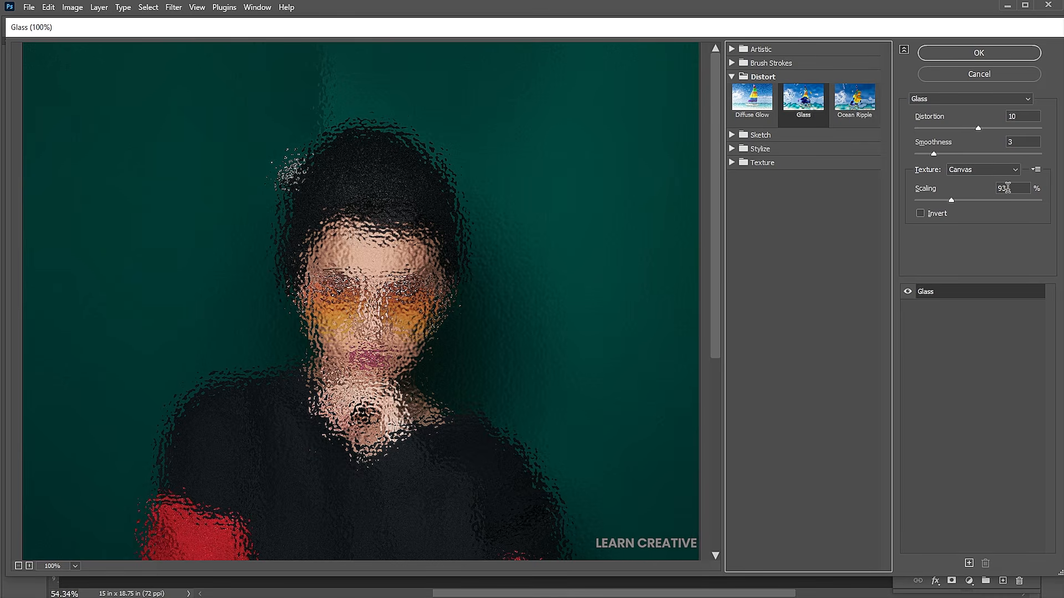
{"action": "left_click", "coordinate": [986, 52]}
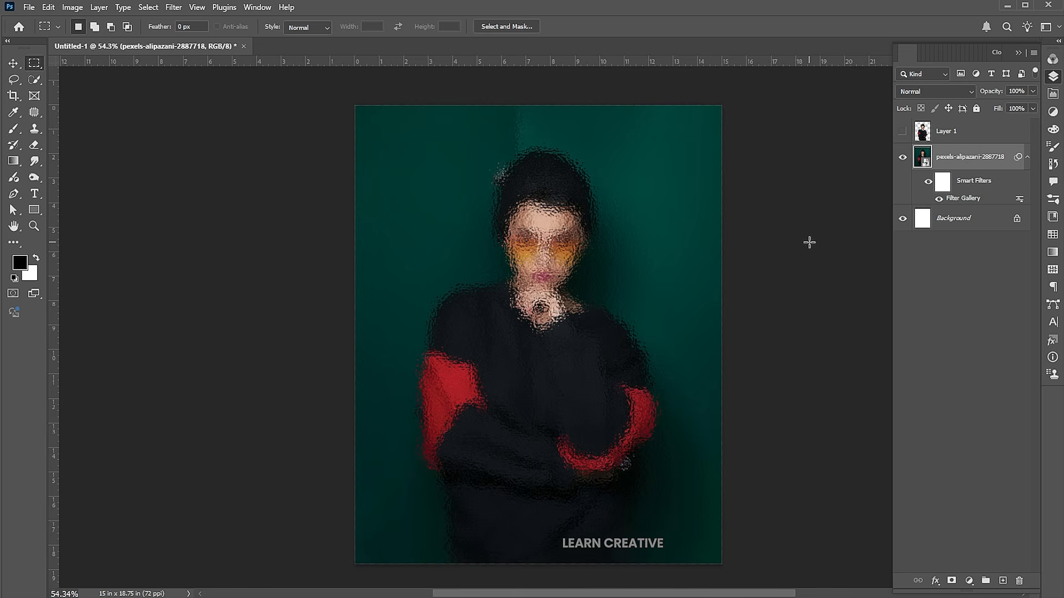
Step: Apply a Gaussian Blur with a radius of 7.5 pixels to the photo smart object
{"action": "left_click", "coordinate": [174, 7]}
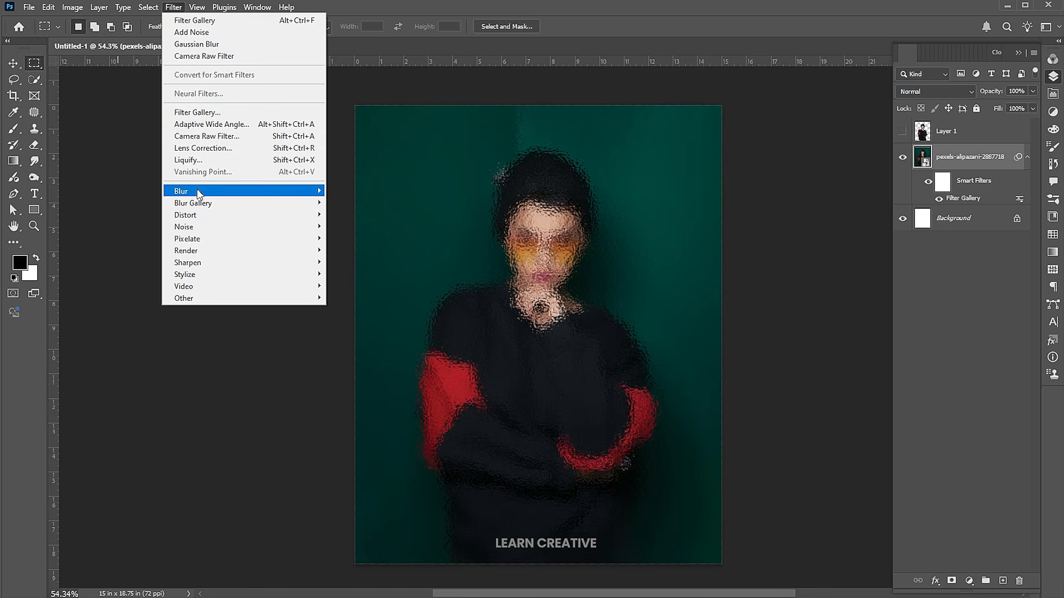
{"action": "mouse_move", "coordinate": [182, 190]}
{"action": "left_click", "coordinate": [357, 238]}
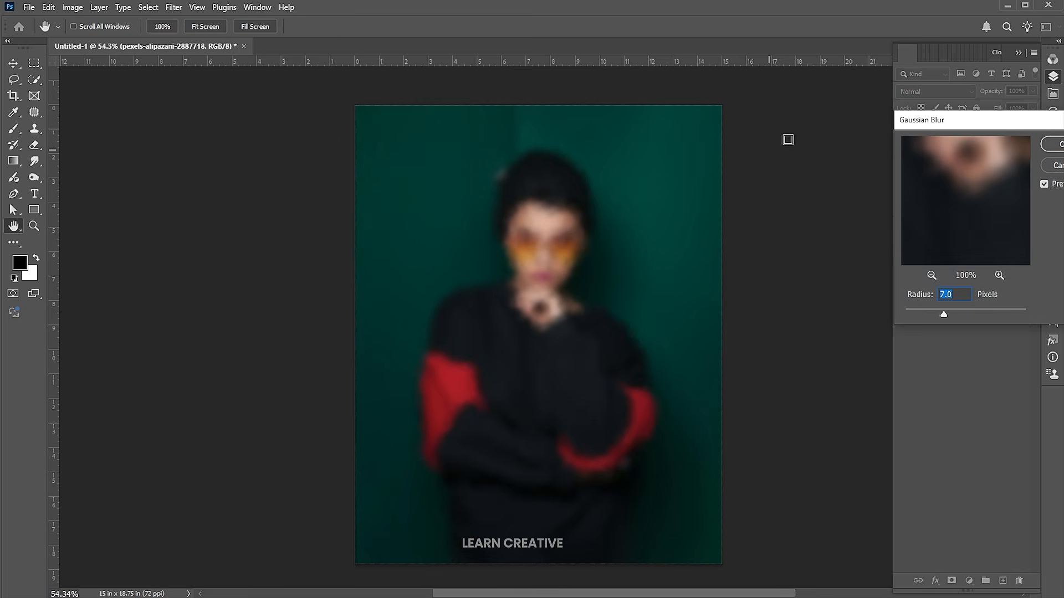
{"action": "left_click_drag", "start_coordinate": [929, 113], "coordinate": [551, 93]}
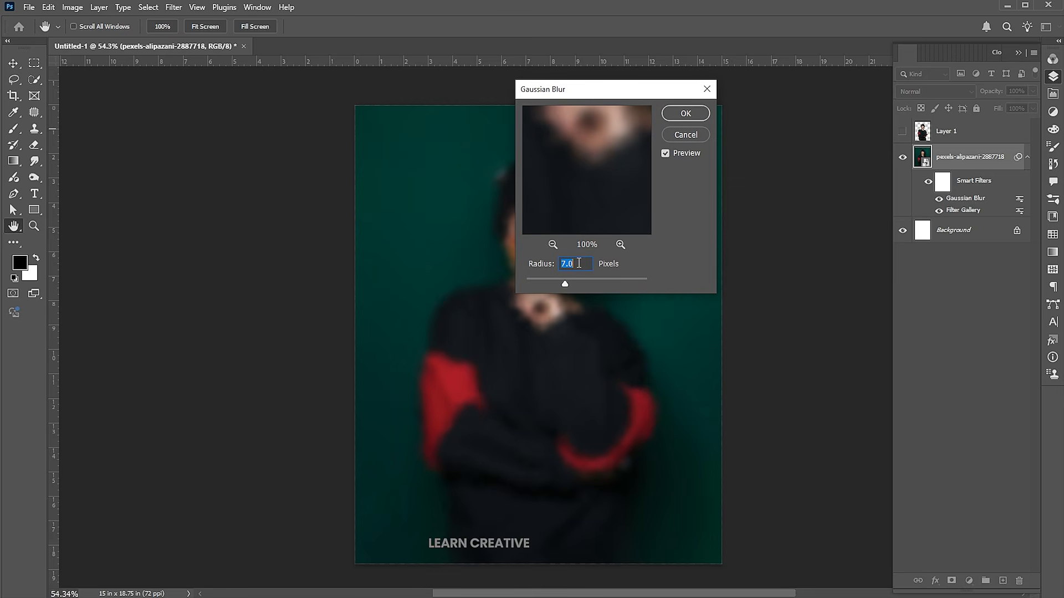
{"action": "type", "text": "7.5"}
{"action": "key", "text": "Return"}
{"action": "key", "text": "m"}
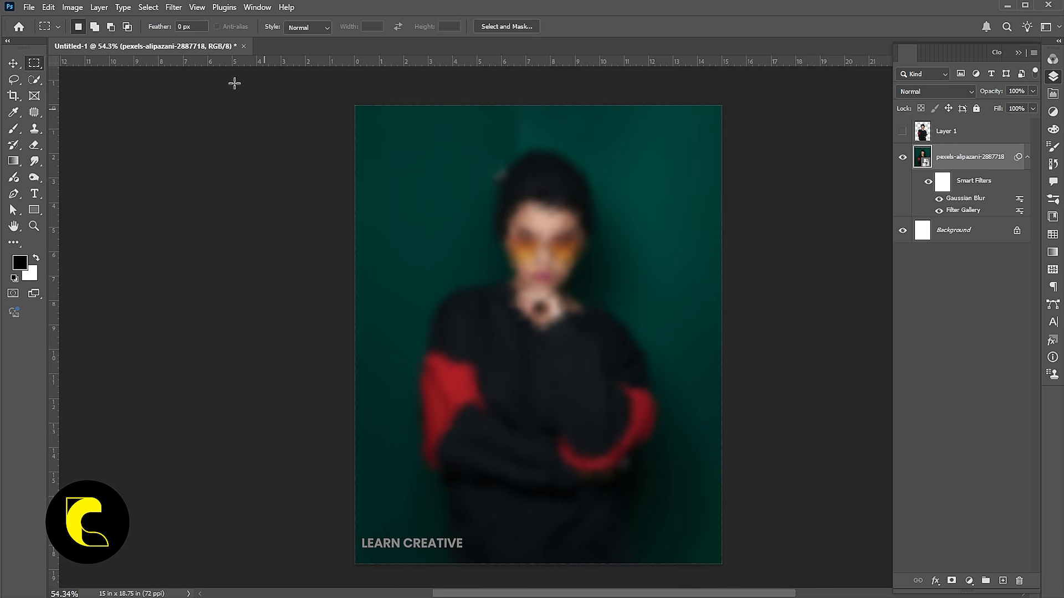
Step: Add 12% noise with uniform distribution to the photo smart object, leaving Monochromatic off
{"action": "left_click", "coordinate": [173, 8]}
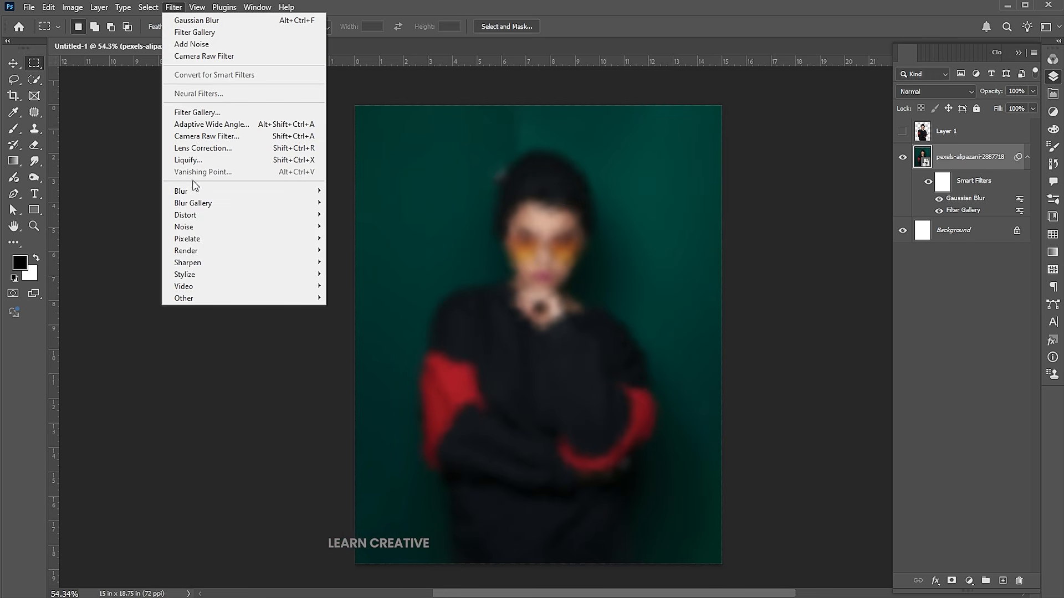
{"action": "mouse_move", "coordinate": [194, 226]}
{"action": "left_click", "coordinate": [355, 227]}
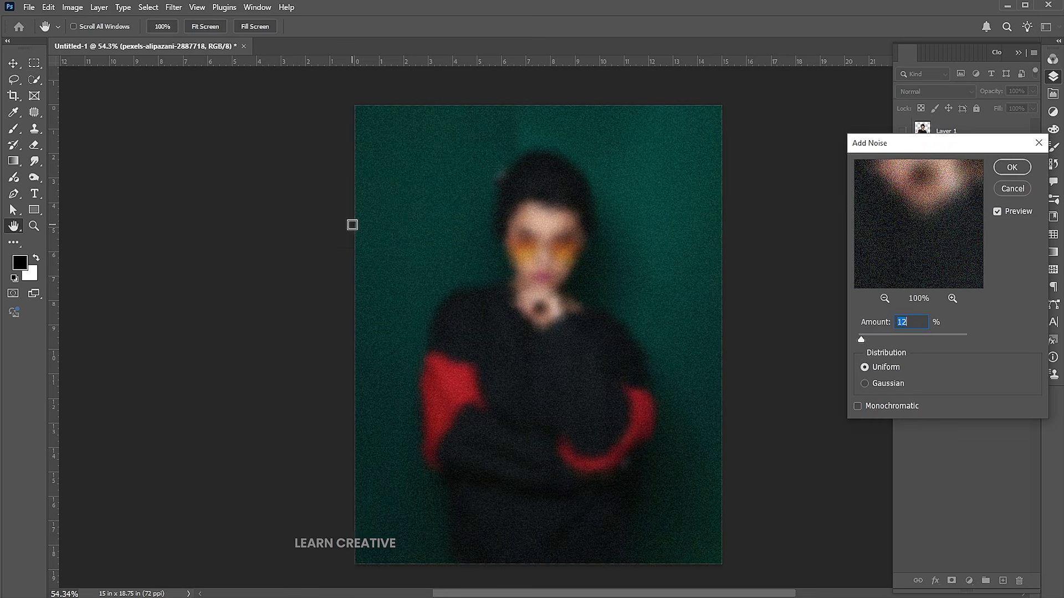
{"action": "left_click_drag", "start_coordinate": [891, 151], "coordinate": [698, 129]}
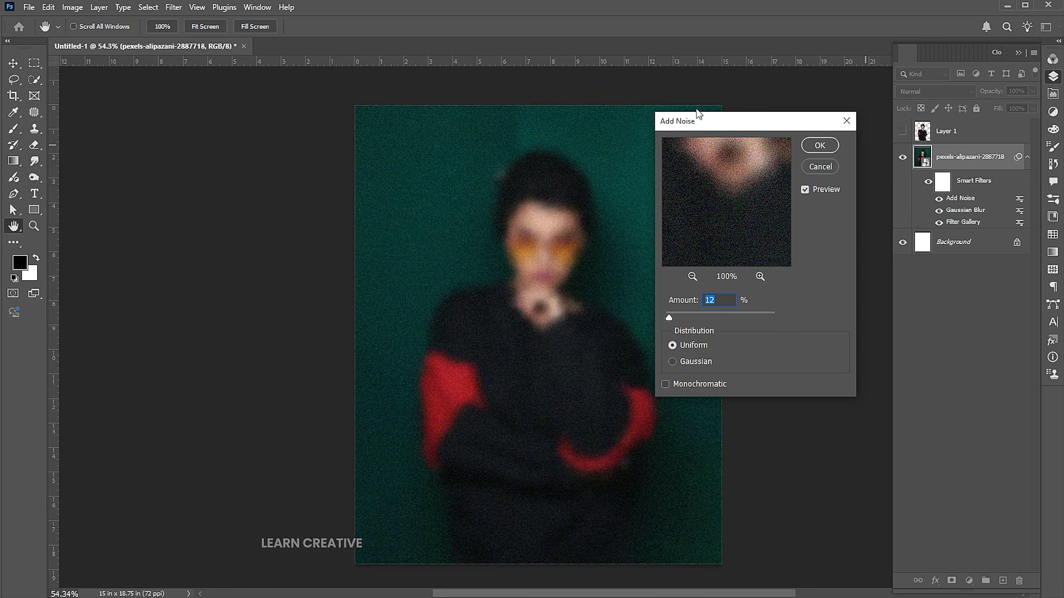
{"action": "left_click", "coordinate": [826, 146]}
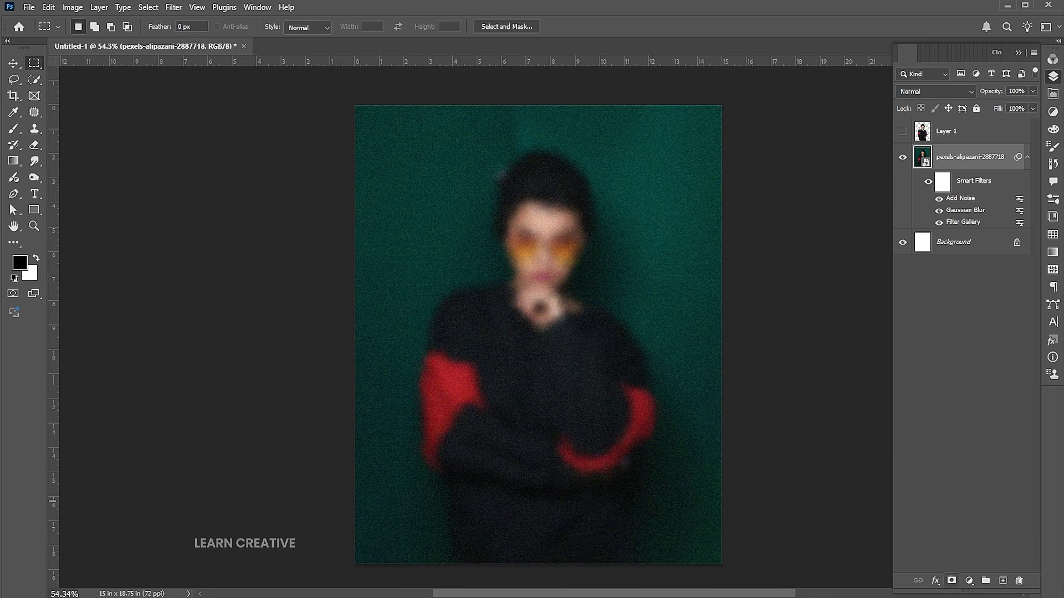
Step: Add a Black & White adjustment layer above the photo smart object and set its Reds to 62
{"action": "left_click_drag", "start_coordinate": [965, 589], "coordinate": [965, 473]}
{"action": "left_click", "coordinate": [969, 459]}
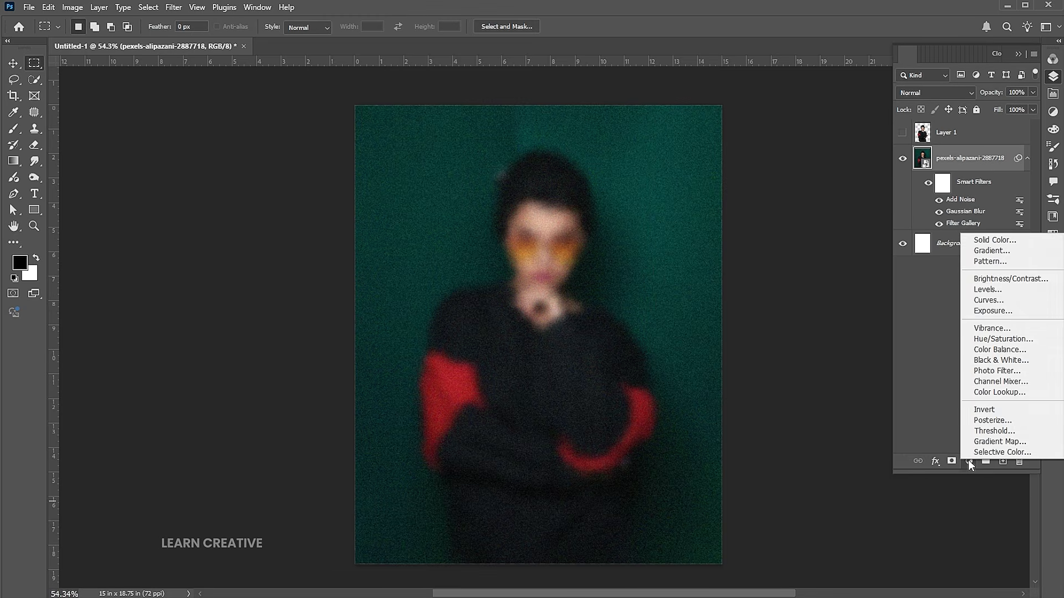
{"action": "left_click", "coordinate": [989, 360]}
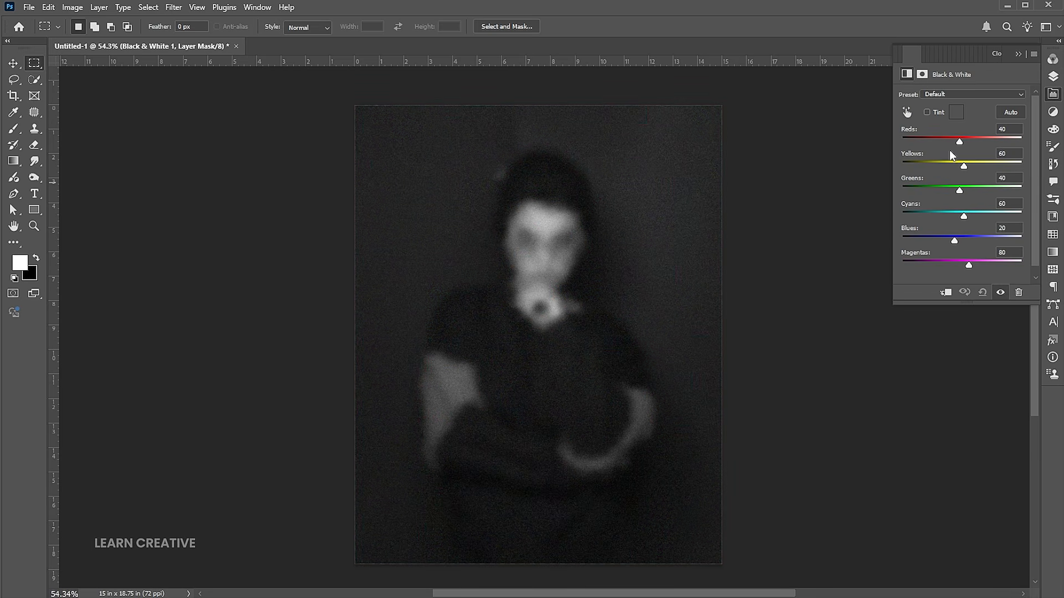
{"action": "left_click_drag", "start_coordinate": [959, 141], "coordinate": [964, 140]}
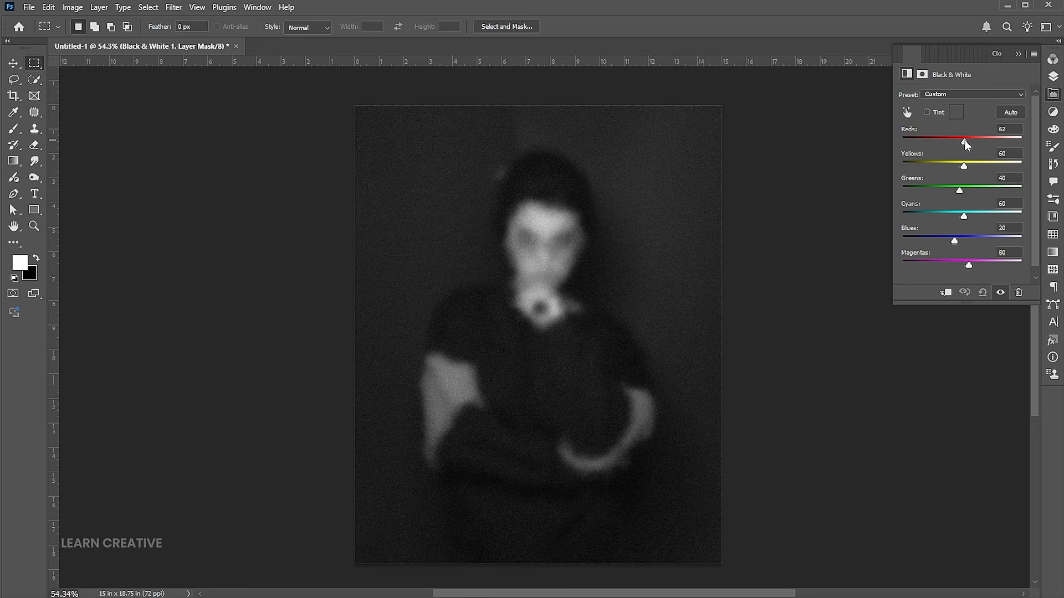
{"action": "left_click", "coordinate": [1052, 76]}
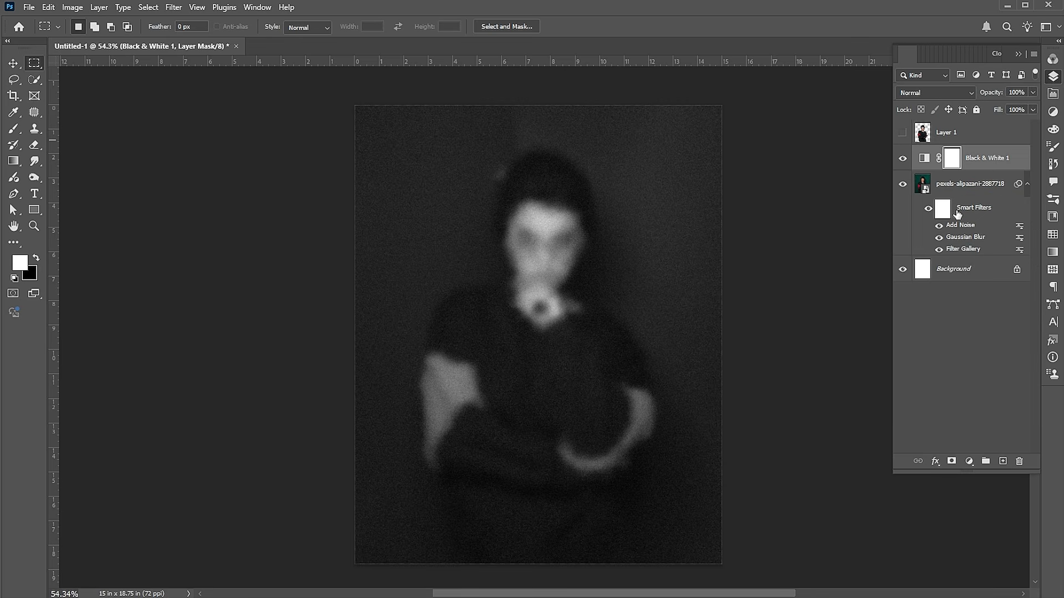
Step: Draw a tall rectangle about 2.17 in wide and 12.78 in high over the figure's centre, above Layer 1, and fill it with black
{"action": "left_click", "coordinate": [958, 133]}
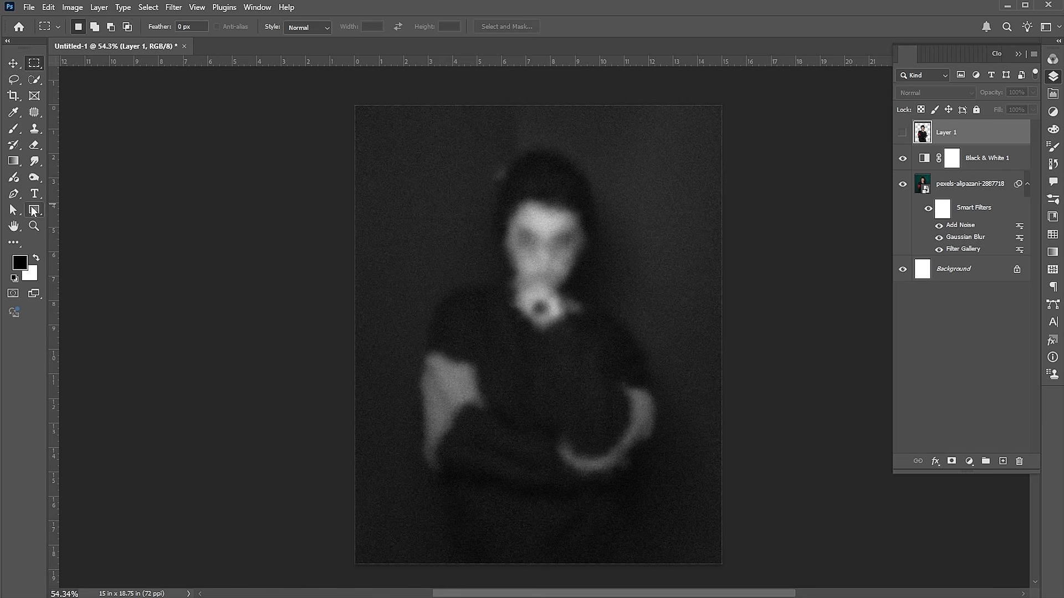
{"action": "left_click", "coordinate": [34, 211]}
{"action": "left_click_drag", "start_coordinate": [528, 143], "coordinate": [580, 454]}
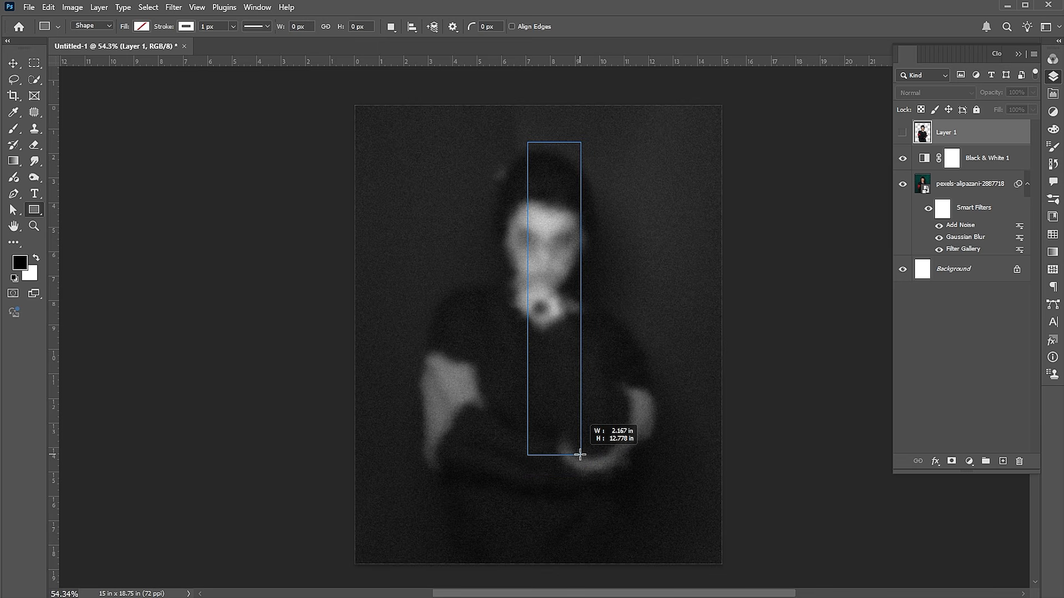
{"action": "left_click_drag", "start_coordinate": [580, 455], "coordinate": [581, 455]}
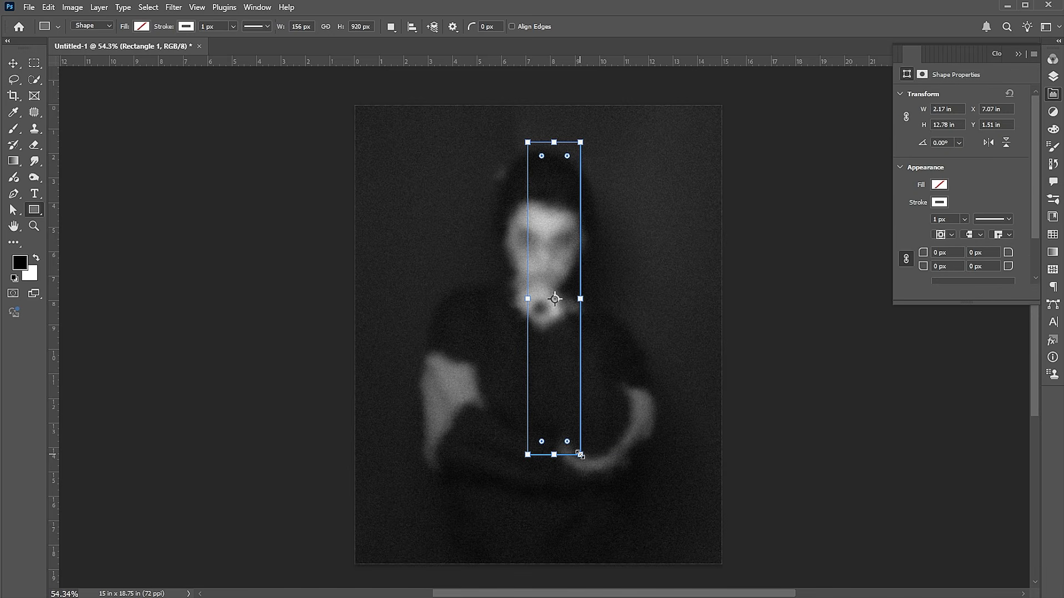
{"action": "left_click", "coordinate": [940, 185]}
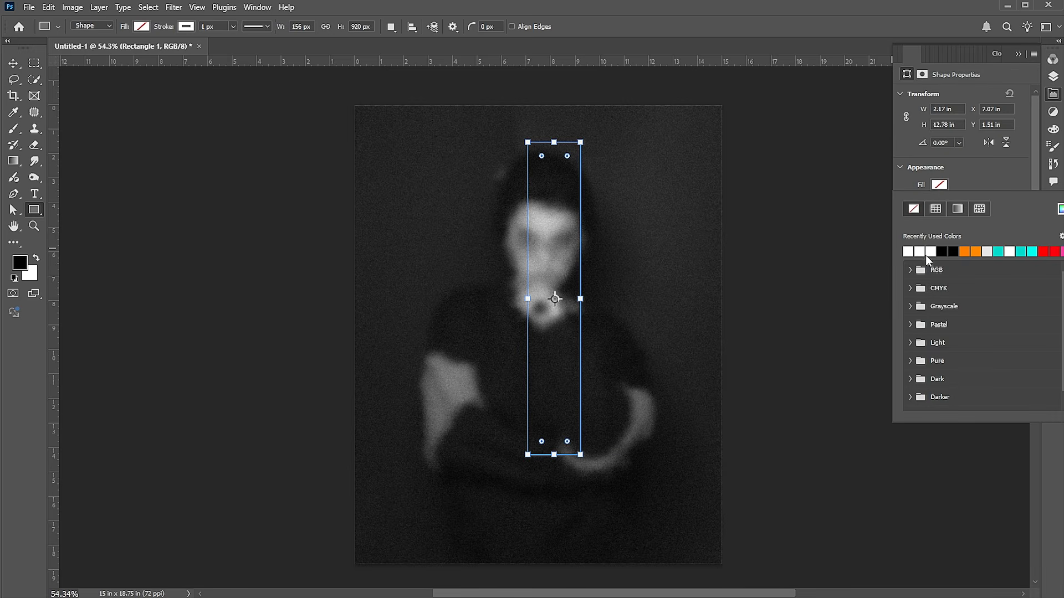
{"action": "left_click", "coordinate": [940, 252]}
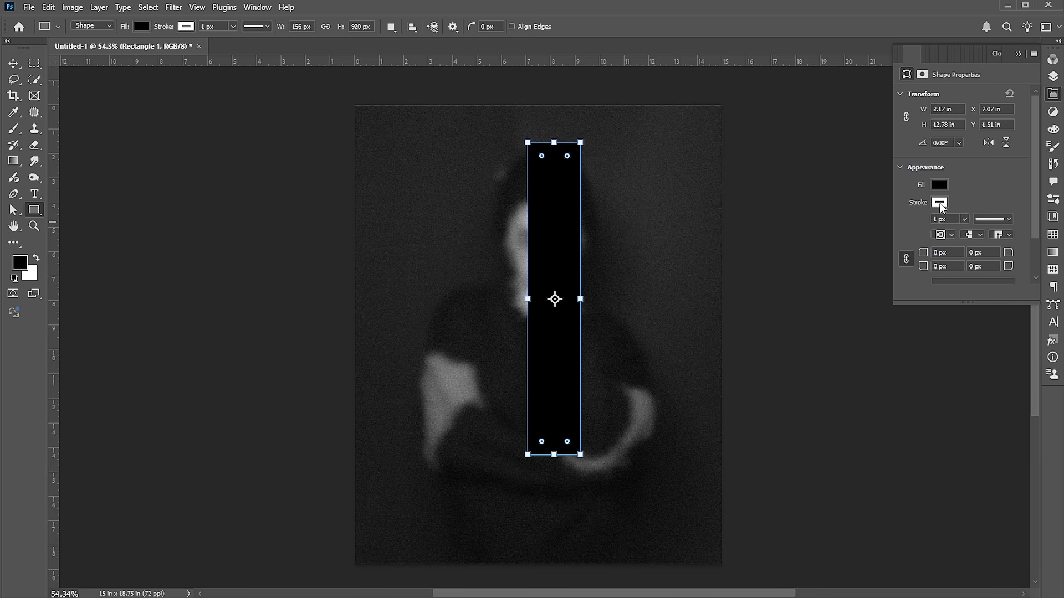
{"action": "left_click", "coordinate": [1053, 78]}
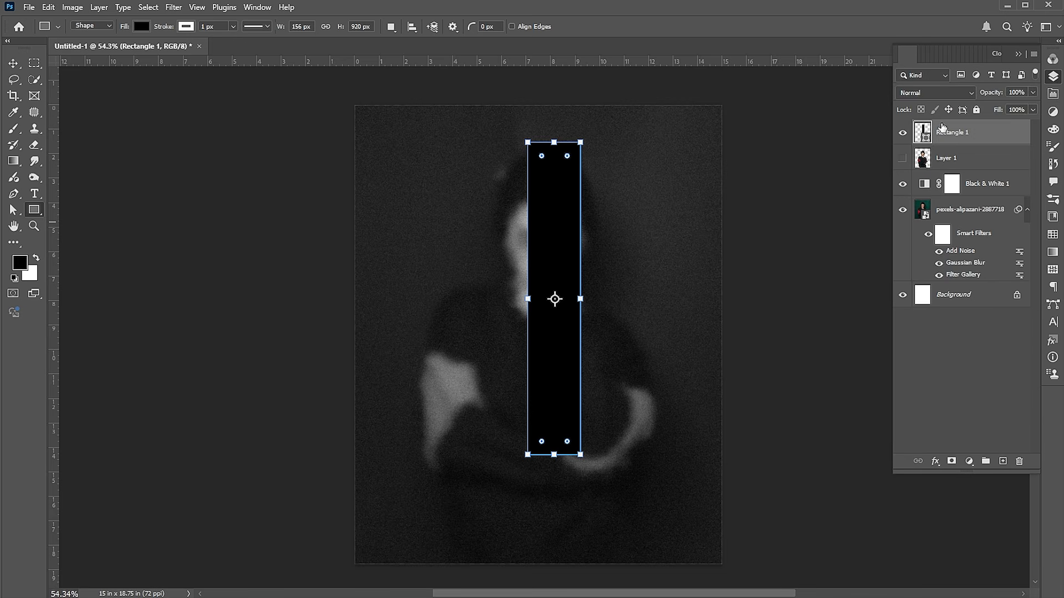
Step: Move Rectangle 1 below Layer 1, make Layer 1 visible, and clip it to the rectangle
{"action": "left_click_drag", "start_coordinate": [951, 132], "coordinate": [944, 166]}
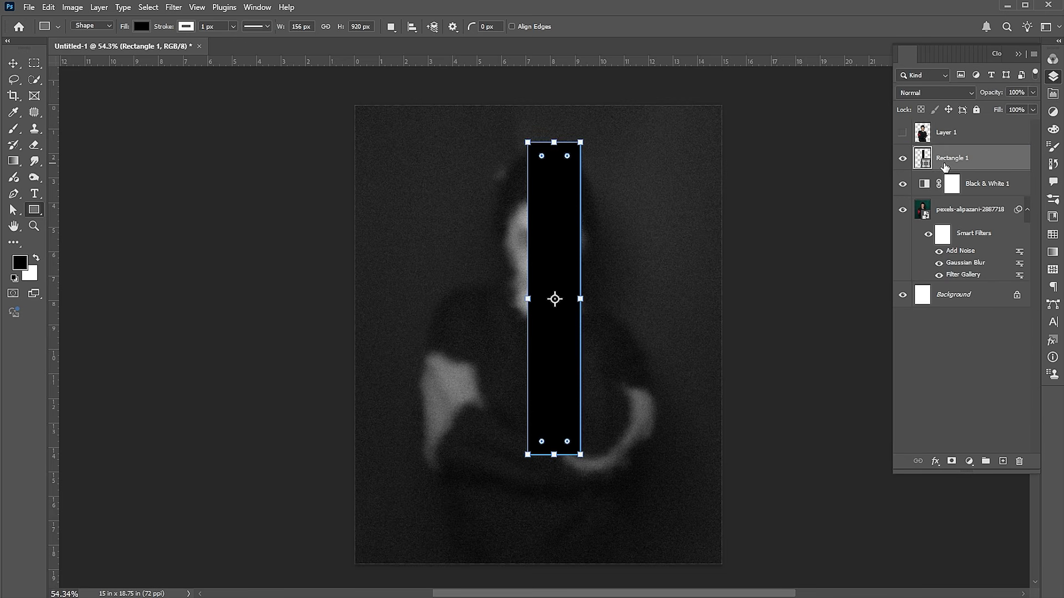
{"action": "left_click", "coordinate": [903, 133]}
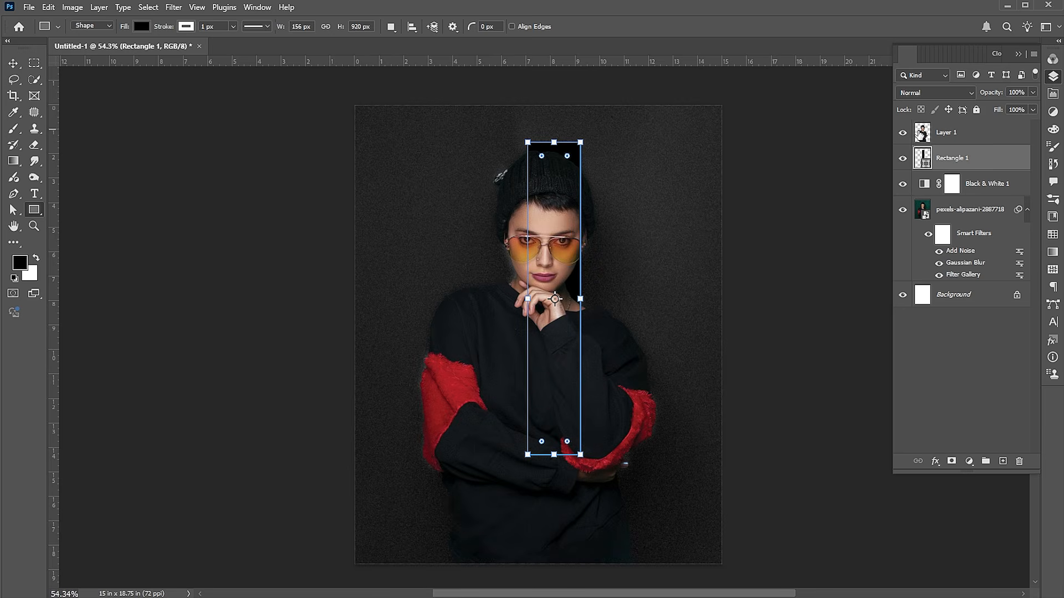
{"action": "right_click", "coordinate": [952, 135]}
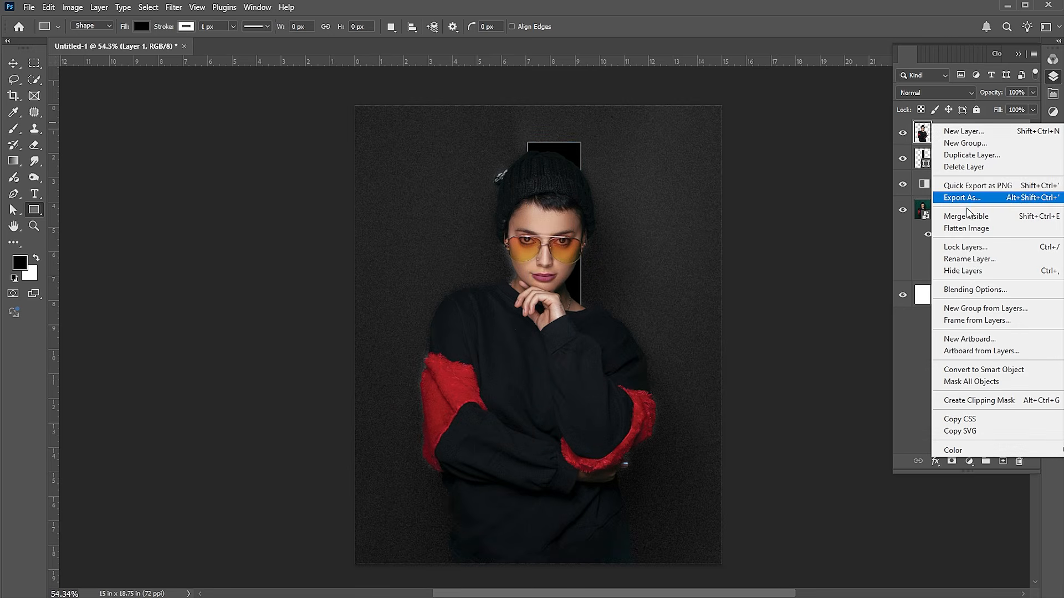
{"action": "left_click", "coordinate": [976, 401]}
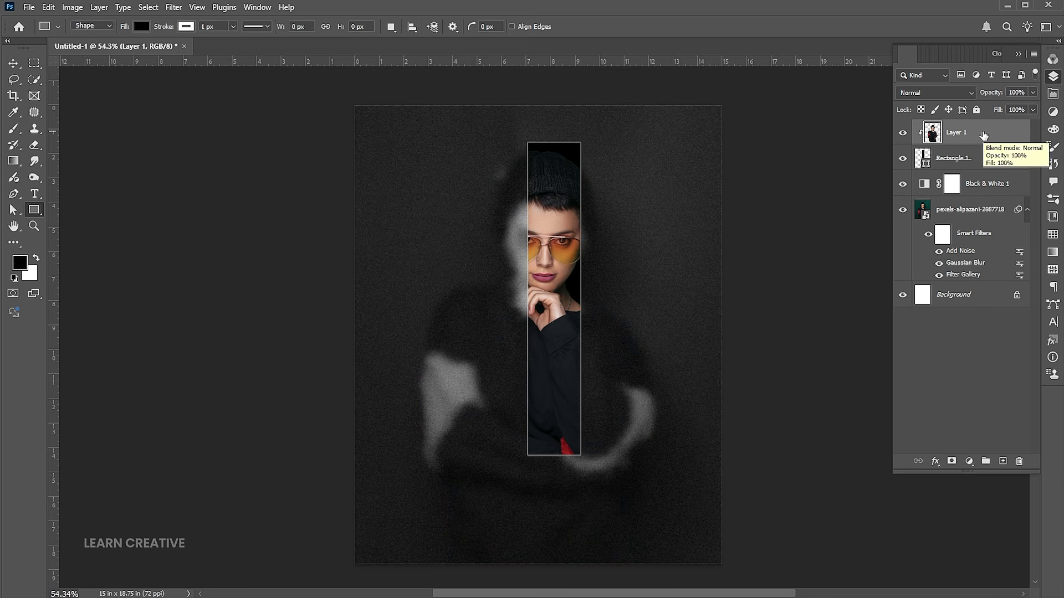
Step: Duplicate Layer 1 and give the copy a layer mask inverted to black
{"action": "key", "text": "ctrl+j"}
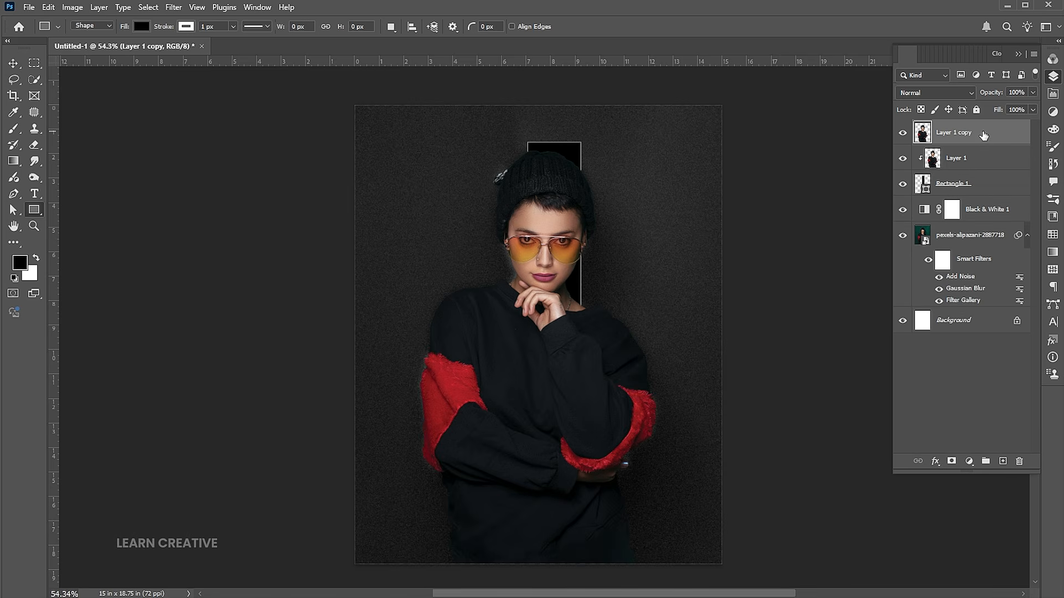
{"action": "left_click", "coordinate": [951, 461]}
{"action": "key", "text": "x"}
{"action": "key", "text": "ctrl+i"}
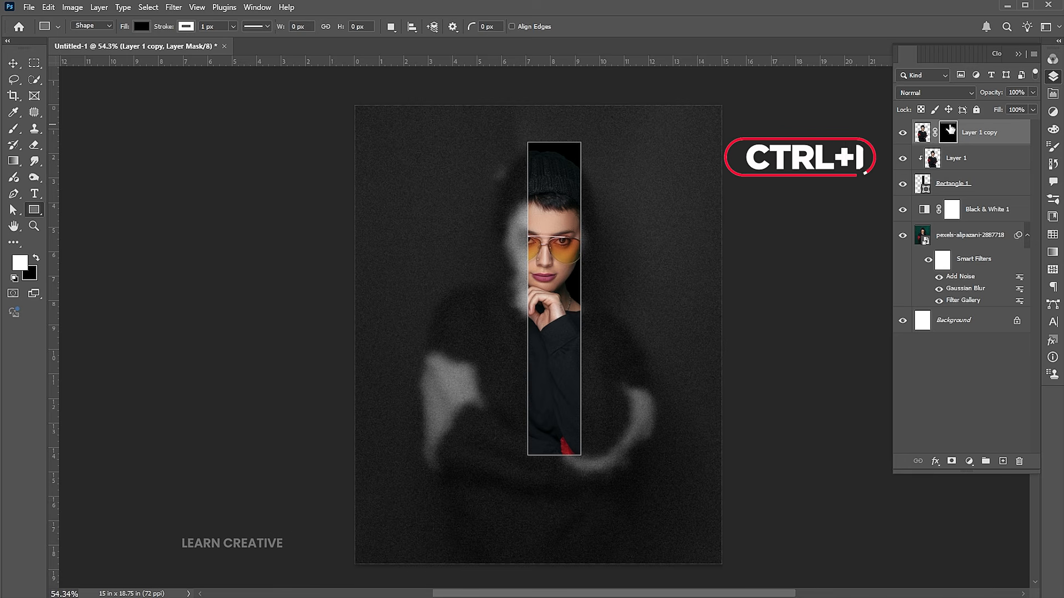
Step: Paint white on the Layer 1 copy mask with a 175 px Soft Round brush to reveal the head edge, shoulder and arm beyond the rectangle's right side
{"action": "key", "text": "z"}
{"action": "left_click_drag", "start_coordinate": [588, 274], "coordinate": [606, 276]}
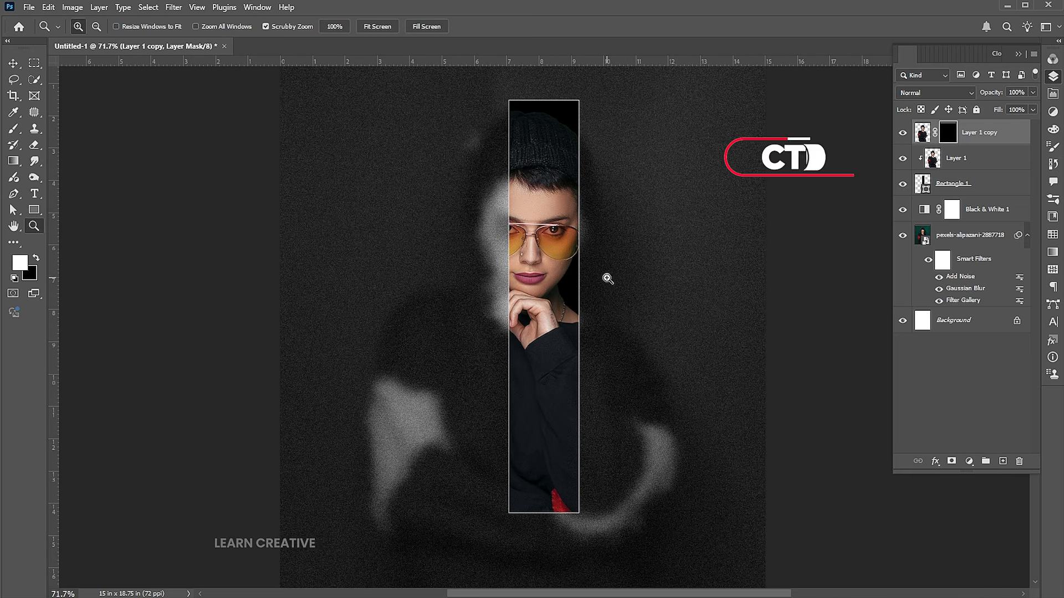
{"action": "left_click", "coordinate": [15, 131]}
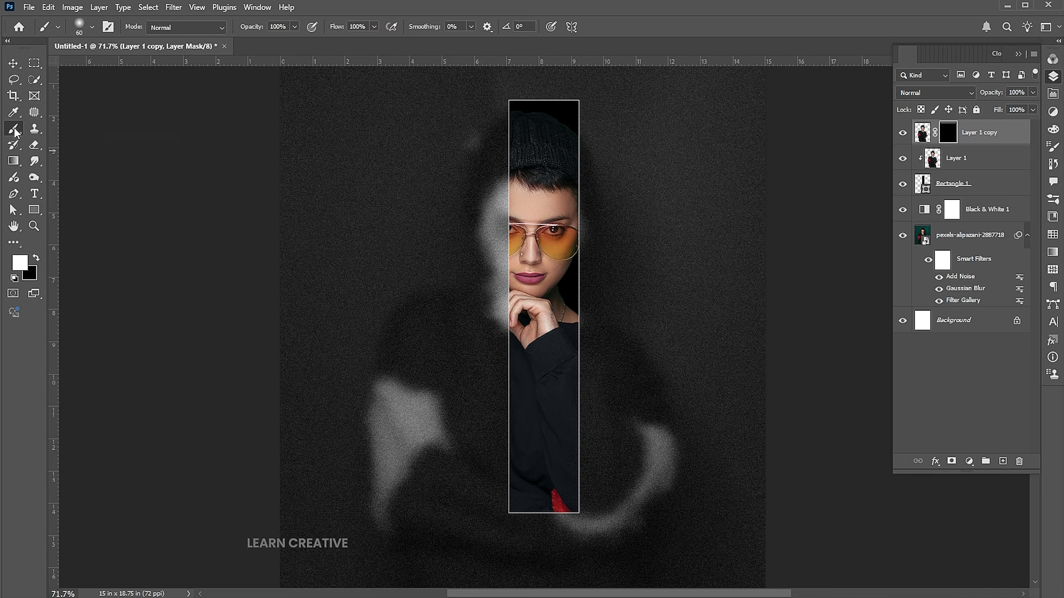
{"action": "left_click", "coordinate": [92, 27]}
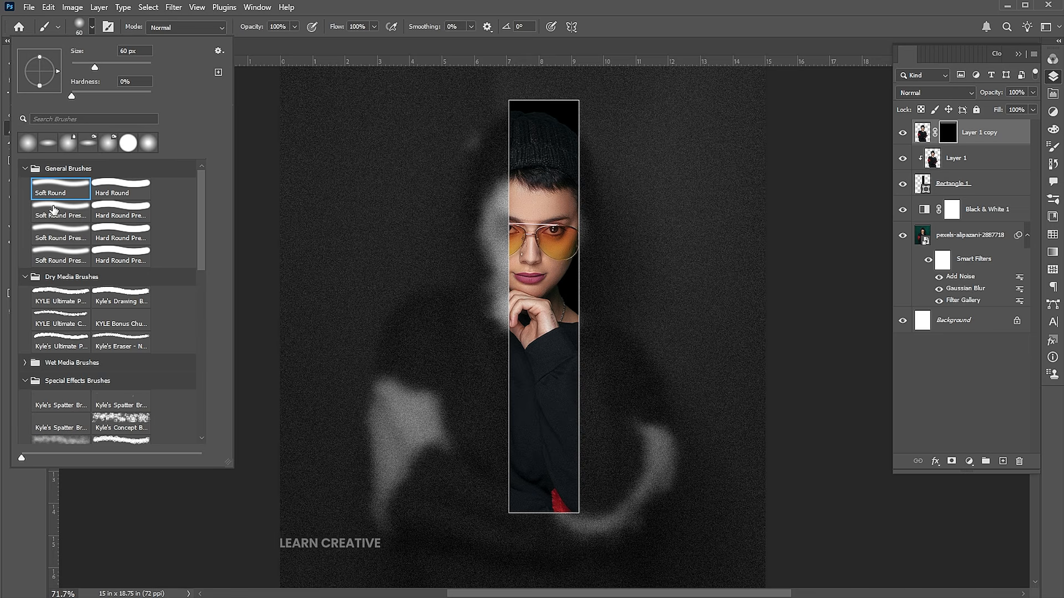
{"action": "left_click", "coordinate": [94, 26]}
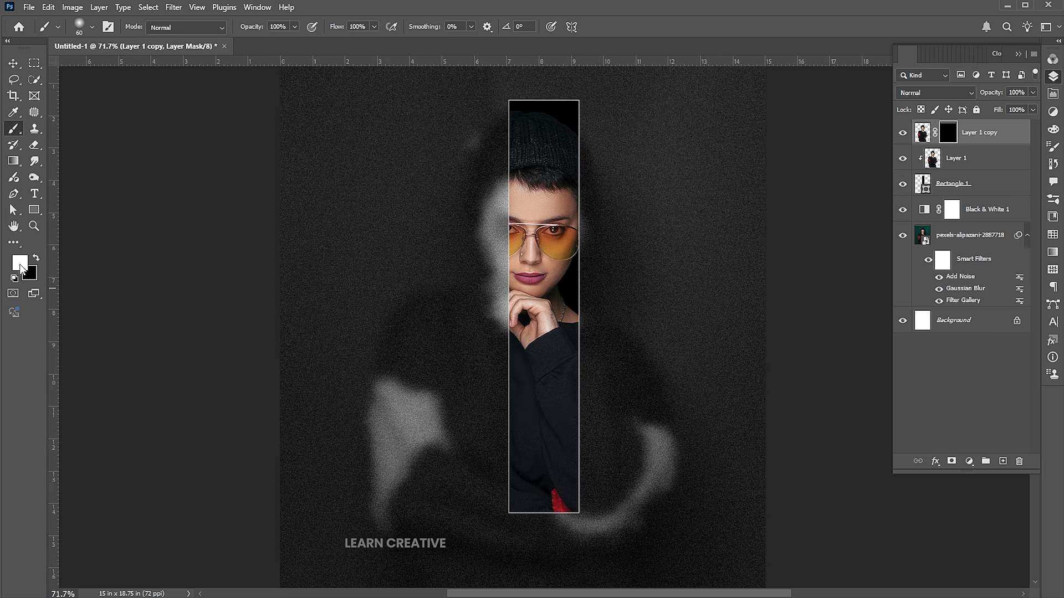
{"action": "key", "text": "bracketright"}
{"action": "key", "text": "bracketright"}
{"action": "key", "text": "bracketright"}
{"action": "key", "text": "bracketright"}
{"action": "key", "text": "bracketright"}
{"action": "key", "text": "bracketright"}
{"action": "key", "text": "bracketright"}
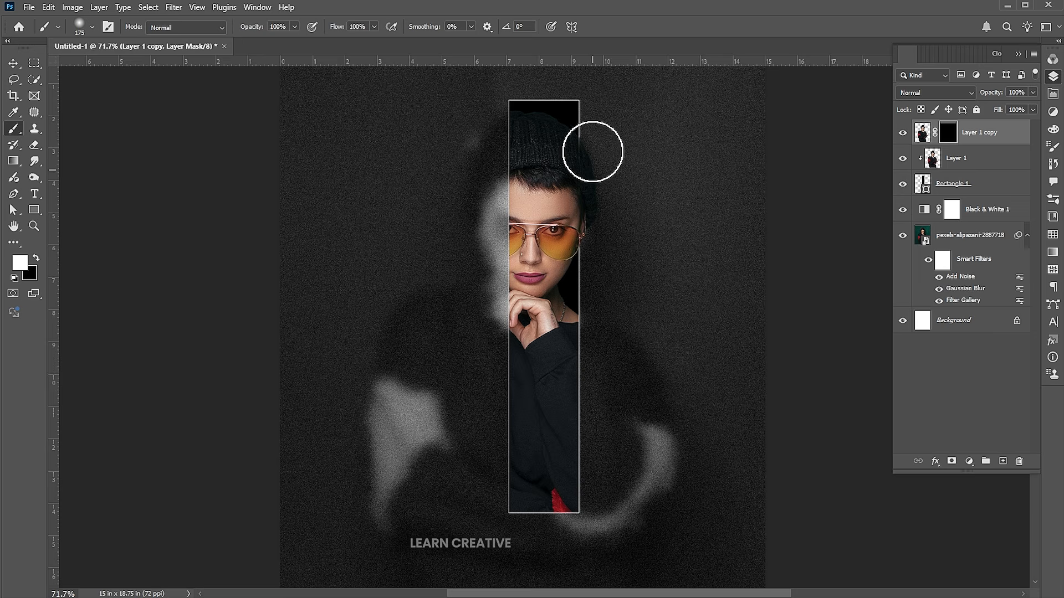
{"action": "mouse_move", "coordinate": [579, 230]}
{"action": "left_mouse_down"}
{"action": "mouse_move", "coordinate": [610, 355]}
{"action": "mouse_move", "coordinate": [639, 381]}
{"action": "mouse_move", "coordinate": [639, 354]}
{"action": "mouse_move", "coordinate": [604, 323]}
{"action": "mouse_move", "coordinate": [640, 423]}
{"action": "mouse_move", "coordinate": [592, 443]}
{"action": "mouse_move", "coordinate": [579, 482]}
{"action": "mouse_move", "coordinate": [635, 440]}
{"action": "mouse_move", "coordinate": [607, 254]}
{"action": "left_mouse_up"}
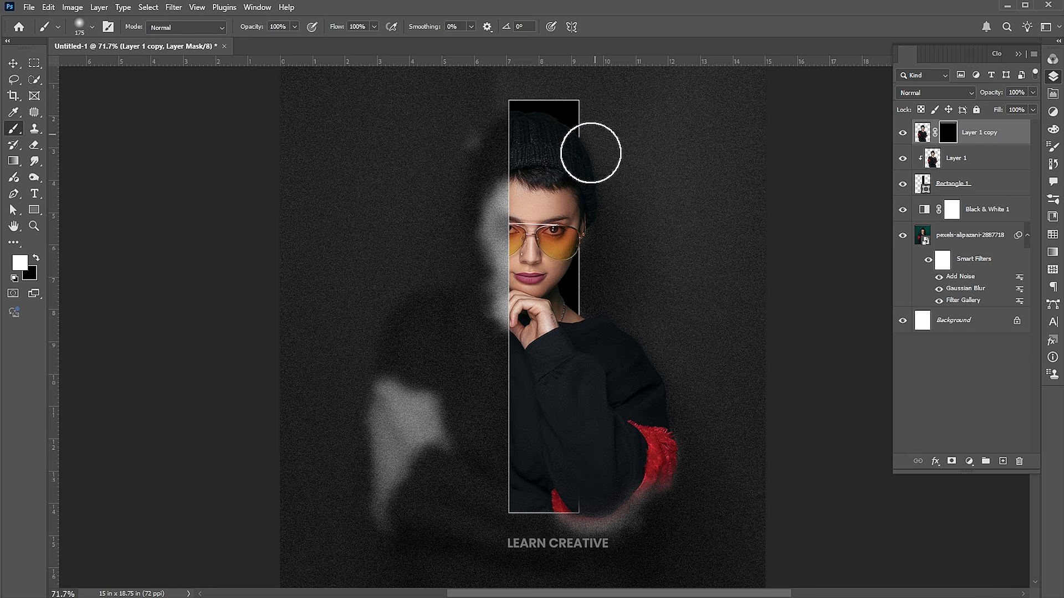
{"action": "mouse_move", "coordinate": [577, 494]}
{"action": "left_mouse_down"}
{"action": "mouse_move", "coordinate": [622, 481]}
{"action": "mouse_move", "coordinate": [610, 497]}
{"action": "mouse_move", "coordinate": [643, 460]}
{"action": "mouse_move", "coordinate": [581, 498]}
{"action": "mouse_move", "coordinate": [624, 515]}
{"action": "mouse_move", "coordinate": [577, 515]}
{"action": "mouse_move", "coordinate": [661, 467]}
{"action": "mouse_move", "coordinate": [667, 485]}
{"action": "mouse_move", "coordinate": [617, 534]}
{"action": "mouse_move", "coordinate": [578, 508]}
{"action": "mouse_move", "coordinate": [644, 524]}
{"action": "mouse_move", "coordinate": [666, 449]}
{"action": "mouse_move", "coordinate": [670, 482]}
{"action": "mouse_move", "coordinate": [603, 531]}
{"action": "mouse_move", "coordinate": [570, 511]}
{"action": "mouse_move", "coordinate": [607, 533]}
{"action": "mouse_move", "coordinate": [654, 506]}
{"action": "mouse_move", "coordinate": [634, 552]}
{"action": "mouse_move", "coordinate": [664, 552]}
{"action": "mouse_move", "coordinate": [651, 500]}
{"action": "mouse_move", "coordinate": [656, 429]}
{"action": "left_mouse_up"}
{"action": "key", "text": "z"}
{"action": "key", "text": "b"}
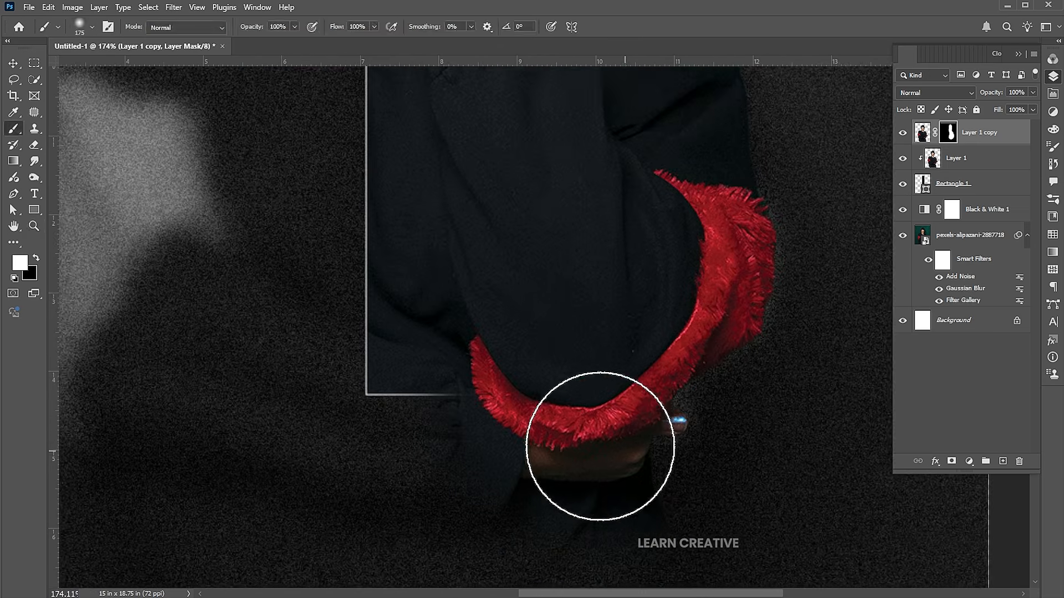
{"action": "left_click_drag", "start_coordinate": [582, 440], "coordinate": [625, 444]}
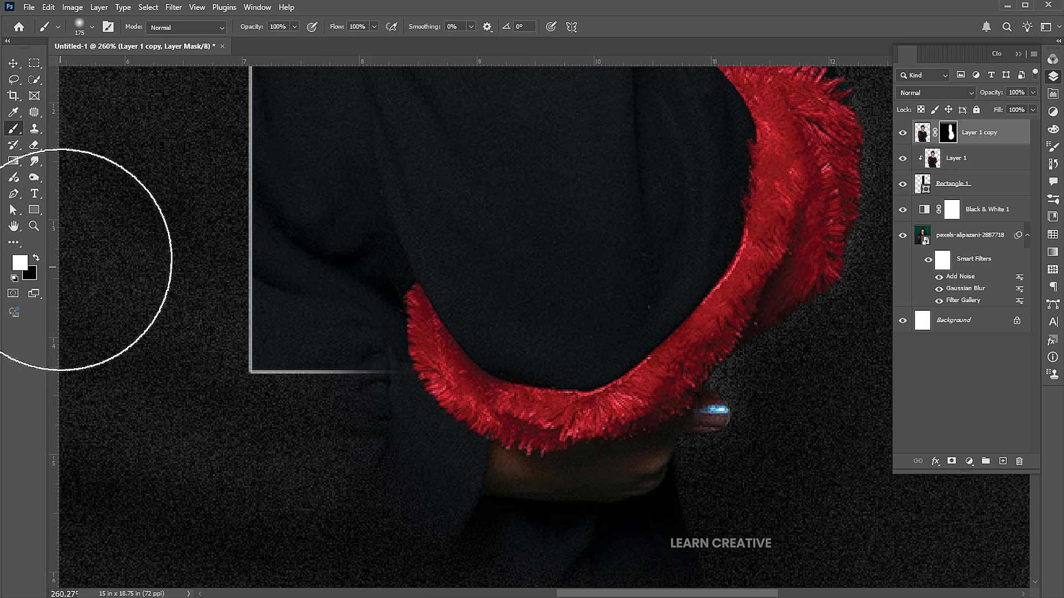
Step: Paint black on the Layer 1 copy mask with a 20 px soft brush to hide the hand and clothing below the red cuff
{"action": "left_click", "coordinate": [36, 257]}
{"action": "key", "text": "bracketleft"}
{"action": "key", "text": "bracketleft"}
{"action": "key", "text": "bracketleft"}
{"action": "key", "text": "bracketleft"}
{"action": "key", "text": "bracketleft"}
{"action": "key", "text": "bracketleft"}
{"action": "key", "text": "bracketleft"}
{"action": "key", "text": "bracketleft"}
{"action": "key", "text": "bracketleft"}
{"action": "key", "text": "bracketleft"}
{"action": "key", "text": "bracketleft"}
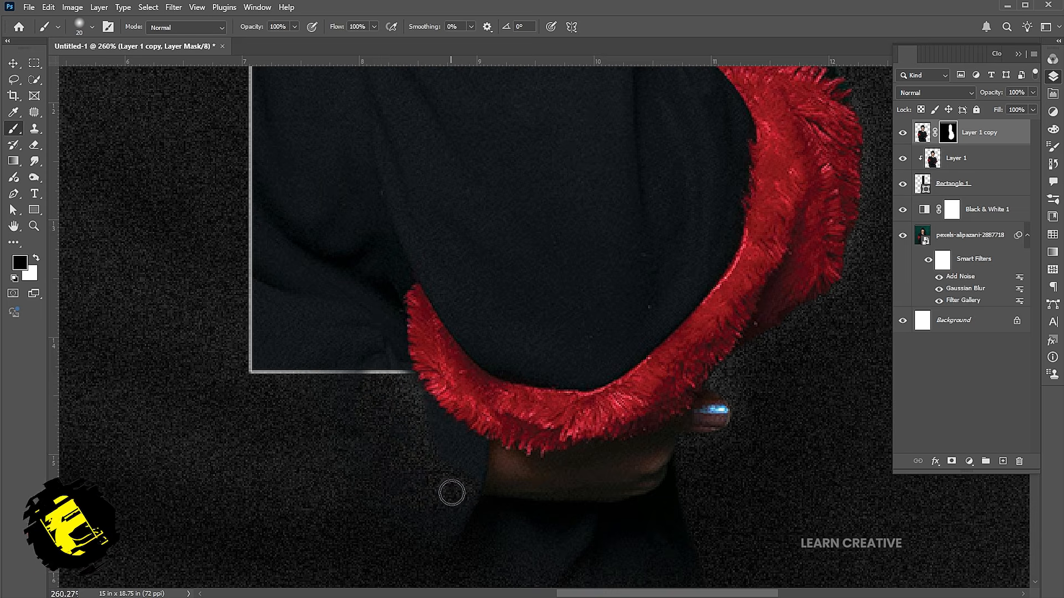
{"action": "mouse_move", "coordinate": [476, 490]}
{"action": "left_mouse_down"}
{"action": "mouse_move", "coordinate": [530, 497]}
{"action": "mouse_move", "coordinate": [453, 524]}
{"action": "mouse_move", "coordinate": [675, 495]}
{"action": "left_mouse_up"}
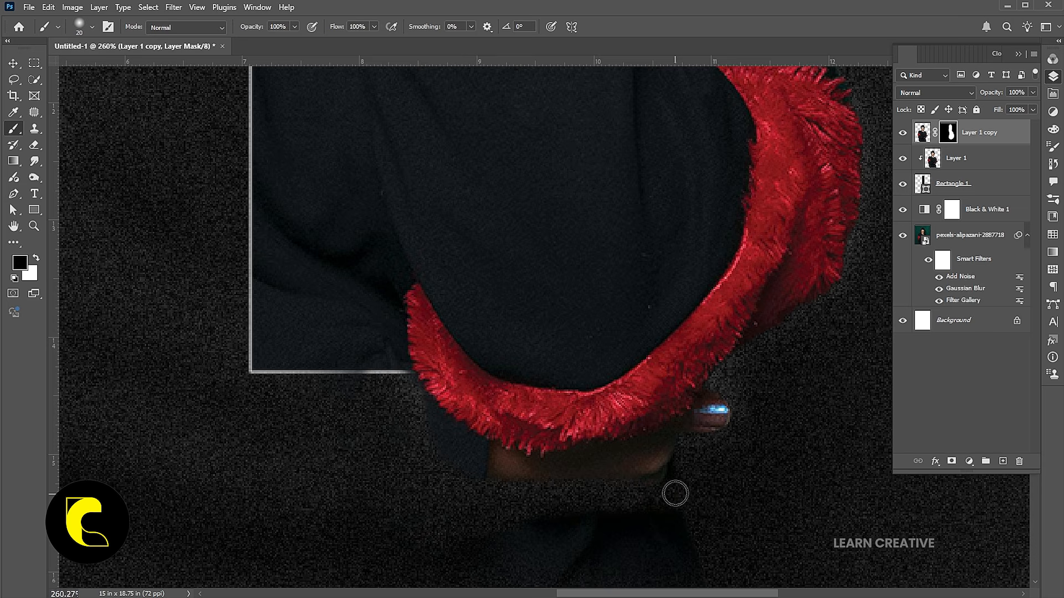
{"action": "left_click_drag", "start_coordinate": [713, 434], "coordinate": [713, 399]}
{"action": "mouse_move", "coordinate": [683, 440]}
{"action": "left_mouse_down"}
{"action": "mouse_move", "coordinate": [569, 473]}
{"action": "mouse_move", "coordinate": [610, 458]}
{"action": "mouse_move", "coordinate": [475, 469]}
{"action": "mouse_move", "coordinate": [456, 452]}
{"action": "mouse_move", "coordinate": [499, 454]}
{"action": "mouse_move", "coordinate": [435, 423]}
{"action": "mouse_move", "coordinate": [523, 463]}
{"action": "left_mouse_up"}
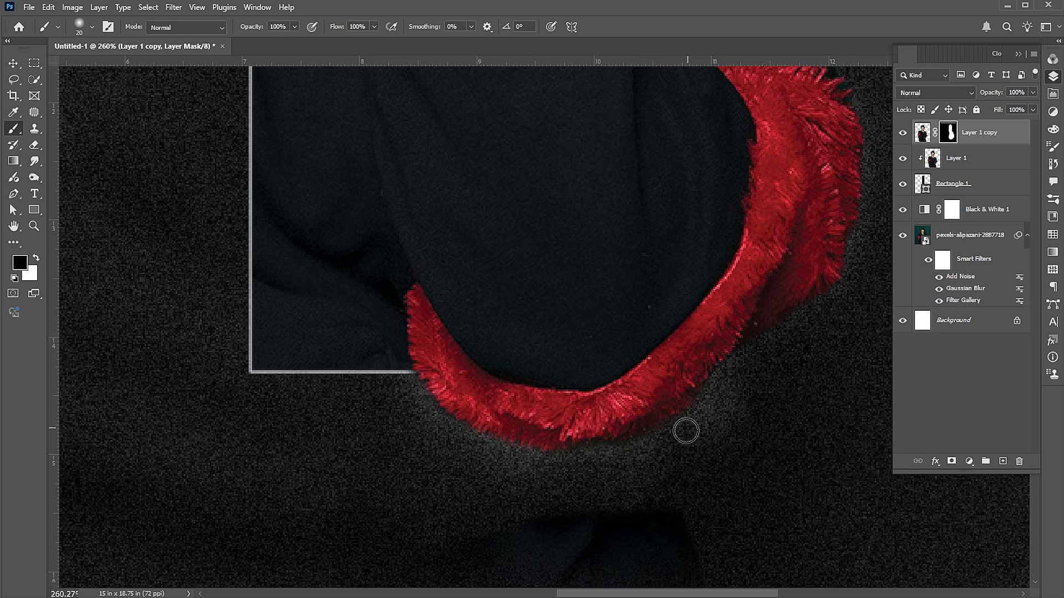
{"action": "key", "text": "ctrl+0"}
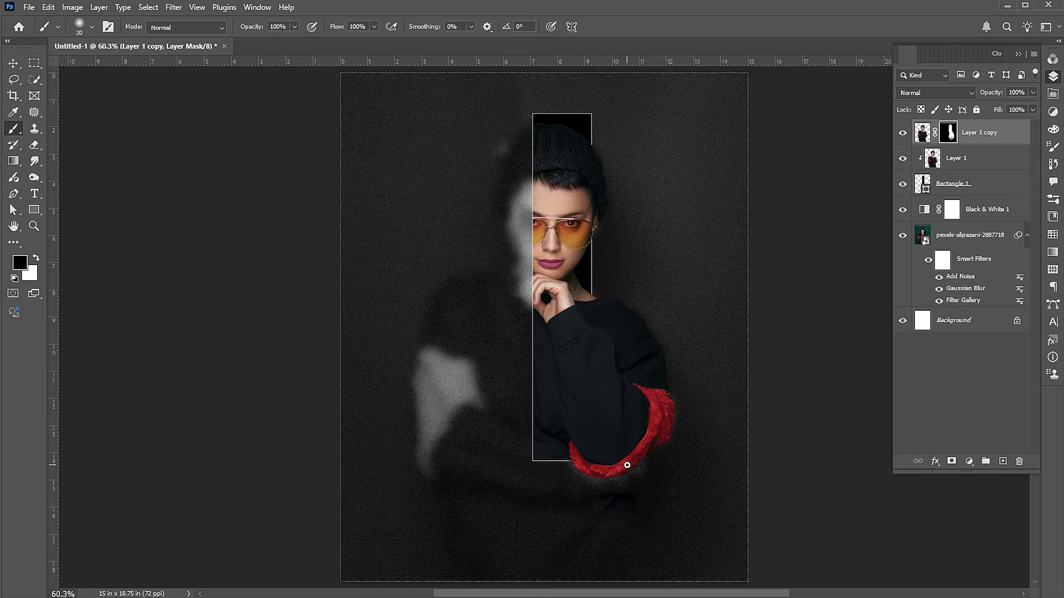
Step: Widen Rectangle 1 to about 116% by extending its left edge so it covers more of the face
{"action": "key", "text": "v"}
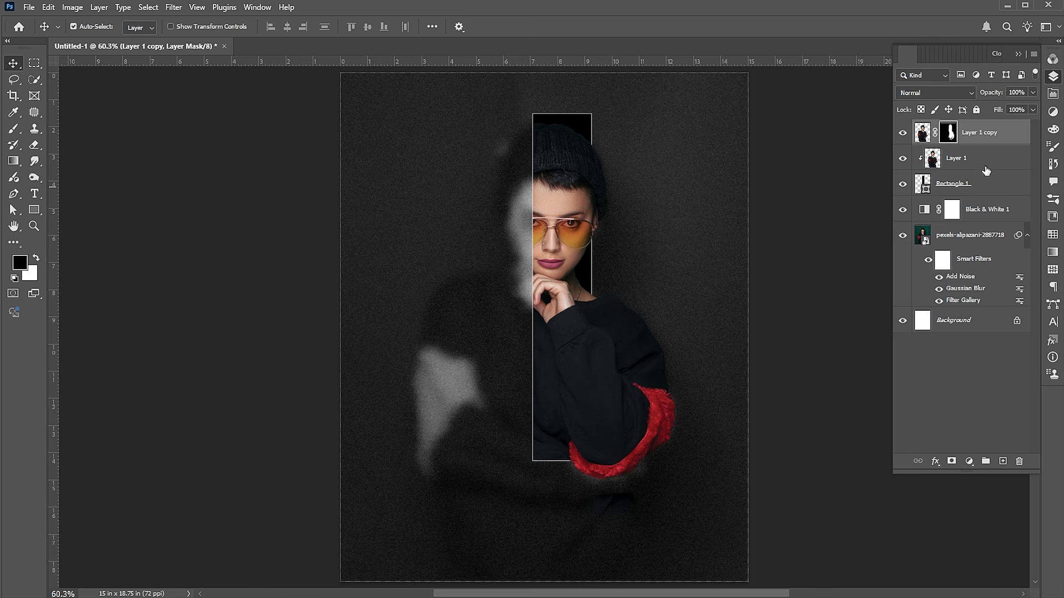
{"action": "left_click", "coordinate": [978, 183]}
{"action": "key", "text": "ctrl+t"}
{"action": "left_click_drag", "start_coordinate": [534, 288], "coordinate": [525, 292]}
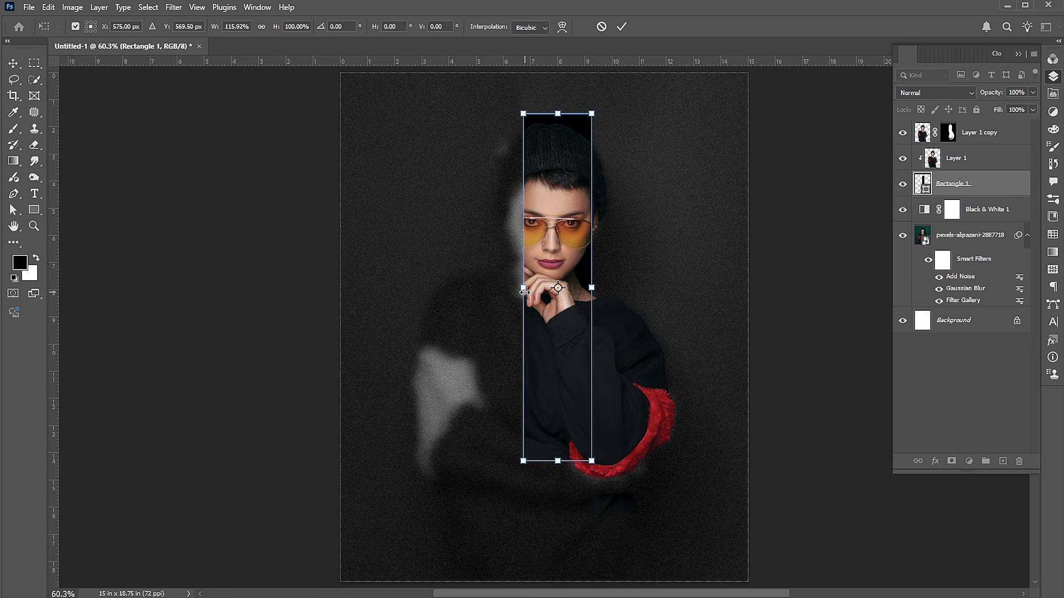
{"action": "key", "text": "Return"}
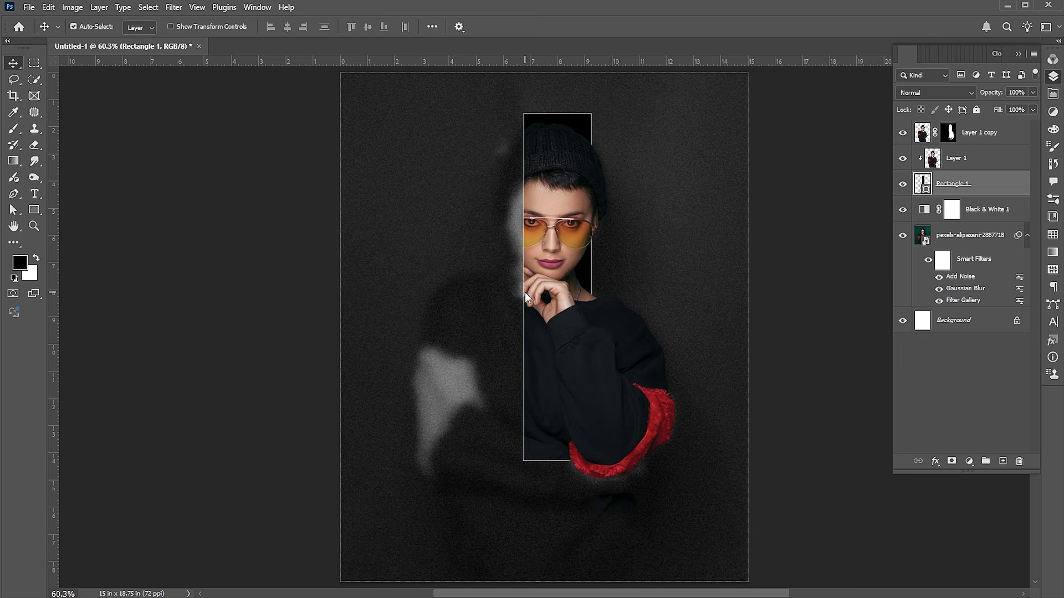
Step: Draw a vertical line about 1.64 in long left of the head, above Layer 1 copy, with no fill and a 1 px white stroke
{"action": "left_click", "coordinate": [34, 210]}
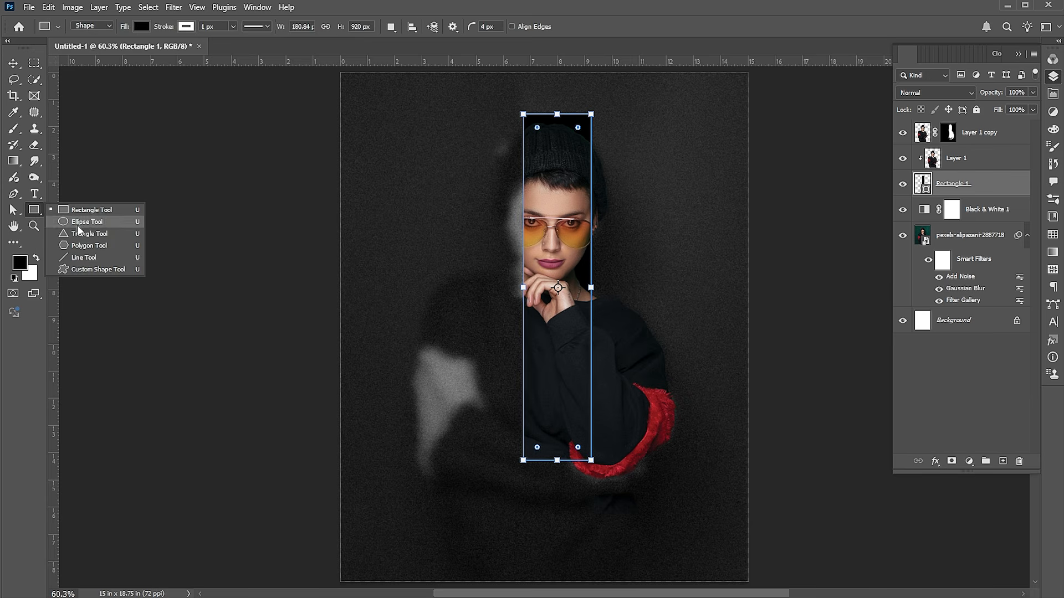
{"action": "left_click", "coordinate": [74, 256]}
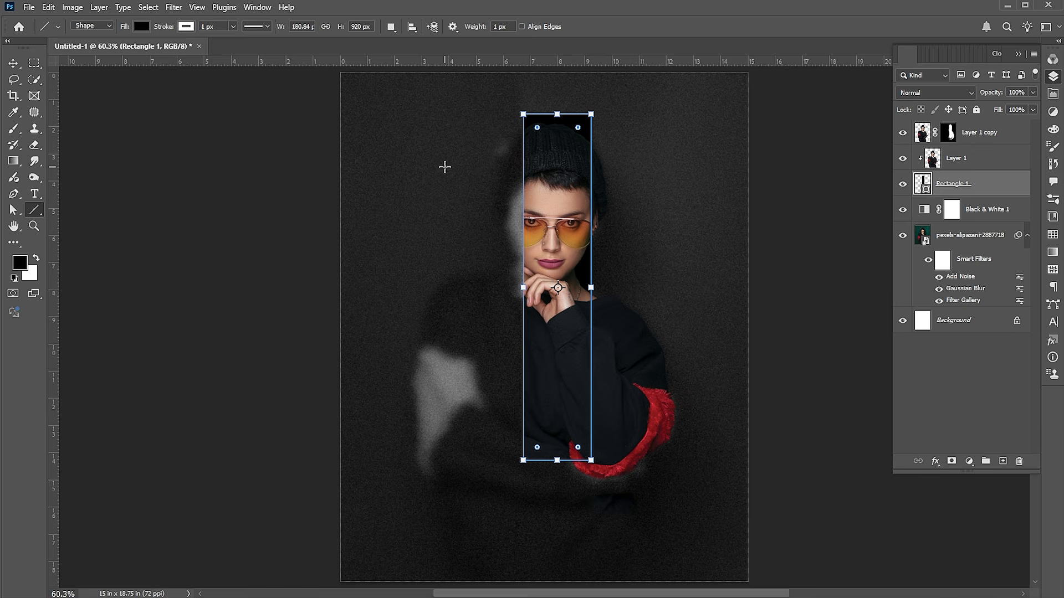
{"action": "left_click", "coordinate": [977, 139]}
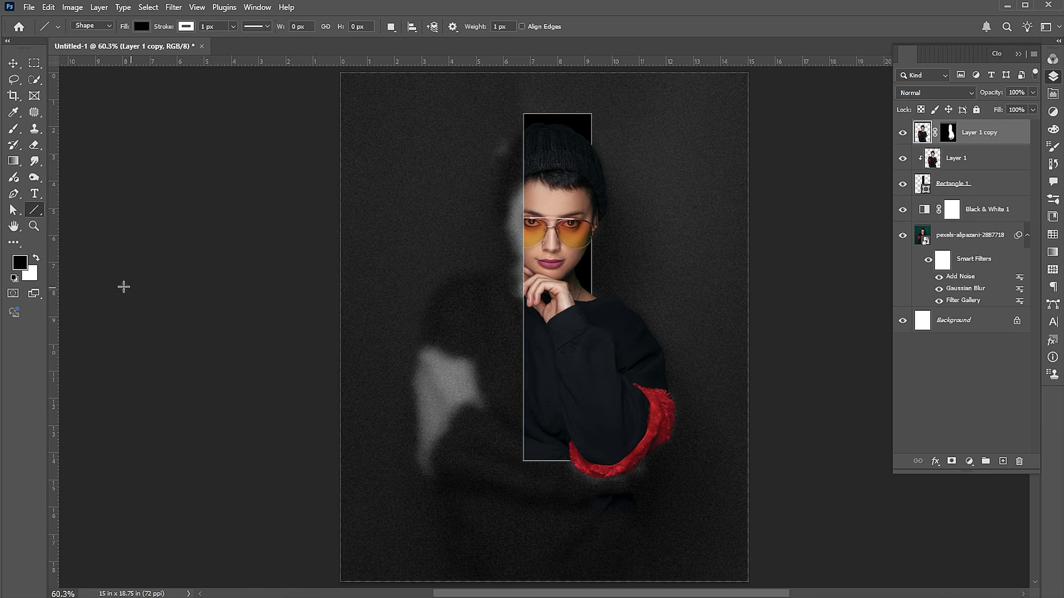
{"action": "left_click_drag", "start_coordinate": [436, 189], "coordinate": [435, 233]}
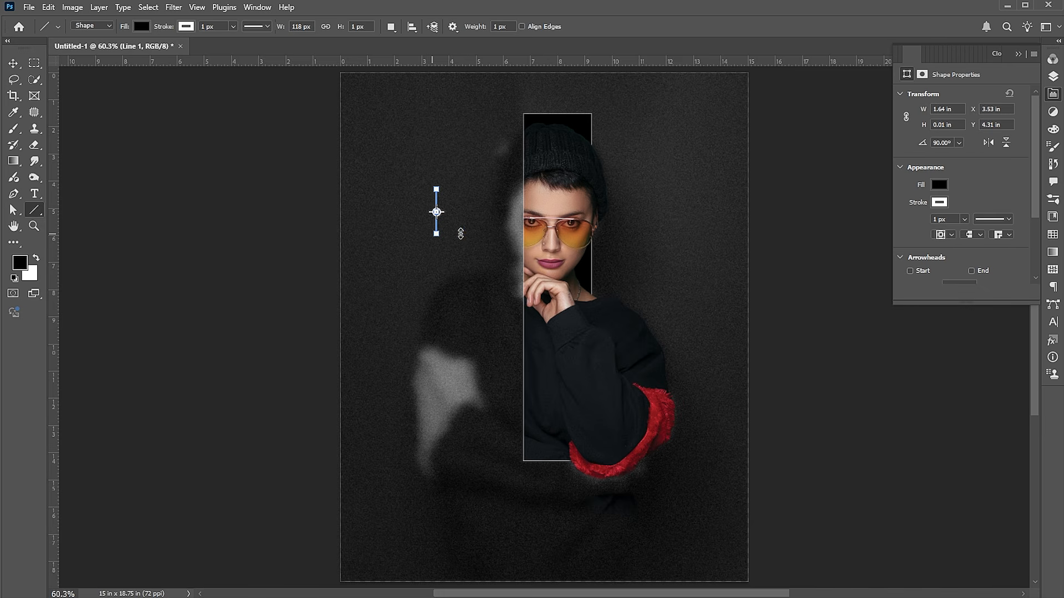
{"action": "left_click", "coordinate": [940, 186]}
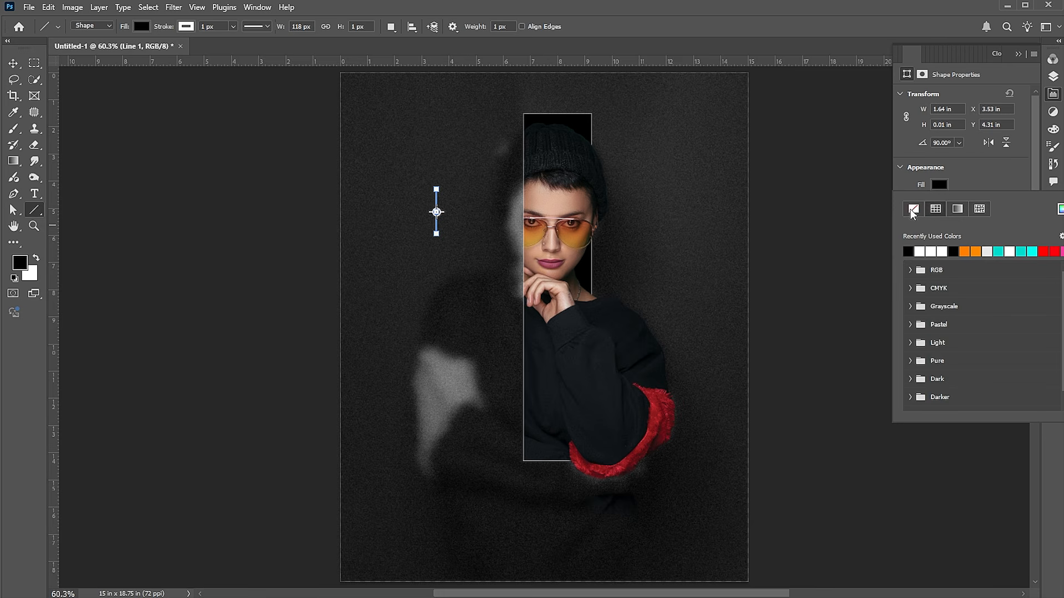
{"action": "left_click", "coordinate": [964, 174]}
{"action": "left_click", "coordinate": [1053, 77]}
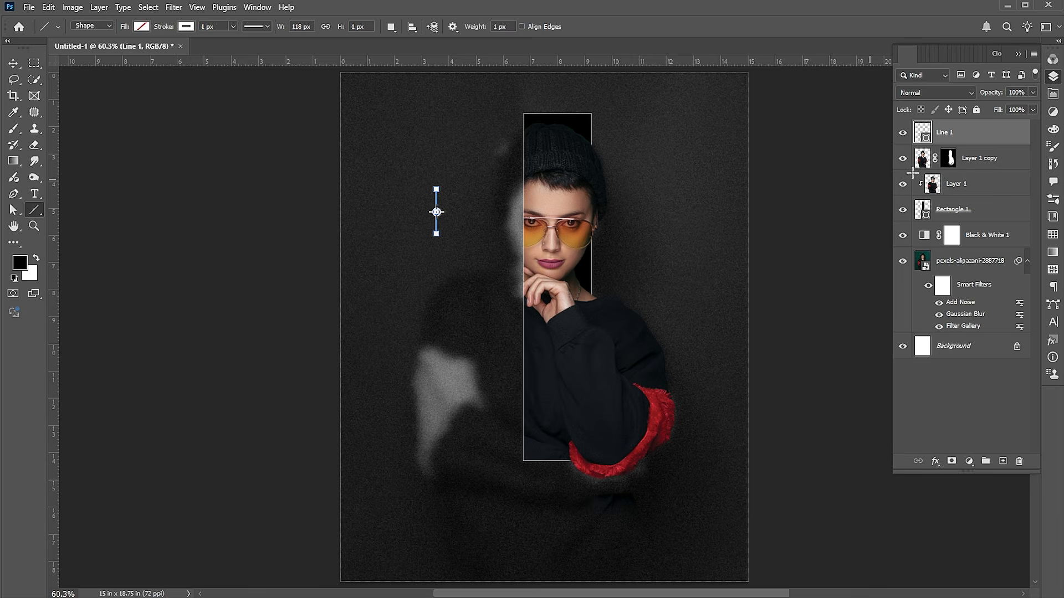
Step: Duplicate the line, rotate the copy 90° to form a cross, and merge both line layers
{"action": "key", "text": "ctrl+j"}
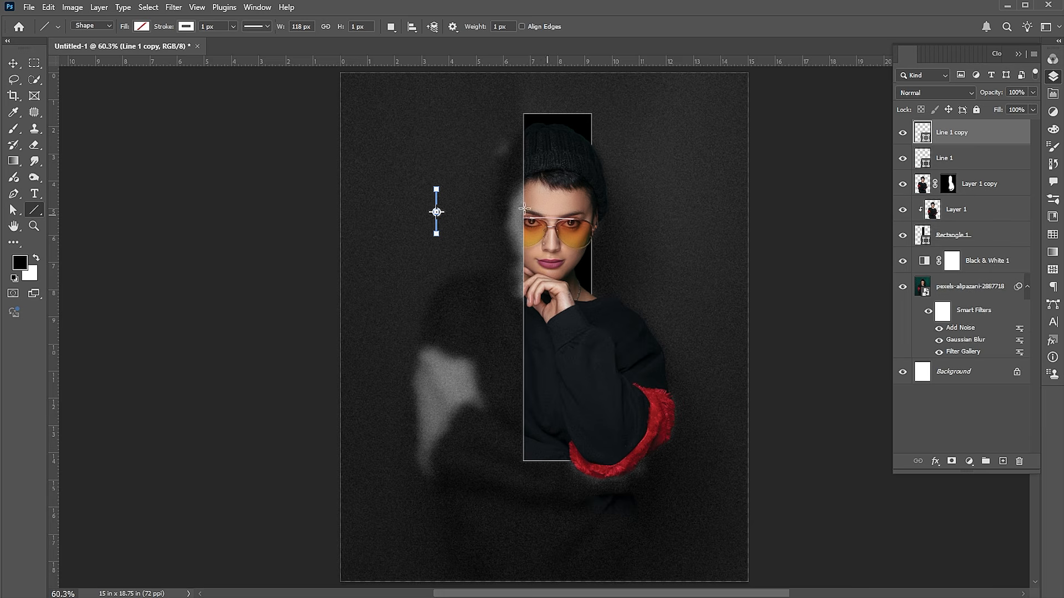
{"action": "key", "text": "ctrl+t"}
{"action": "left_click_drag", "start_coordinate": [450, 183], "coordinate": [476, 227]}
{"action": "key", "text": "Return"}
{"action": "left_click", "coordinate": [971, 159], "text": "shift"}
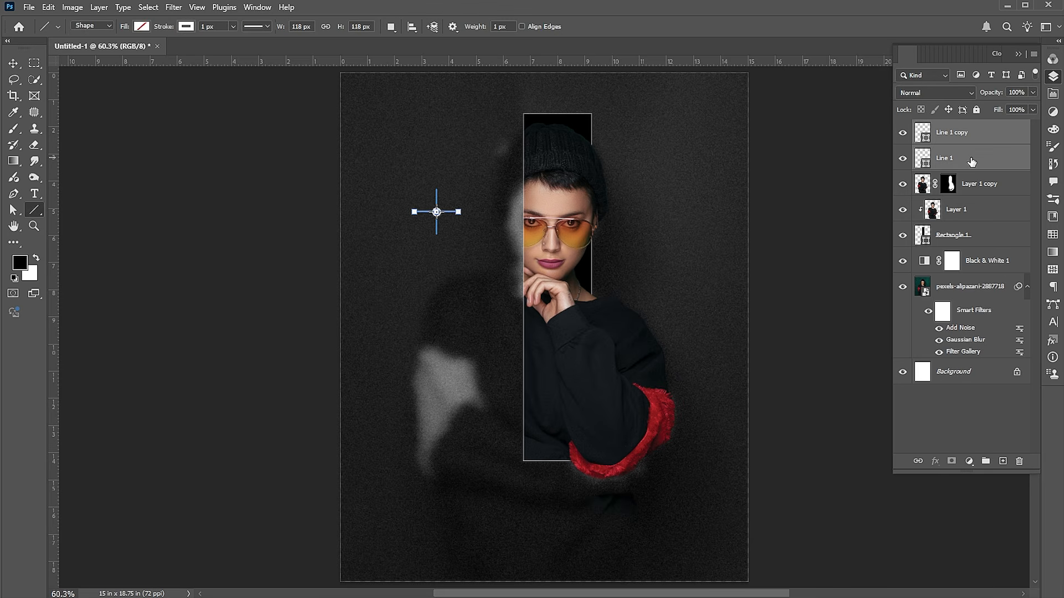
{"action": "key", "text": "ctrl+e"}
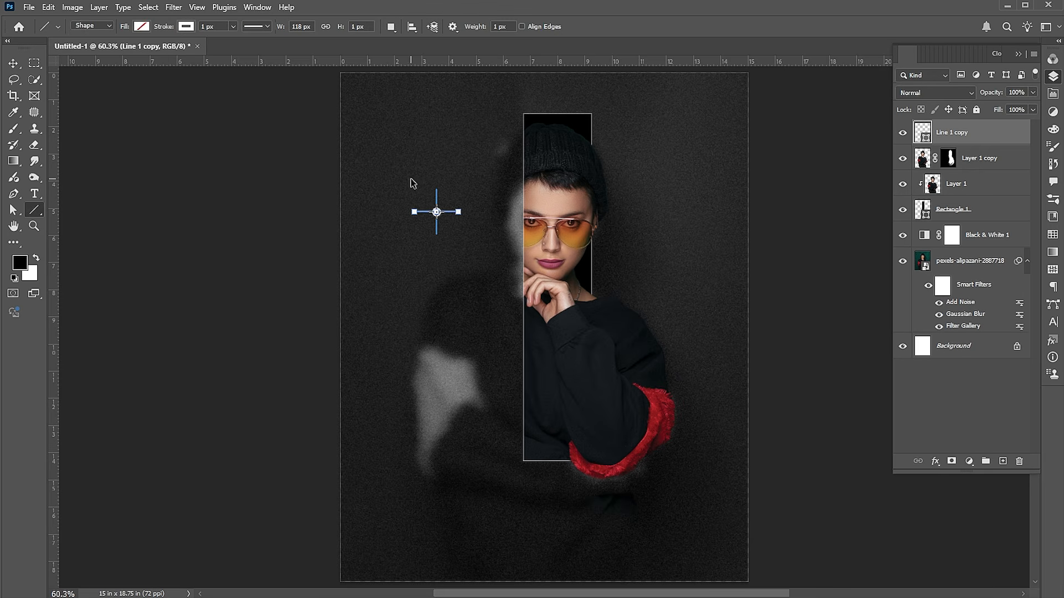
Step: Scale the cross down to about 36% and move it into the canvas's top-left corner
{"action": "key", "text": "ctrl+t"}
{"action": "left_click_drag", "start_coordinate": [459, 185], "coordinate": [449, 204]}
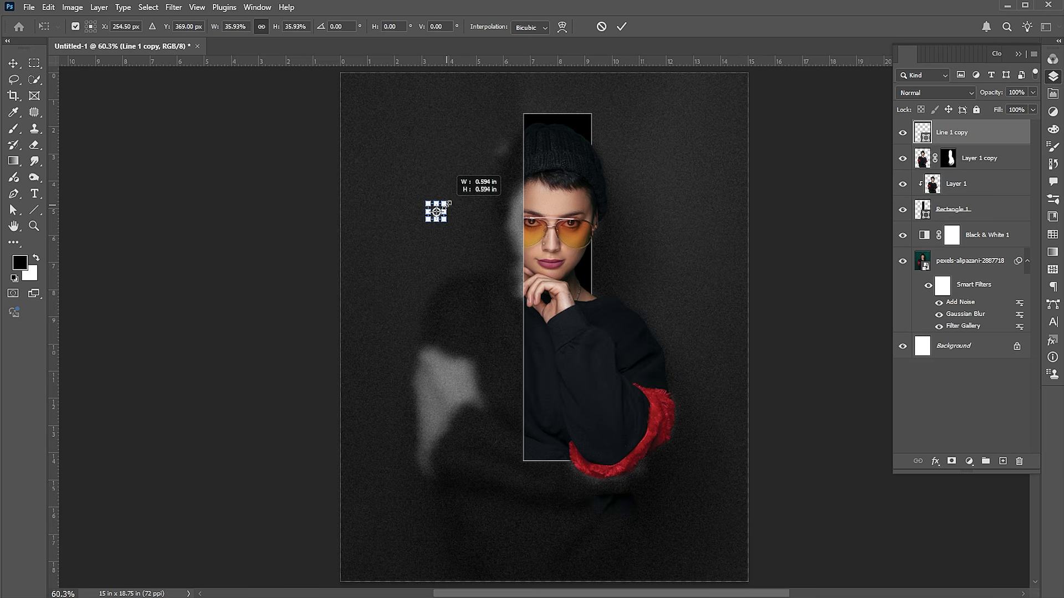
{"action": "key", "text": "Return"}
{"action": "key", "text": "v"}
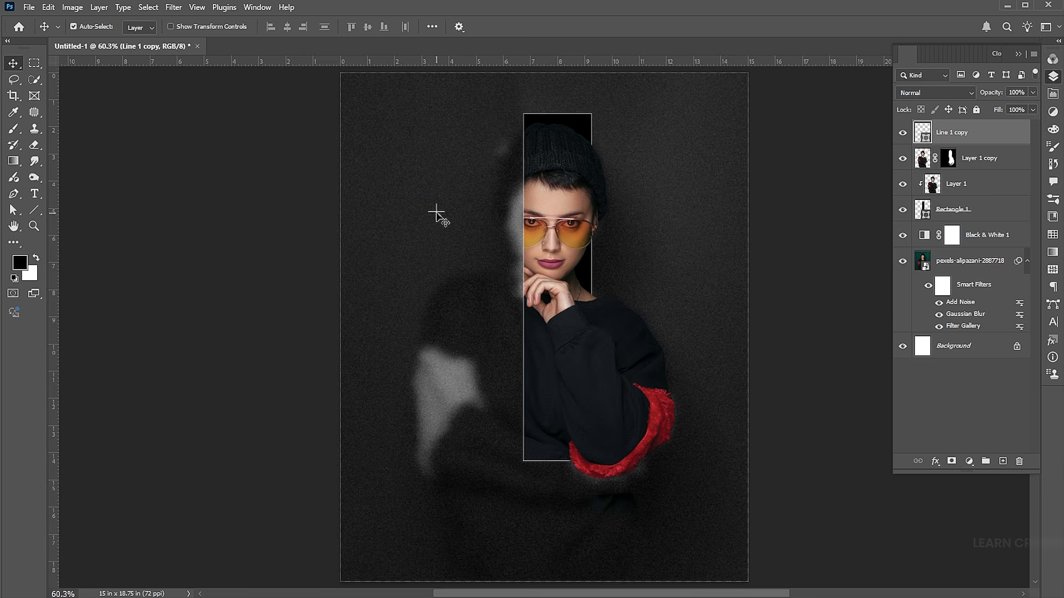
{"action": "left_click_drag", "start_coordinate": [437, 215], "coordinate": [358, 93]}
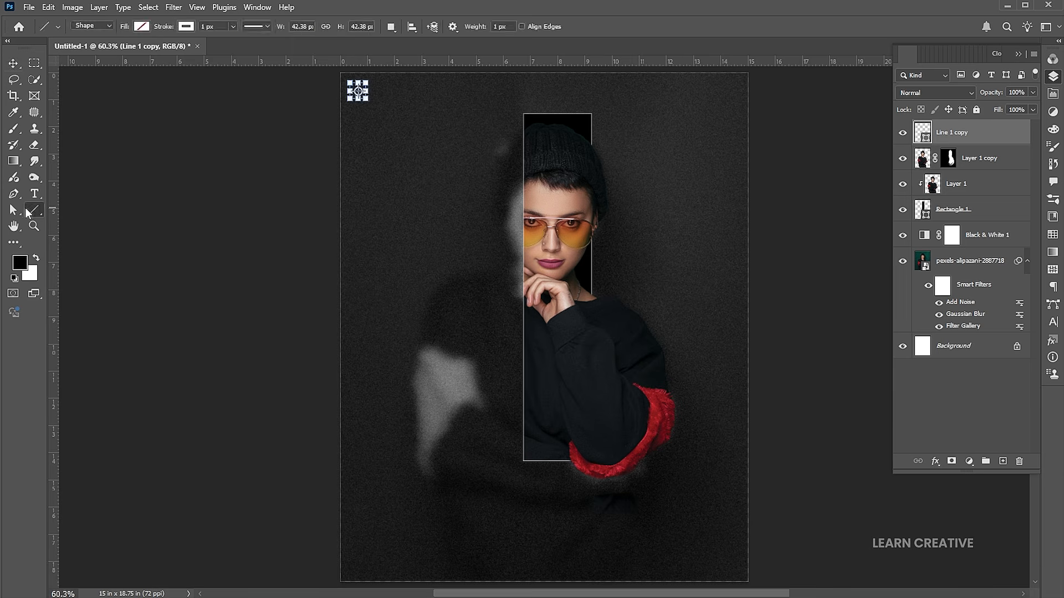
Step: Draw a small outlined square in the canvas's bottom-right corner and scale it to about 83%
{"action": "left_click", "coordinate": [374, 407]}
{"action": "key", "text": "u"}
{"action": "left_click_drag", "start_coordinate": [734, 569], "coordinate": [719, 555]}
{"action": "key", "text": "v"}
{"action": "left_click", "coordinate": [769, 512]}
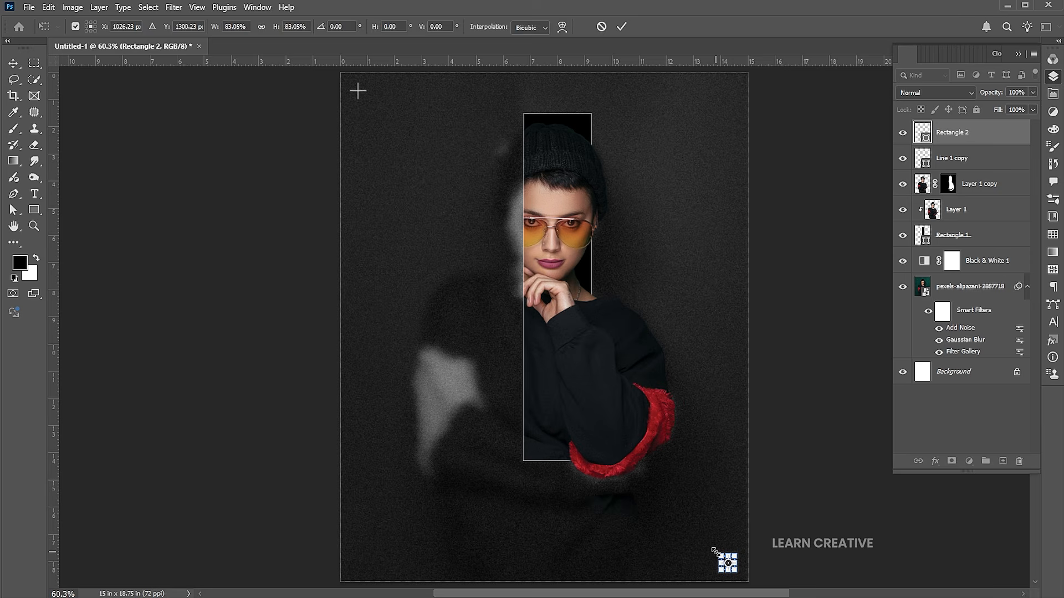
{"action": "left_click", "coordinate": [812, 487]}
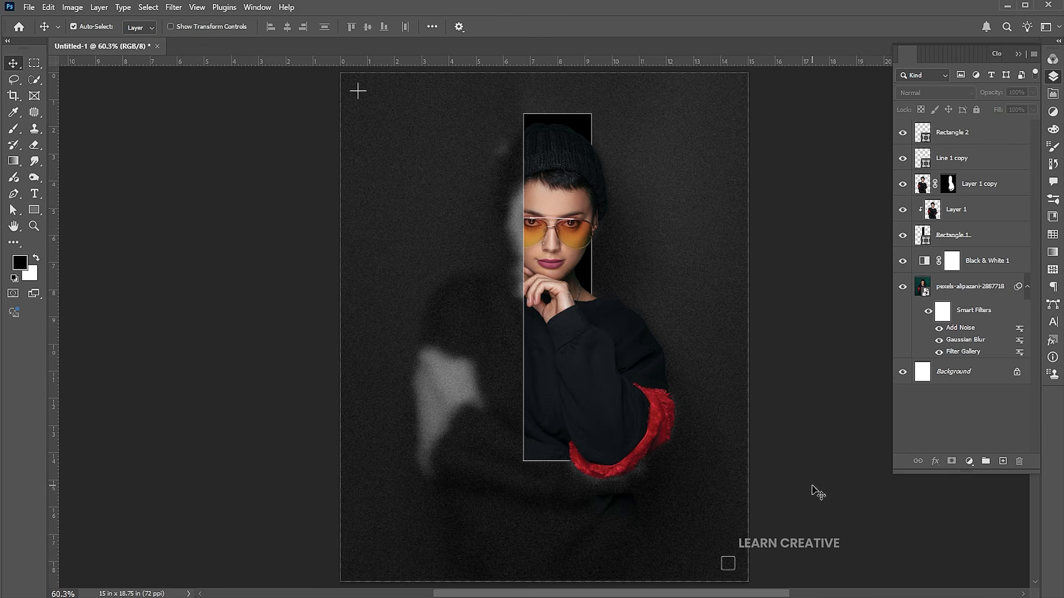
Step: Add the text "13/07" above the subject's head in Gobold Thin Light at 83 pt
{"action": "left_click", "coordinate": [34, 194]}
{"action": "left_click", "coordinate": [666, 137]}
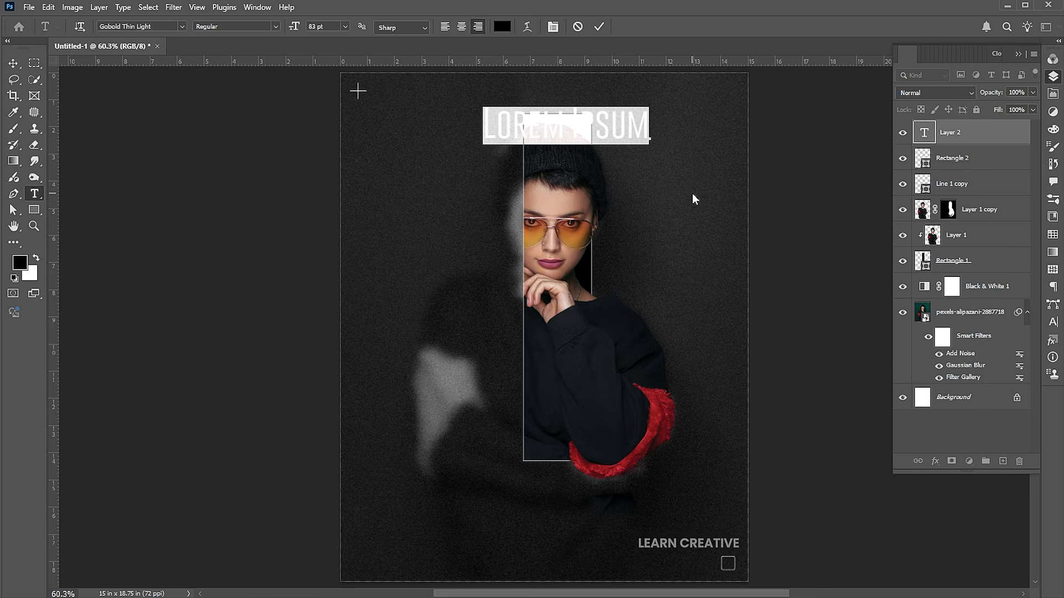
{"action": "type", "text": "13/"}
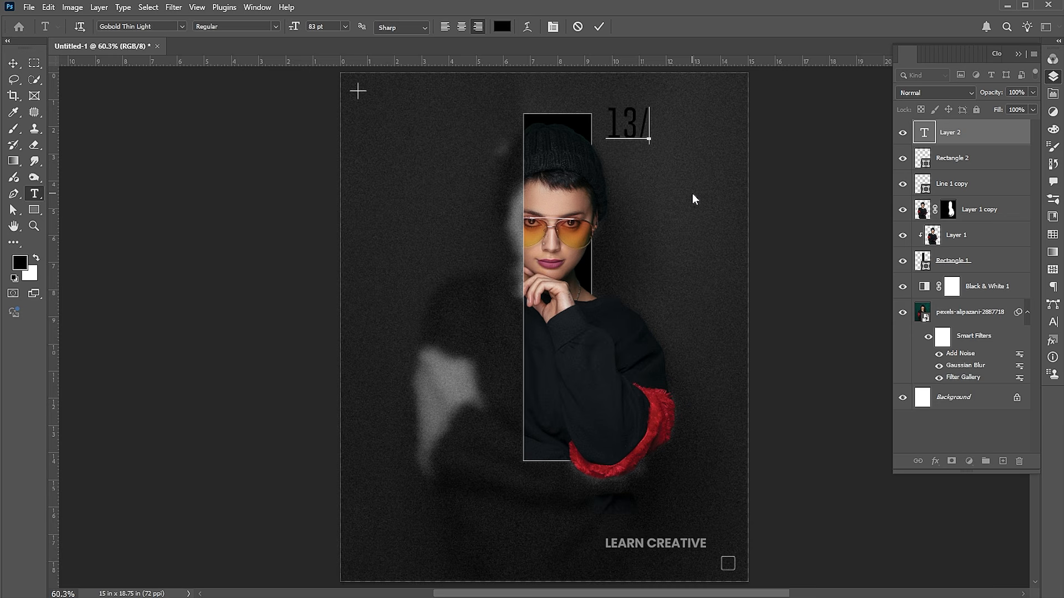
{"action": "type", "text": "07"}
Step: Recolour the whole "13/07" text to a light grey slightly darker than white
{"action": "key", "text": "ctrl+a"}
{"action": "left_click", "coordinate": [502, 27]}
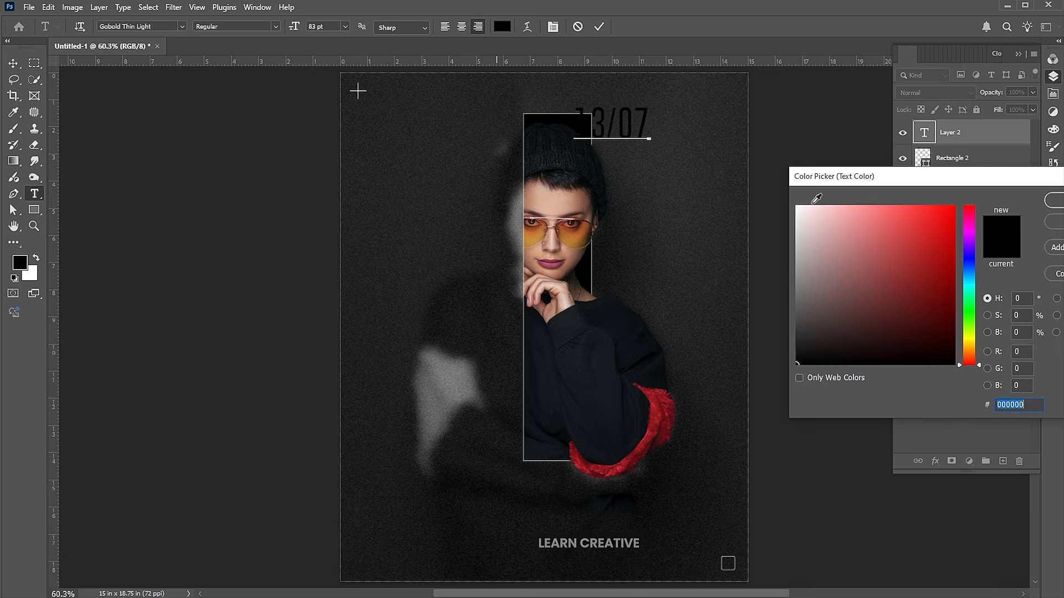
{"action": "type", "text": "ffffff"}
{"action": "left_click", "coordinate": [1052, 200]}
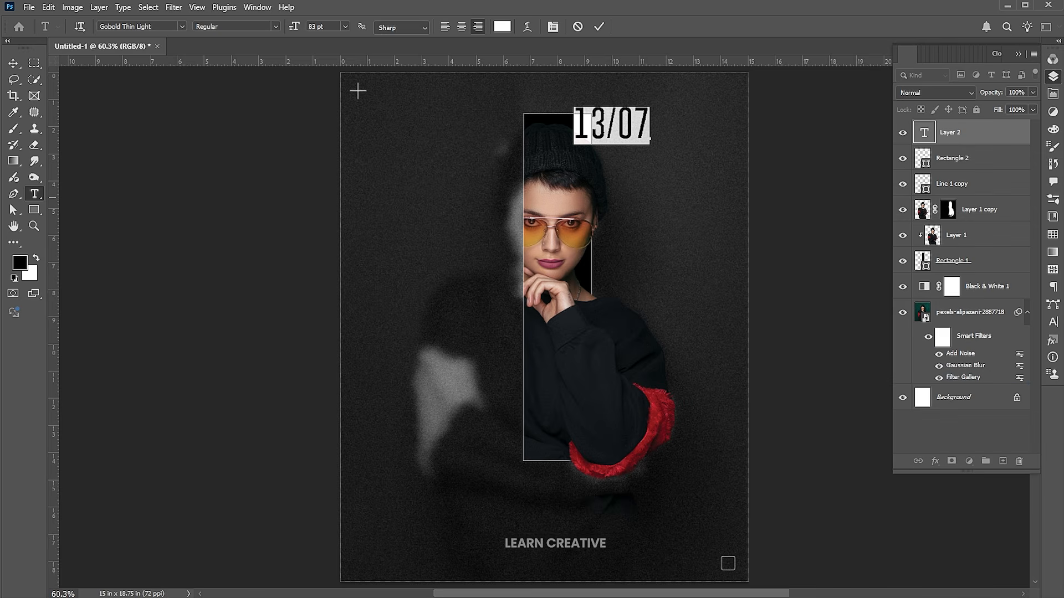
{"action": "left_click", "coordinate": [503, 27]}
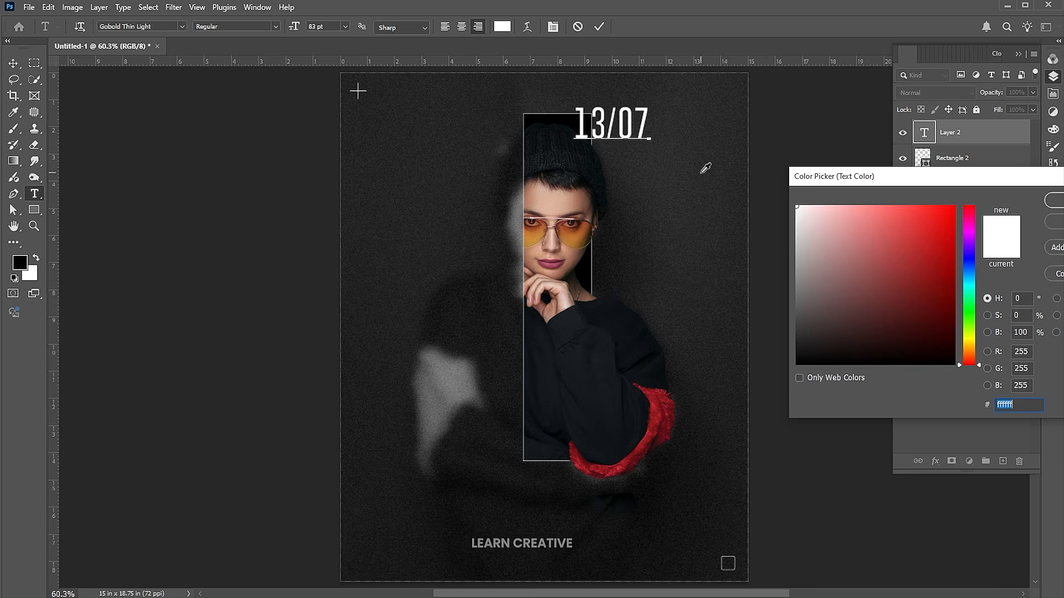
{"action": "left_click", "coordinate": [798, 216]}
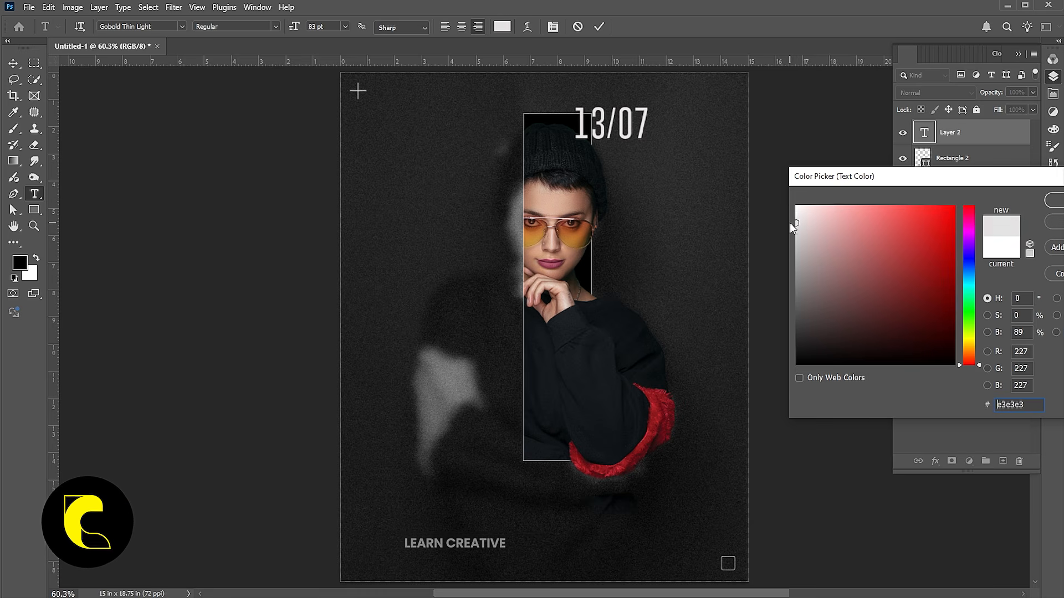
{"action": "left_click", "coordinate": [796, 231]}
{"action": "key", "text": "Return"}
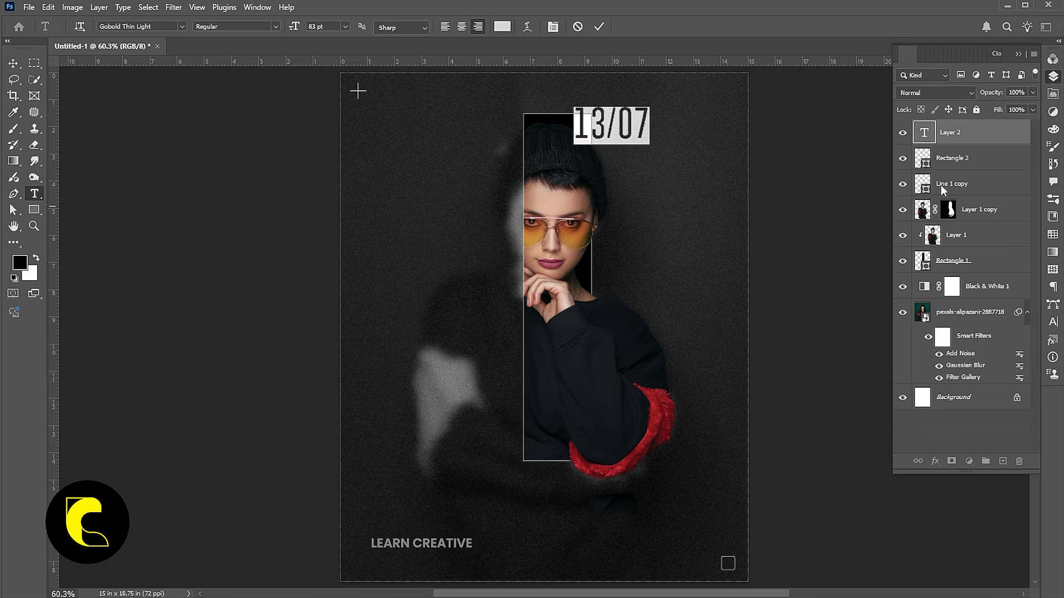
Step: Rotate the "13/07" text 90° clockwise, shrink it to about 25 pt and move it right of the head
{"action": "left_click", "coordinate": [14, 64]}
{"action": "key", "text": "ctrl+t"}
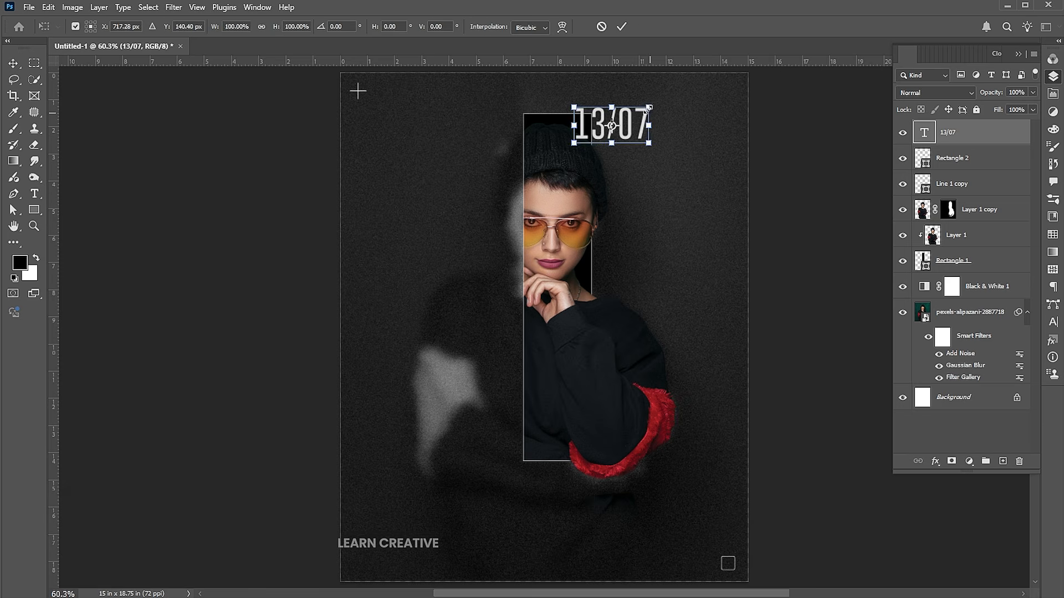
{"action": "left_click_drag", "start_coordinate": [653, 103], "coordinate": [635, 164]}
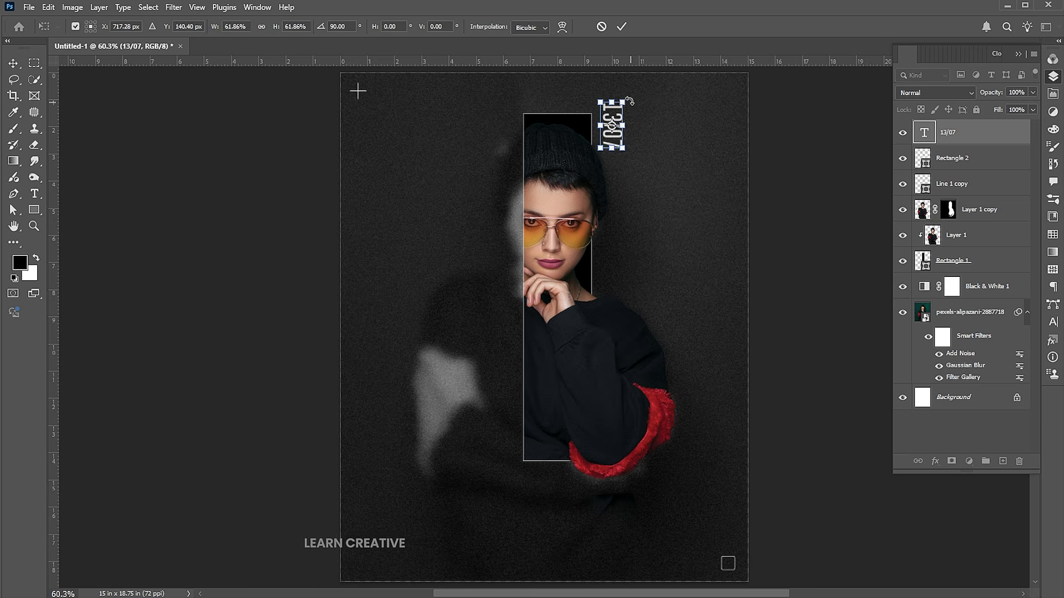
{"action": "left_click_drag", "start_coordinate": [623, 102], "coordinate": [697, 123]}
{"action": "key", "text": "Return"}
Step: Duplicate the vertical "13/07" text to its right and change the copy's wording to "2025"
{"action": "double_click", "coordinate": [695, 123]}
{"action": "type", "text": "2021"}
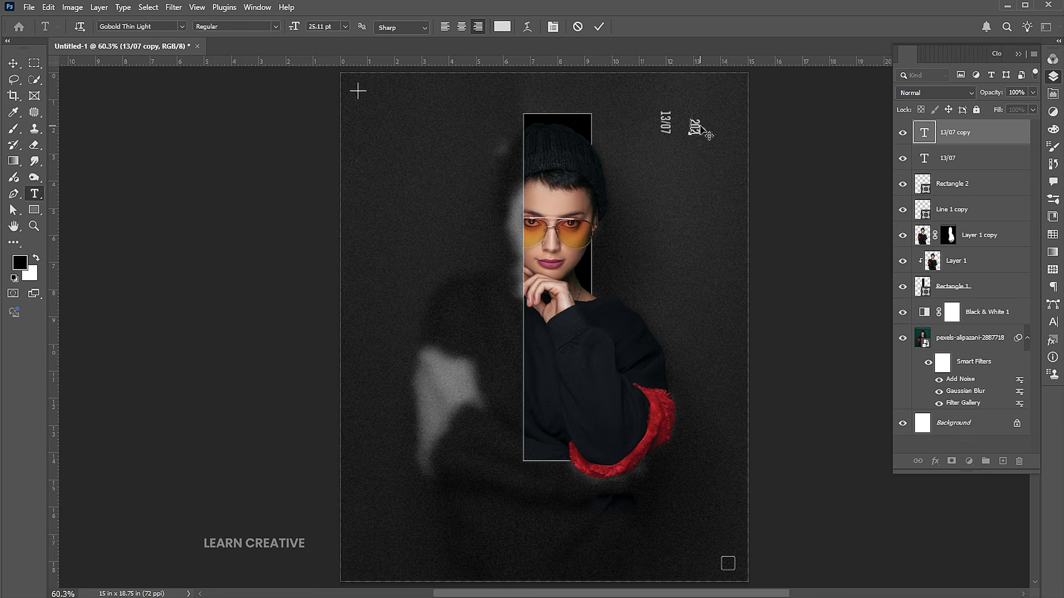
{"action": "left_click", "coordinate": [18, 62]}
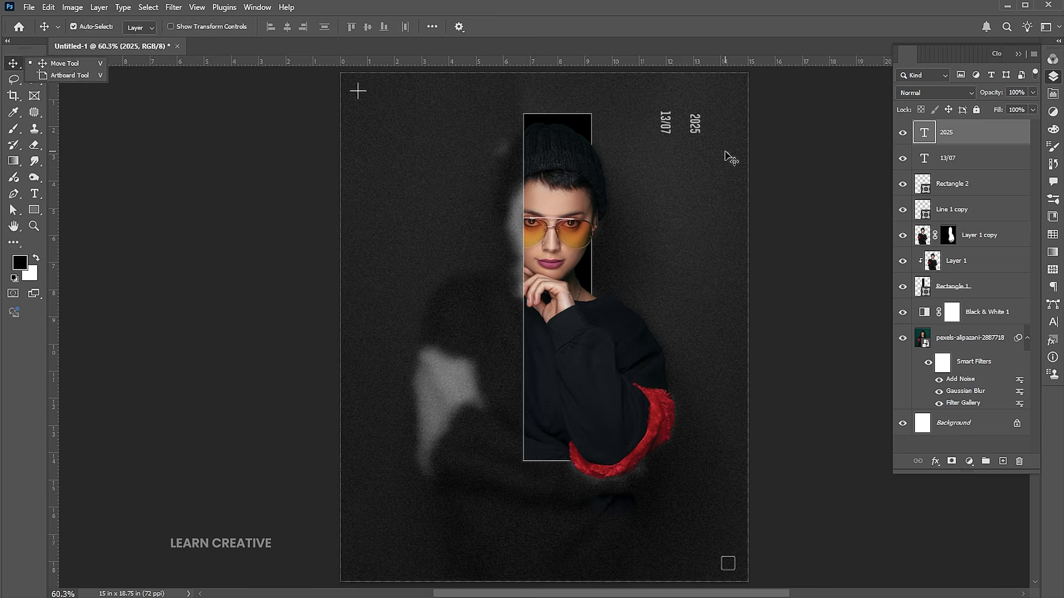
Step: Rotate "2025" by -90° to read horizontally and enlarge it to about 60.6 pt, right beside the vertical date
{"action": "key", "text": "ctrl+t"}
{"action": "left_click_drag", "start_coordinate": [692, 111], "coordinate": [657, 103]}
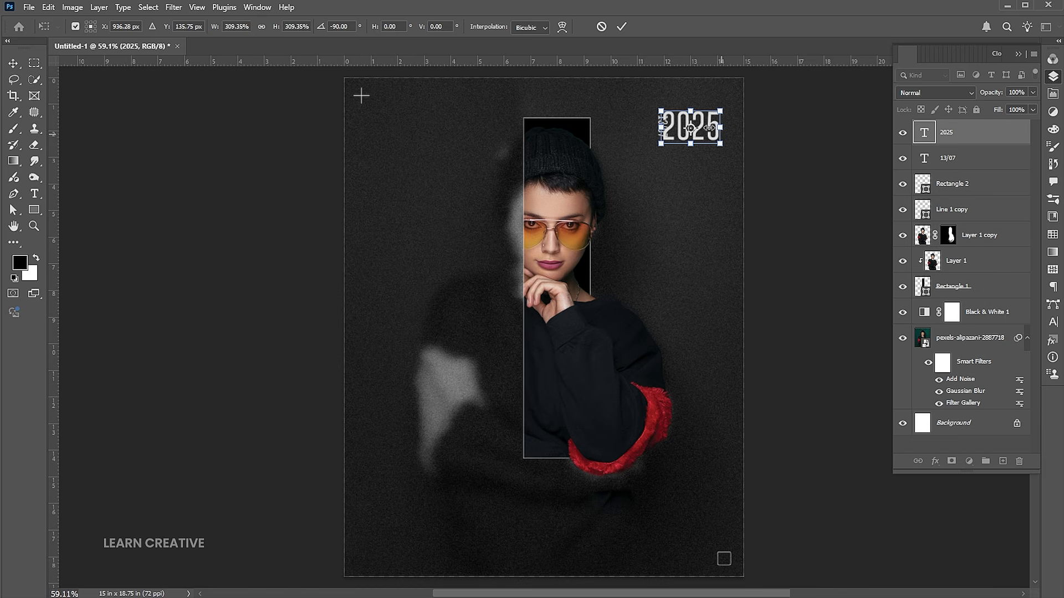
{"action": "left_click_drag", "start_coordinate": [720, 110], "coordinate": [715, 115]}
{"action": "key", "text": "Return"}
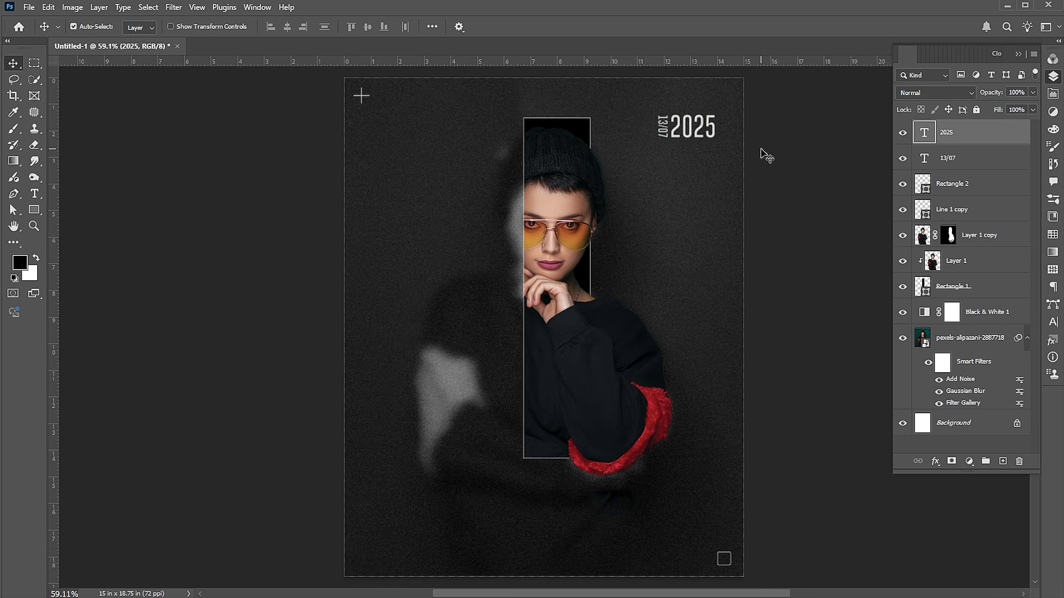
Step: Duplicate "2025" directly below itself and replace the copy's text with "BY" and "LEARN CREATIVE" on two lines
{"action": "left_click_drag", "start_coordinate": [713, 146], "coordinate": [709, 167]}
{"action": "double_click", "coordinate": [702, 159]}
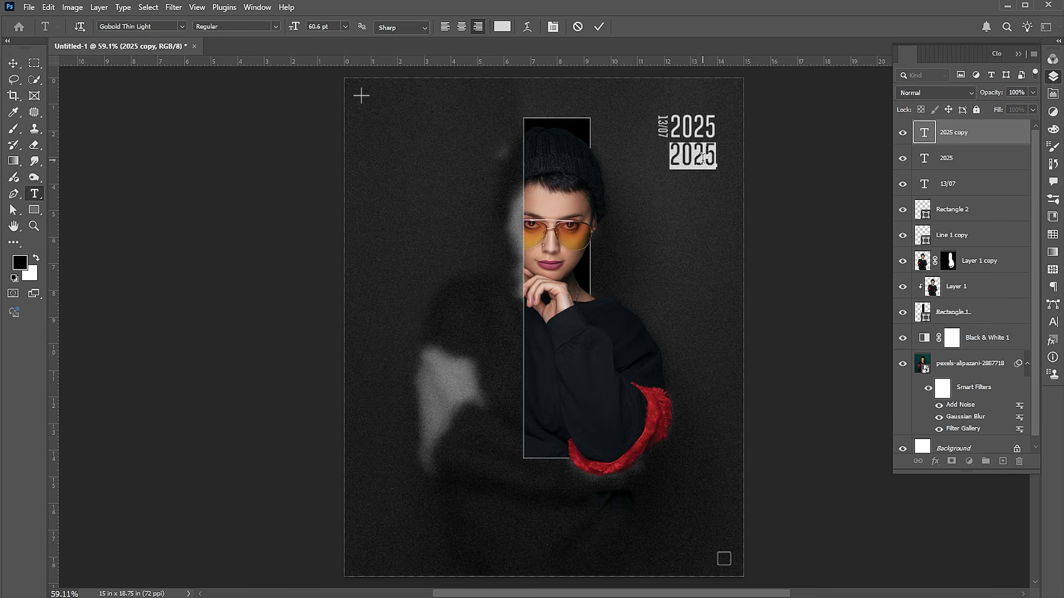
{"action": "type", "text": "BY "}
{"action": "type", "text": "LEARN"}
{"action": "type", "text": " CREATIVE"}
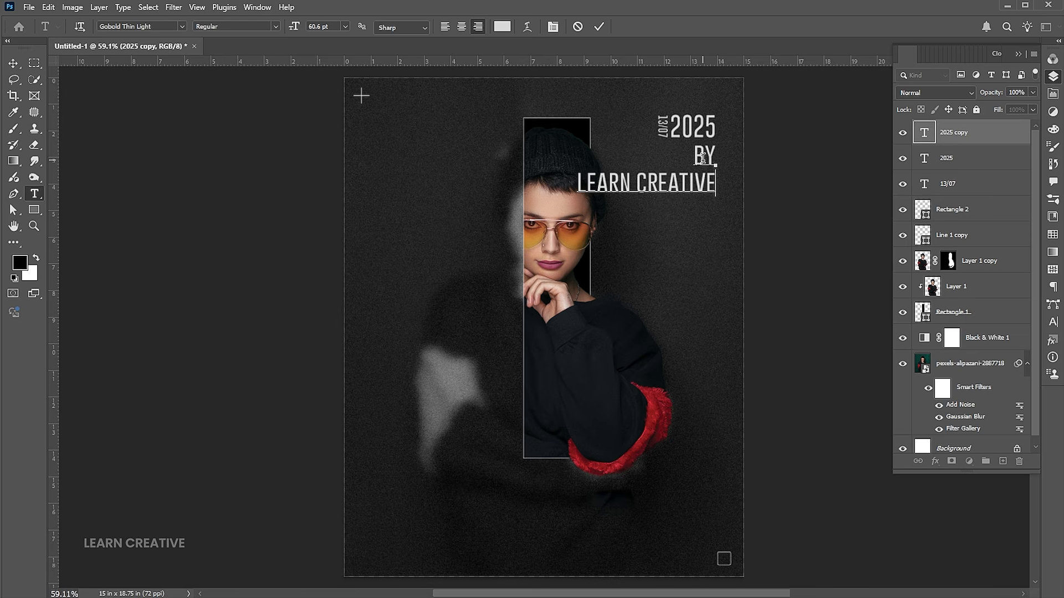
Step: Change the whole two-line credit text to the Poppins Medium Italic font
{"action": "key", "text": "ctrl+a"}
{"action": "key", "text": "ctrl+h"}
{"action": "left_click", "coordinate": [1046, 320]}
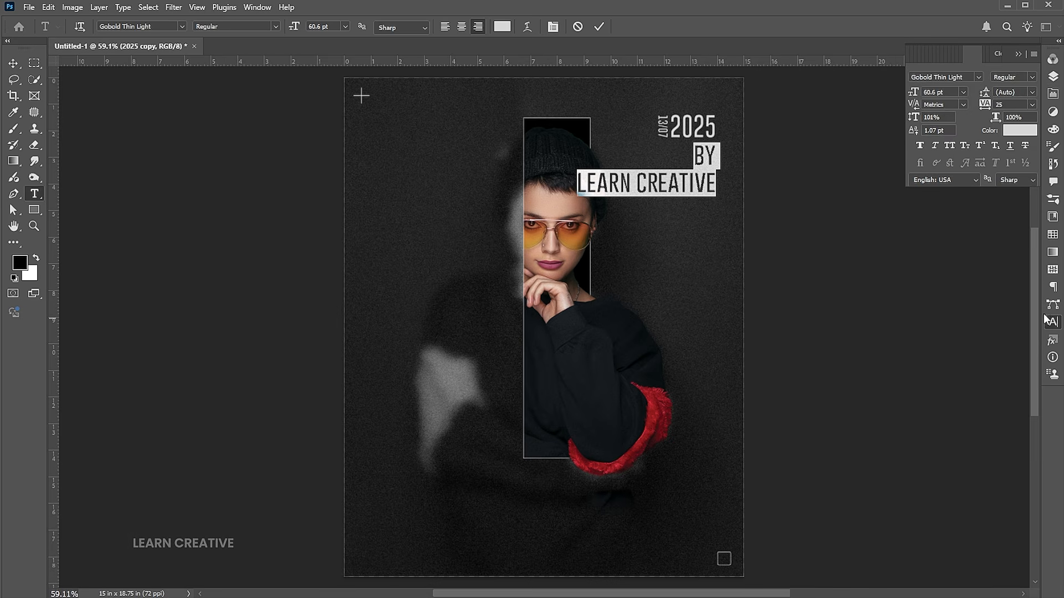
{"action": "left_click", "coordinate": [944, 79]}
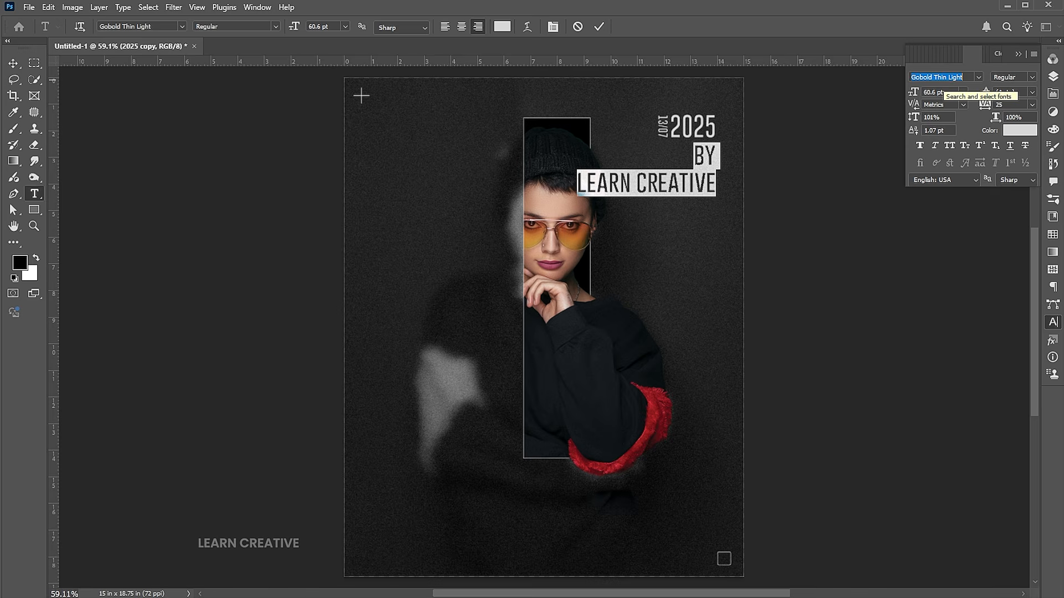
{"action": "type", "text": "popp"}
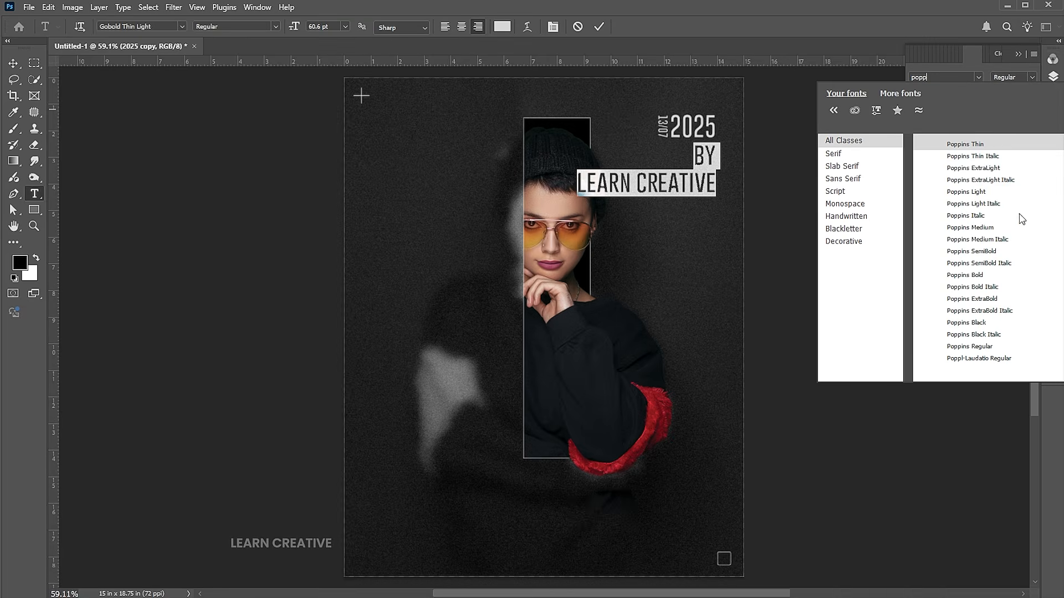
{"action": "left_click", "coordinate": [995, 240]}
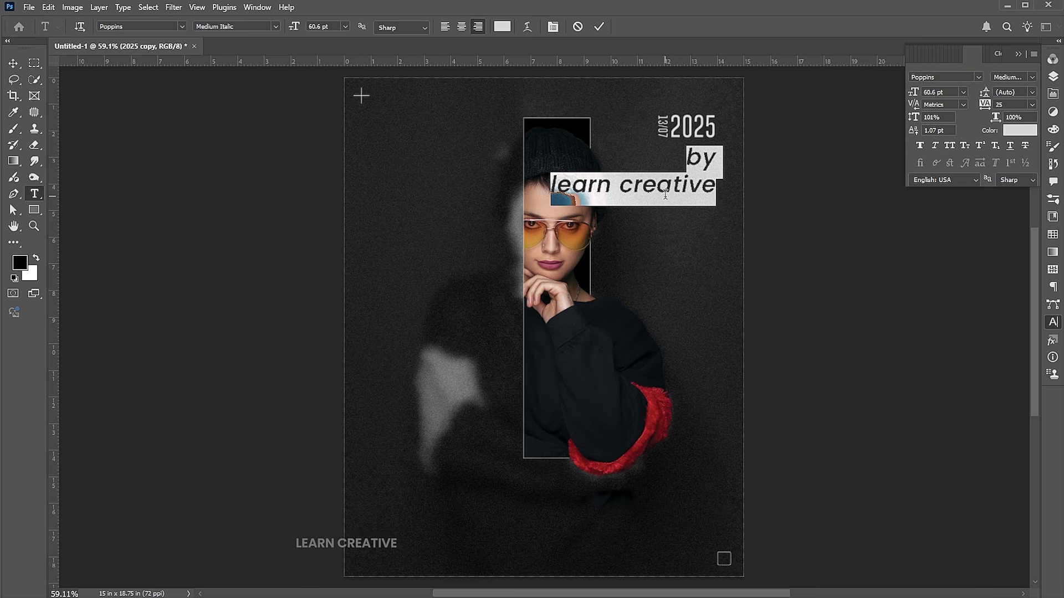
{"action": "left_click", "coordinate": [13, 63]}
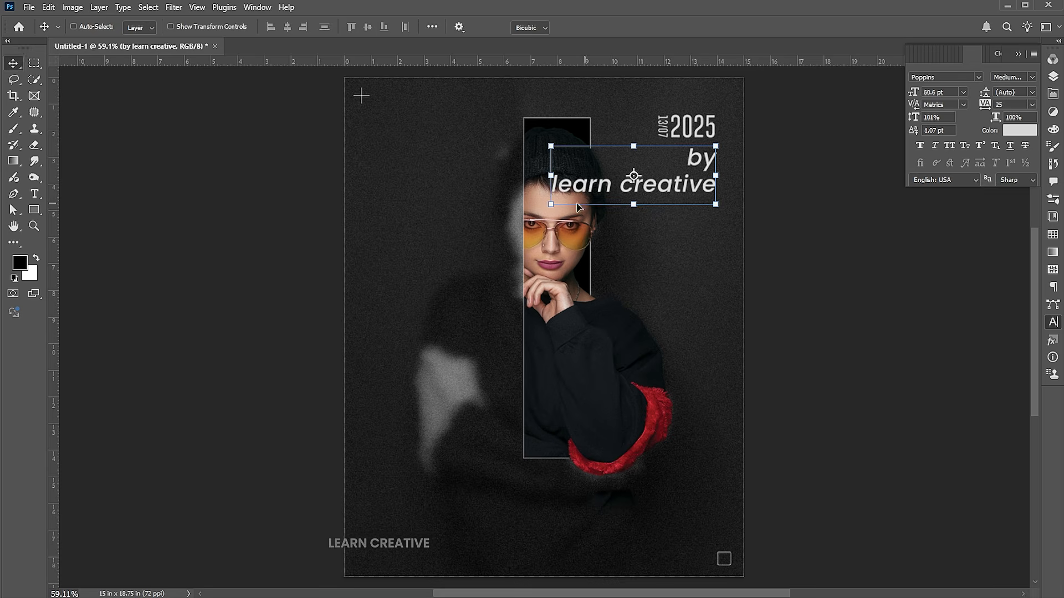
Step: Scale the credit text down to about 16.85 pt and nudge it up close beneath "2025"
{"action": "key", "text": "ctrl+t"}
{"action": "left_click_drag", "start_coordinate": [549, 205], "coordinate": [675, 176]}
{"action": "key", "text": "Return"}
{"action": "key", "text": "Up"}
{"action": "key", "text": "Up"}
{"action": "key", "text": "Up"}
{"action": "key", "text": "Up"}
{"action": "key", "text": "Up"}
{"action": "key", "text": "Up"}
{"action": "key", "text": "Up"}
{"action": "key", "text": "Up"}
{"action": "key", "text": "Up"}
{"action": "key", "text": "Up"}
{"action": "key", "text": "Up"}
{"action": "key", "text": "Up"}
{"action": "key", "text": "Up"}
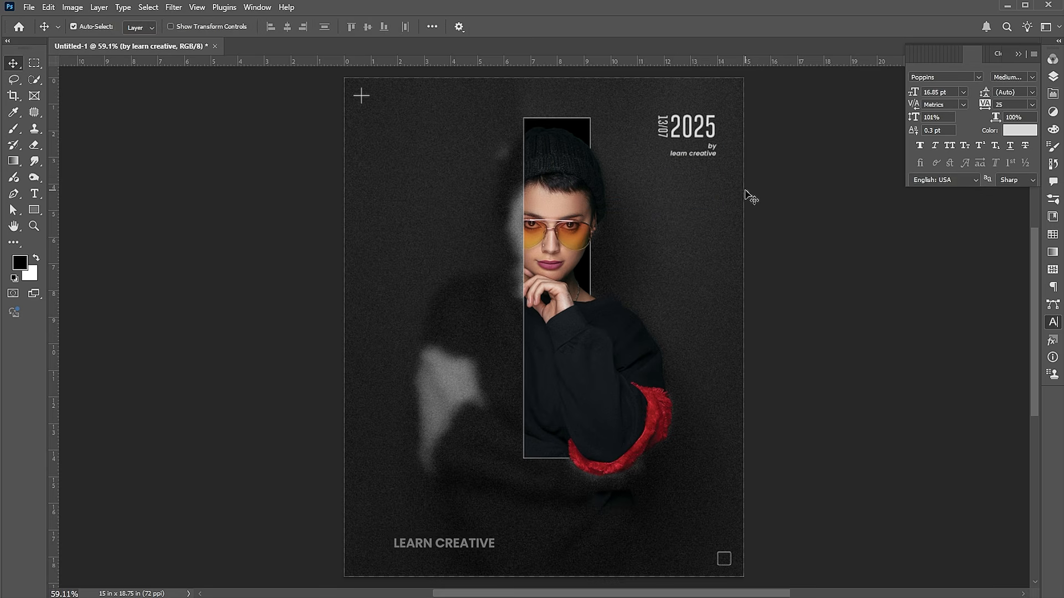
Step: Set the credit text's font style to ExtraLight Italic and enlarge it slightly to about 18.54 pt
{"action": "left_click", "coordinate": [1031, 77]}
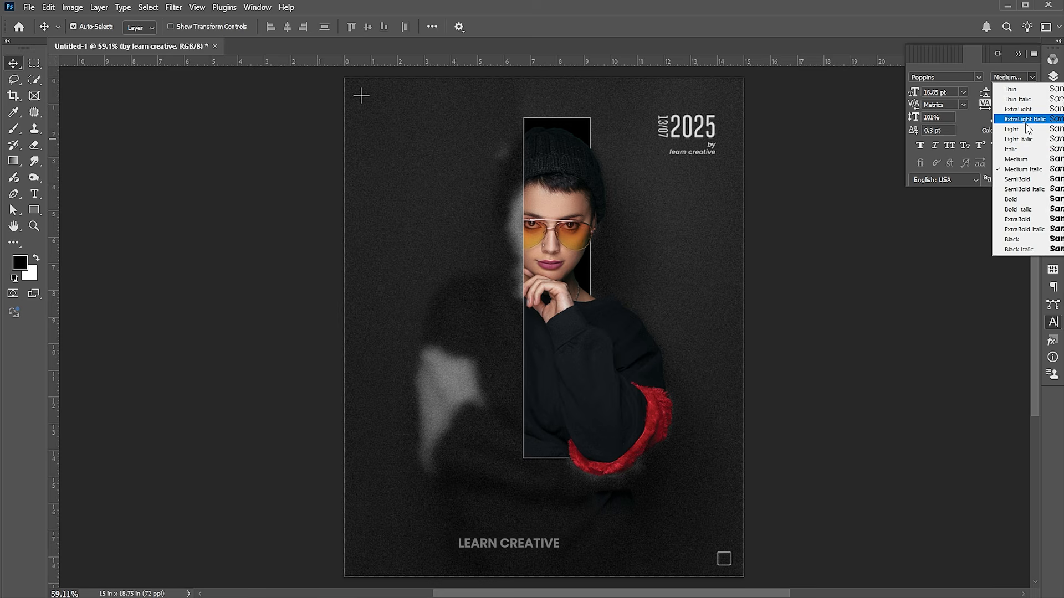
{"action": "left_click", "coordinate": [1026, 110]}
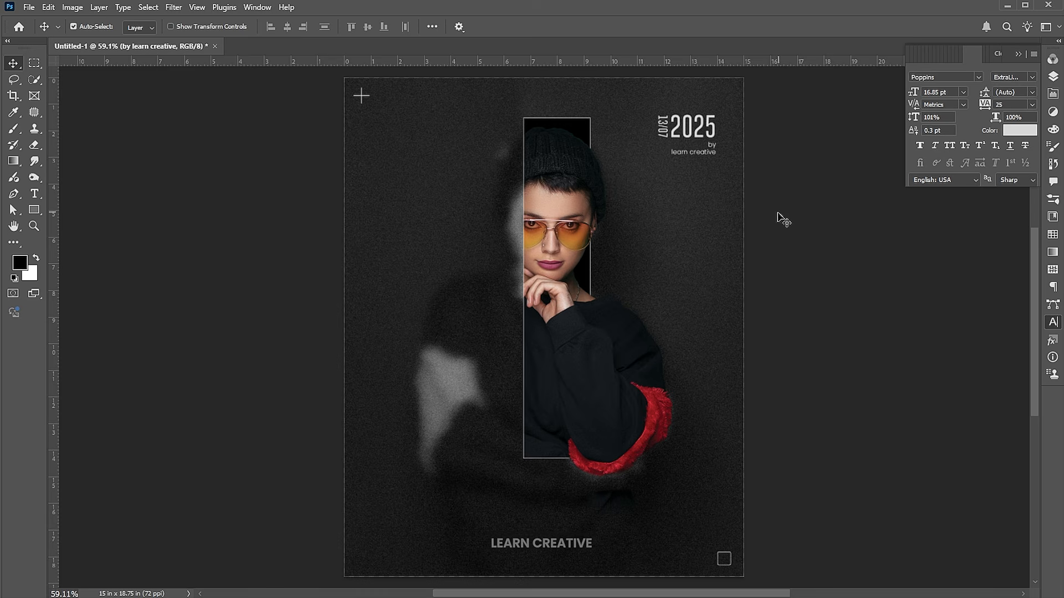
{"action": "left_click", "coordinate": [1031, 77]}
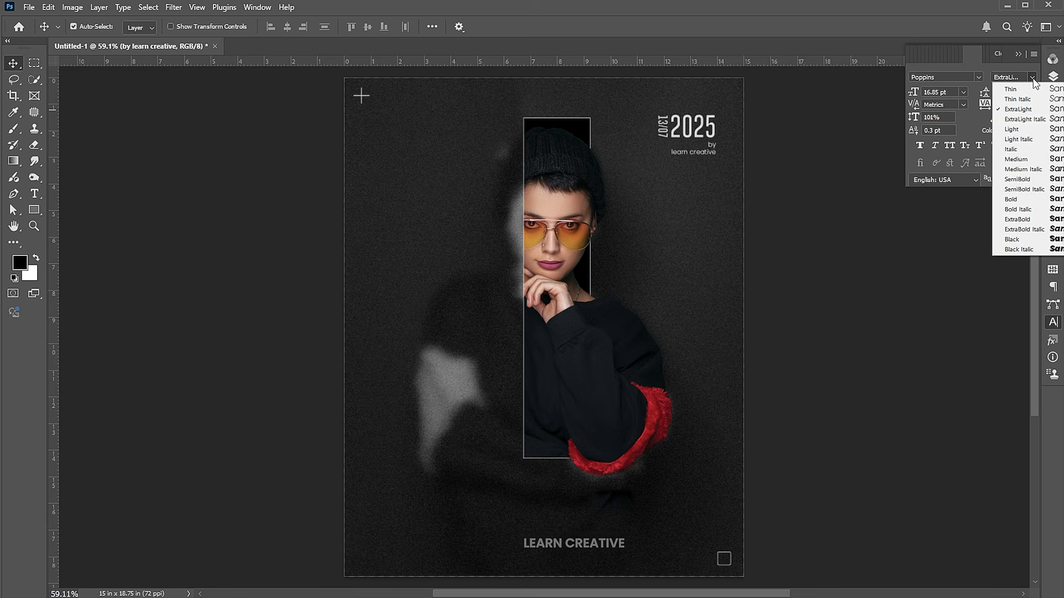
{"action": "left_click", "coordinate": [1020, 121]}
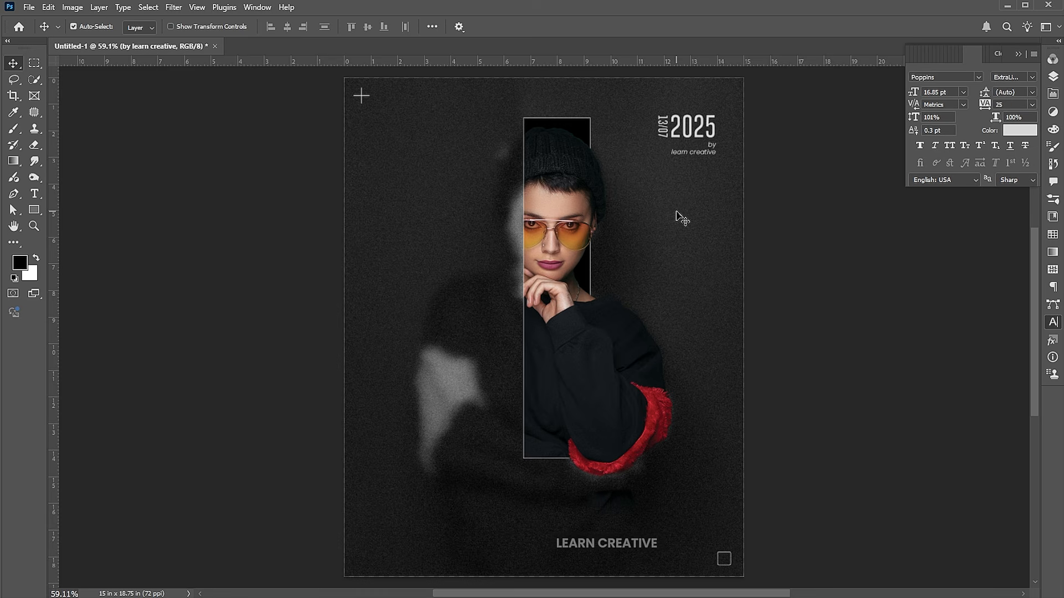
{"action": "key", "text": "ctrl+t"}
{"action": "left_click_drag", "start_coordinate": [670, 157], "coordinate": [666, 158]}
{"action": "key", "text": "Return"}
Step: Recolour only the "learn creative" line to a saturated orange based on a colour sampled from the glasses
{"action": "left_click", "coordinate": [668, 161]}
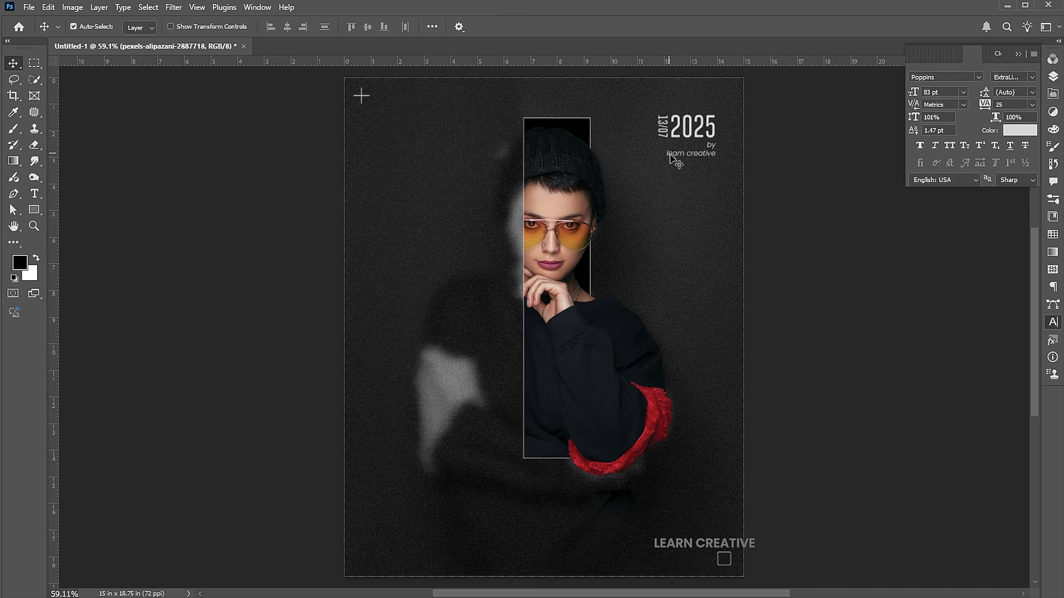
{"action": "left_click", "coordinate": [672, 159]}
{"action": "double_click", "coordinate": [673, 160]}
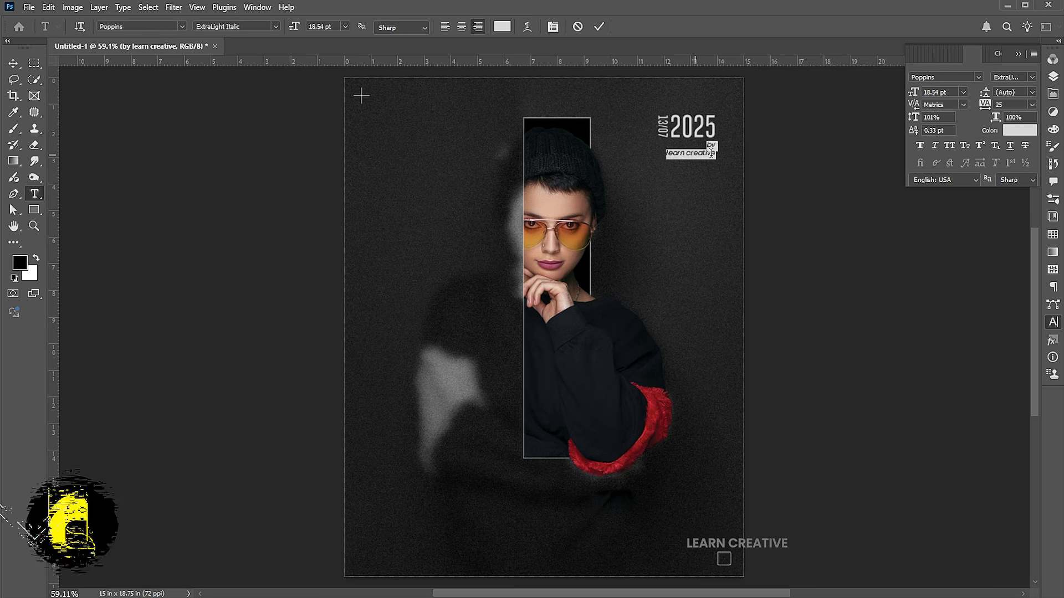
{"action": "left_click_drag", "start_coordinate": [667, 156], "coordinate": [739, 150]}
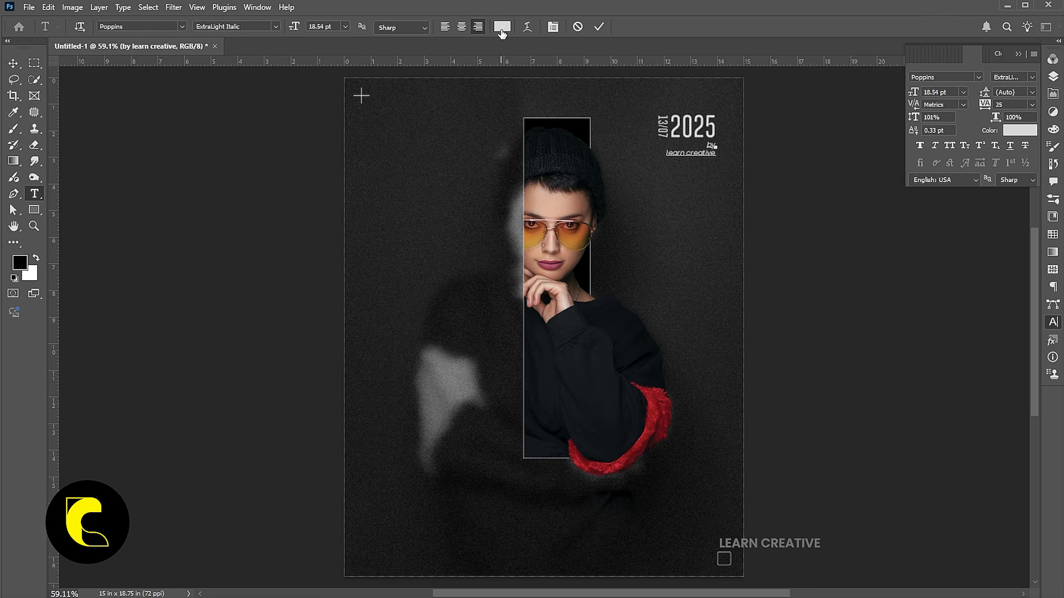
{"action": "left_click", "coordinate": [502, 26]}
{"action": "left_click", "coordinate": [554, 224]}
{"action": "mouse_move", "coordinate": [867, 231]}
{"action": "left_mouse_down"}
{"action": "mouse_move", "coordinate": [907, 233]}
{"action": "mouse_move", "coordinate": [973, 208]}
{"action": "left_mouse_up"}
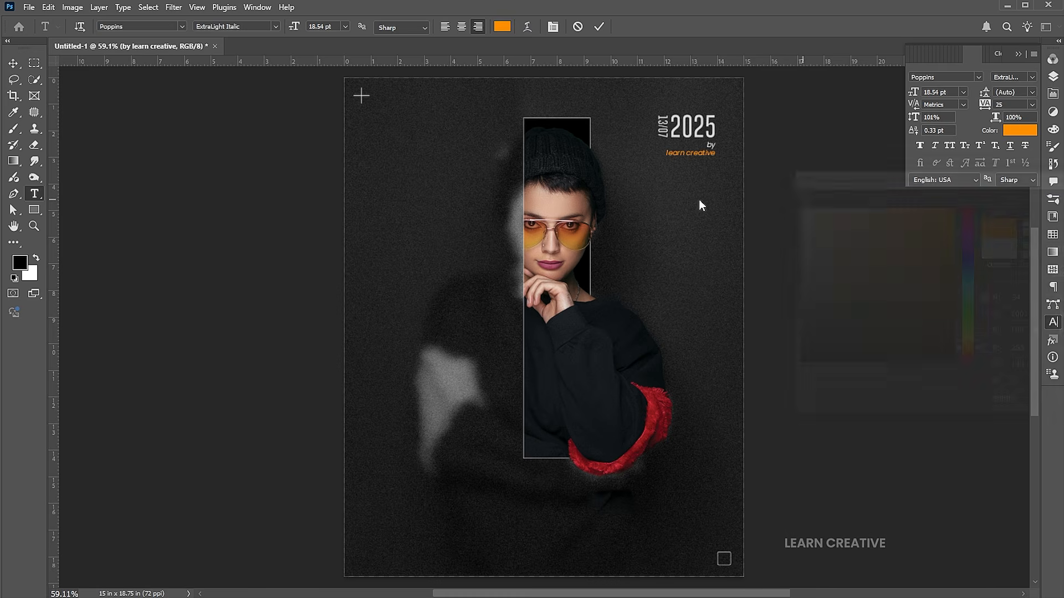
{"action": "left_click", "coordinate": [1054, 201]}
{"action": "left_click", "coordinate": [12, 63]}
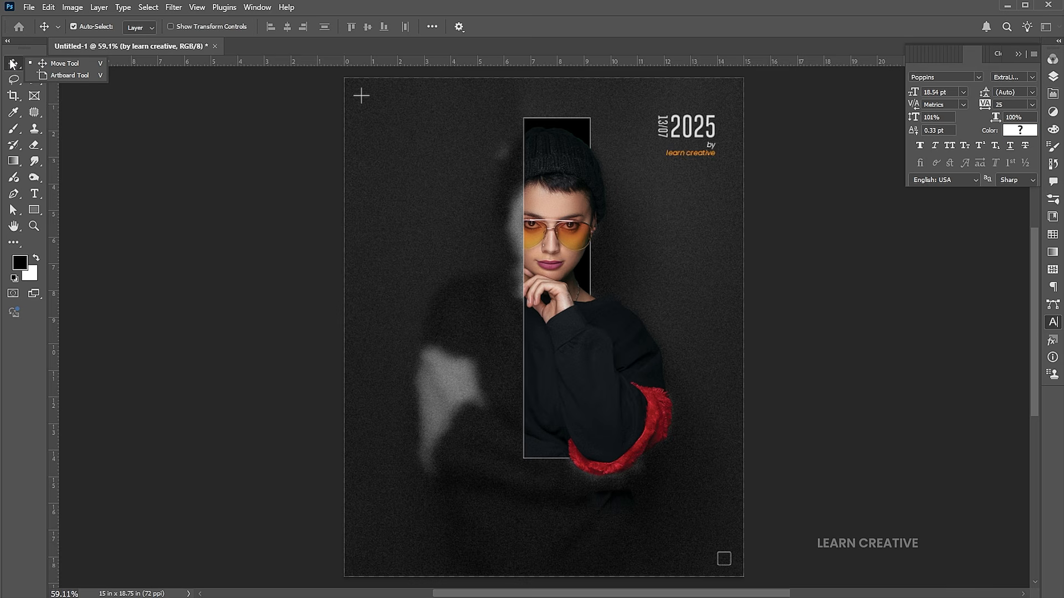
Step: Duplicate the credit text to the left of the face and replace its wording with "focus" and "on your self" on two lines
{"action": "left_click_drag", "start_coordinate": [708, 159], "coordinate": [441, 232]}
{"action": "key", "text": "t"}
{"action": "key", "text": "Return"}
{"action": "key", "text": "BackSpace"}
{"action": "type", "text": "fo"}
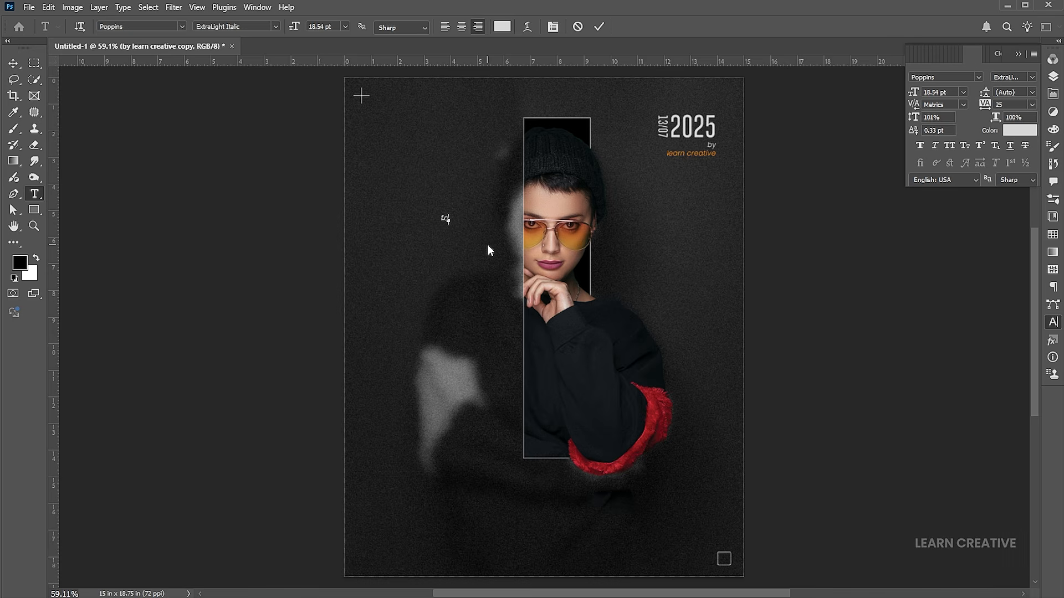
{"action": "type", "text": "cus "}
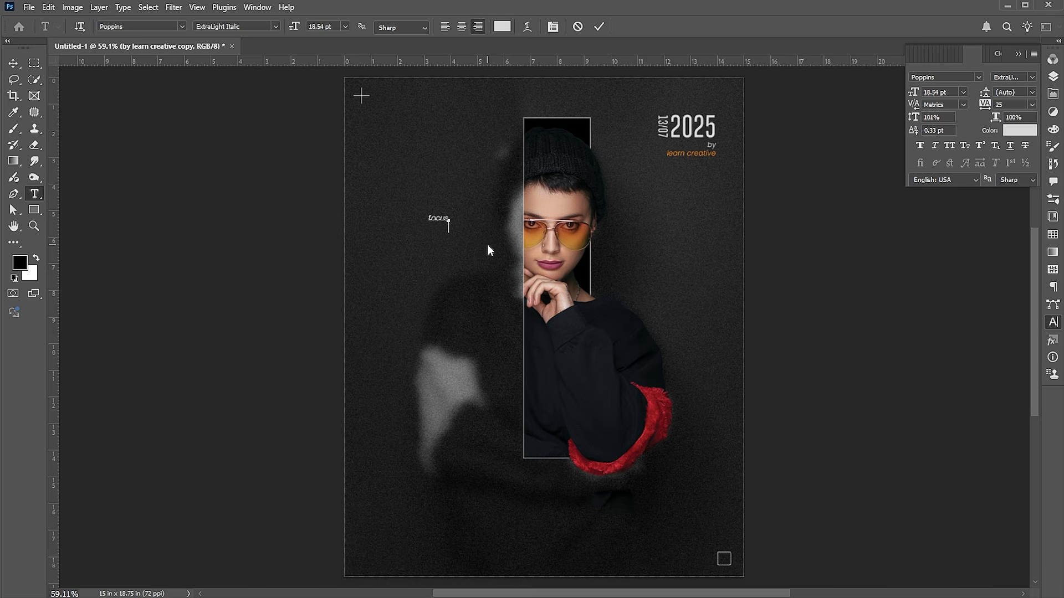
{"action": "type", "text": "on your self"}
Step: Set the whole "focus on your self" text to the ExtraBold Italic font style
{"action": "key", "text": "ctrl+a"}
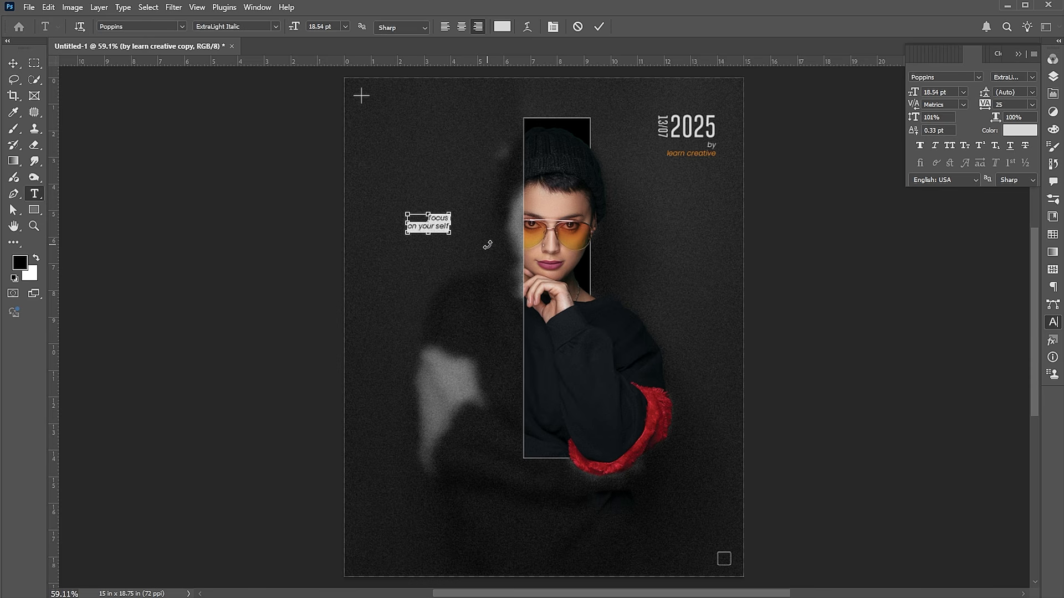
{"action": "left_click", "coordinate": [1032, 78]}
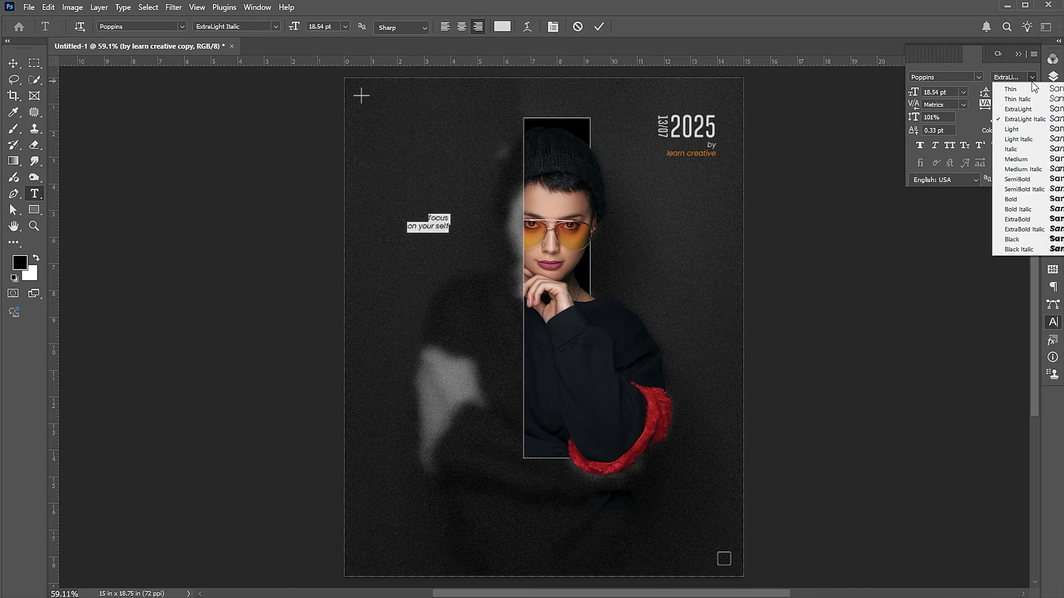
{"action": "left_click", "coordinate": [1032, 235]}
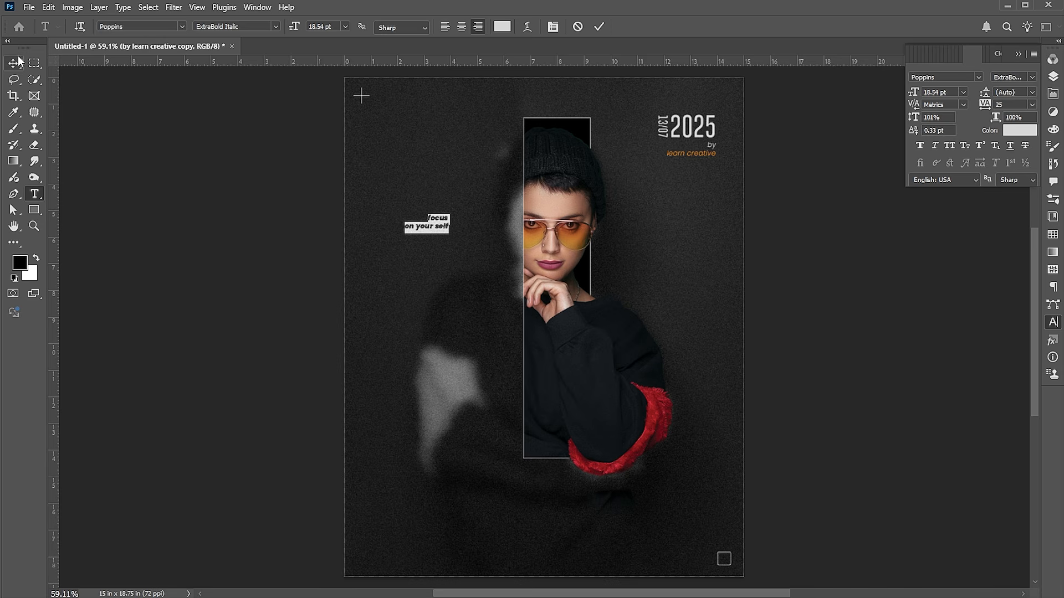
Step: Set the "focus on your self" slogan to Bold Italic and scale it up to about 37.25 pt
{"action": "left_click", "coordinate": [1031, 77]}
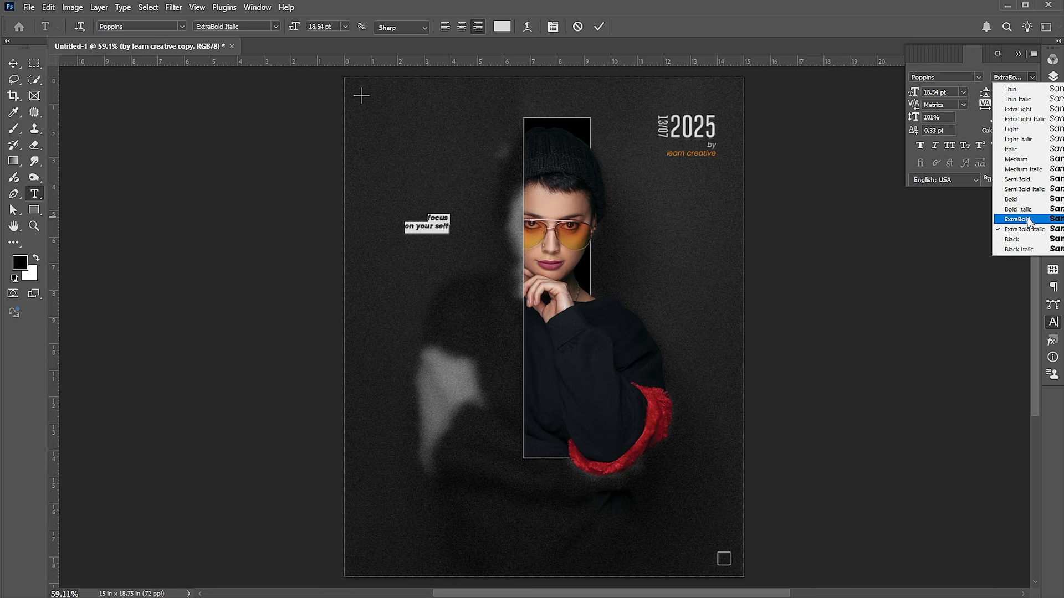
{"action": "left_click", "coordinate": [188, 128]}
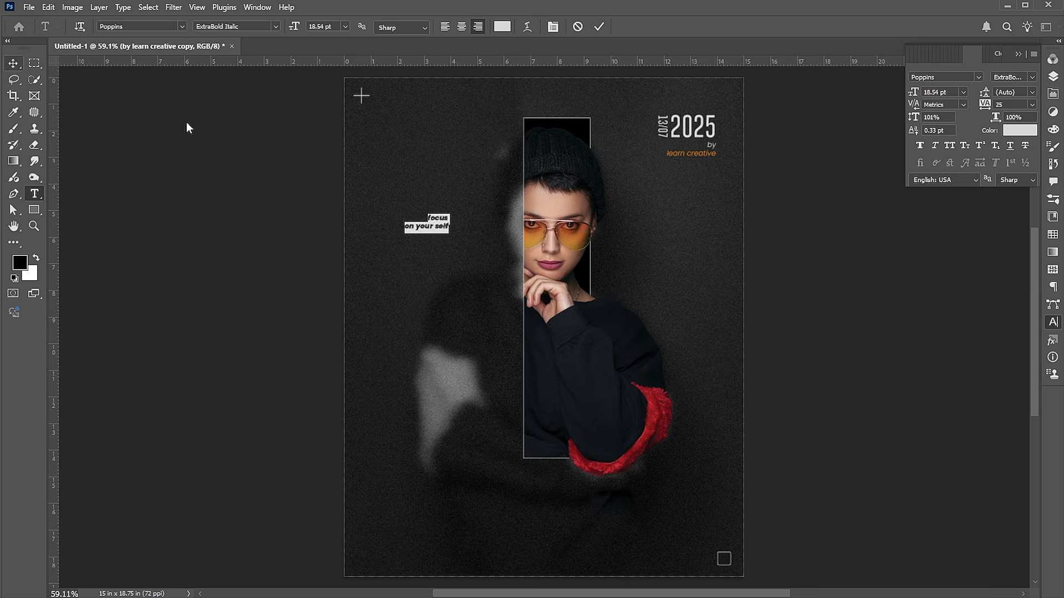
{"action": "left_click", "coordinate": [1032, 77]}
{"action": "left_click", "coordinate": [1024, 210]}
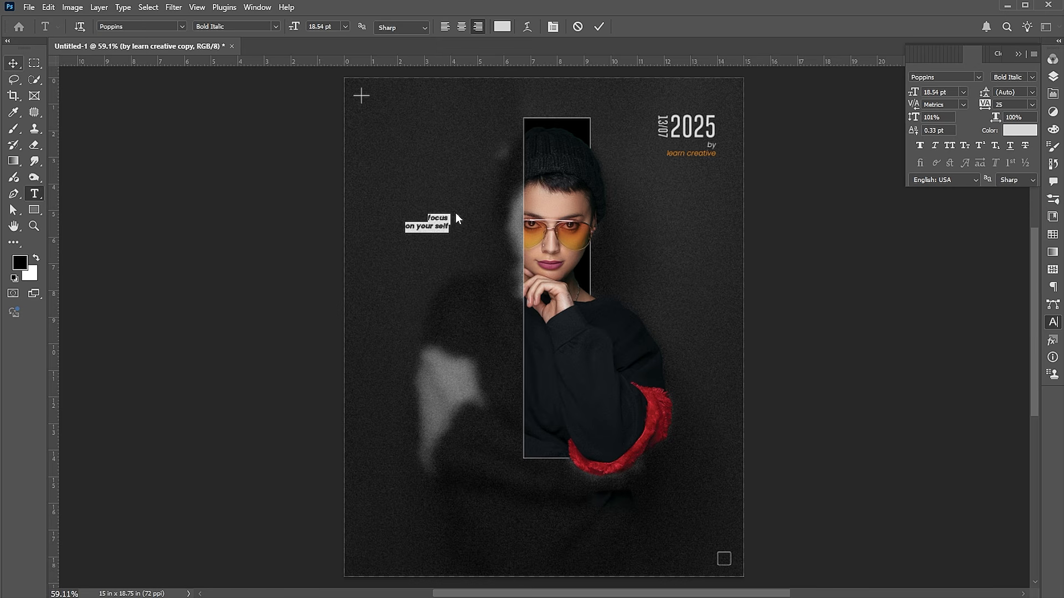
{"action": "key", "text": "ctrl+Return"}
{"action": "key", "text": "ctrl+t"}
{"action": "mouse_move", "coordinate": [457, 221]}
{"action": "left_mouse_down"}
{"action": "mouse_move", "coordinate": [487, 227]}
{"action": "mouse_move", "coordinate": [459, 236]}
{"action": "left_mouse_up"}
{"action": "key", "text": "Return"}
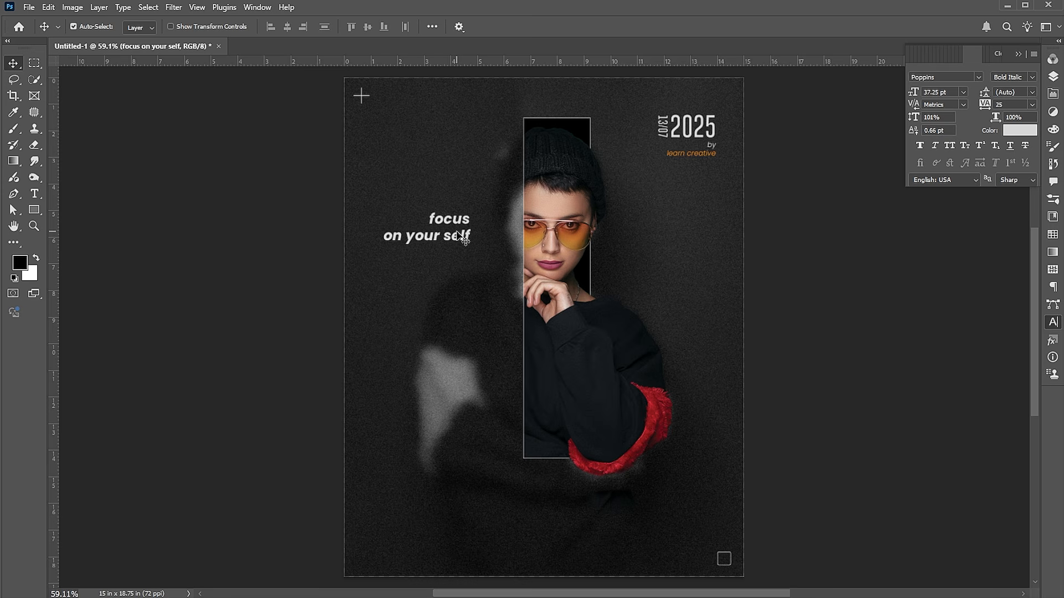
Step: Switch to the Notepad text file and copy the sentence "Prioritize your growth and happiness by truly focusing on yourself and your journey"
{"action": "key", "text": "alt+Tab"}
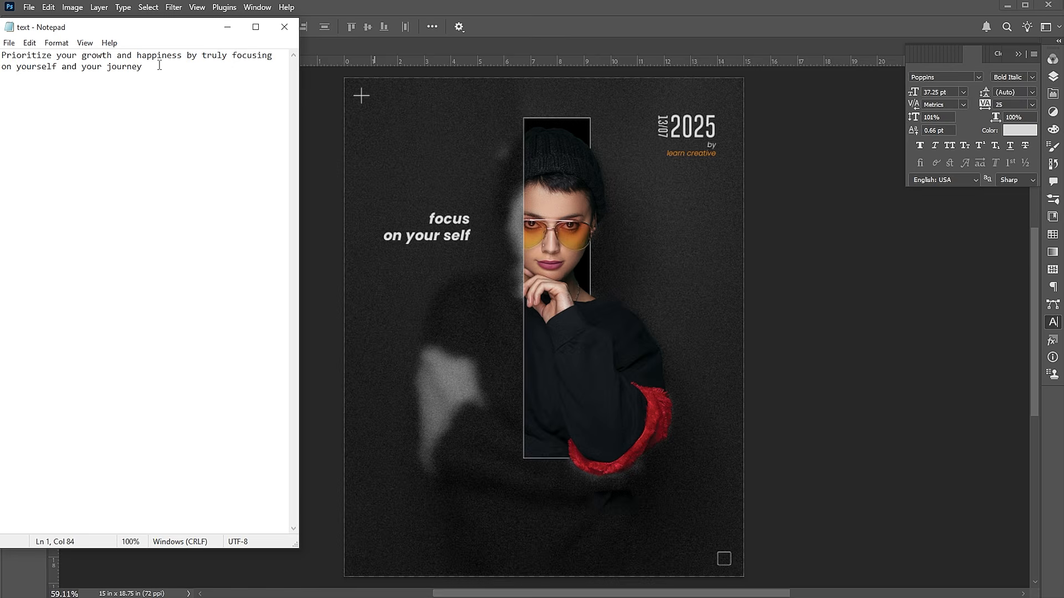
{"action": "key", "text": "shift+Home"}
{"action": "key", "text": "shift+Up"}
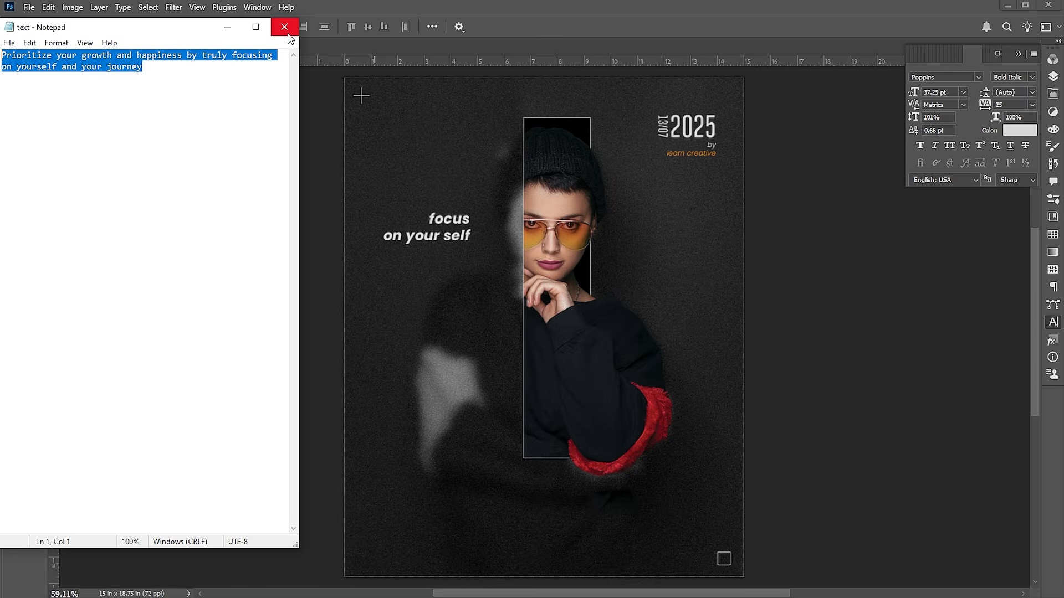
{"action": "left_click", "coordinate": [227, 27]}
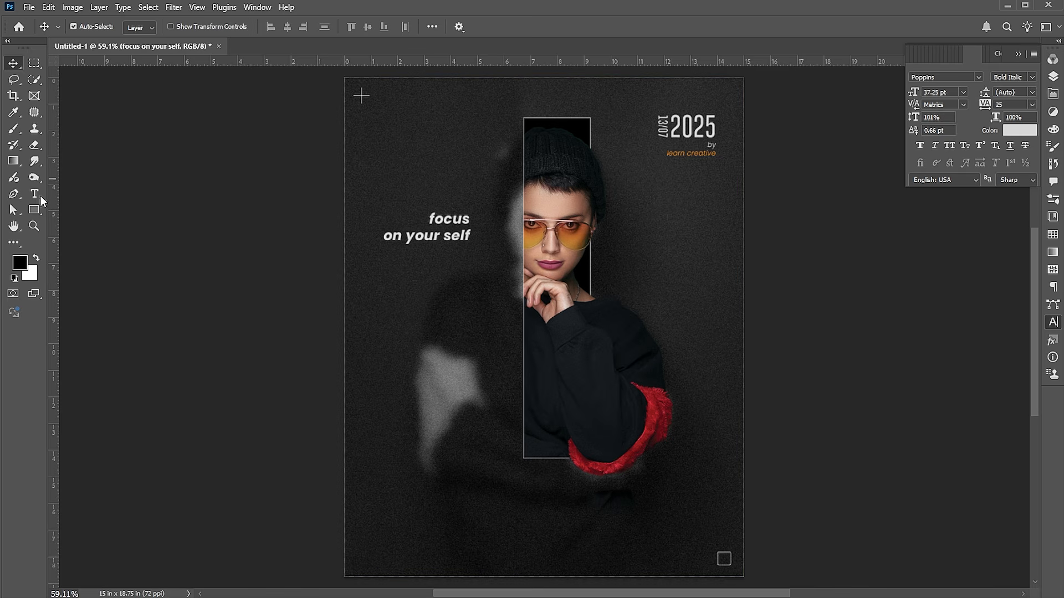
Step: Create a paragraph text box directly below the slogan and fill it with the copied sentence at 12 pt
{"action": "key", "text": "t"}
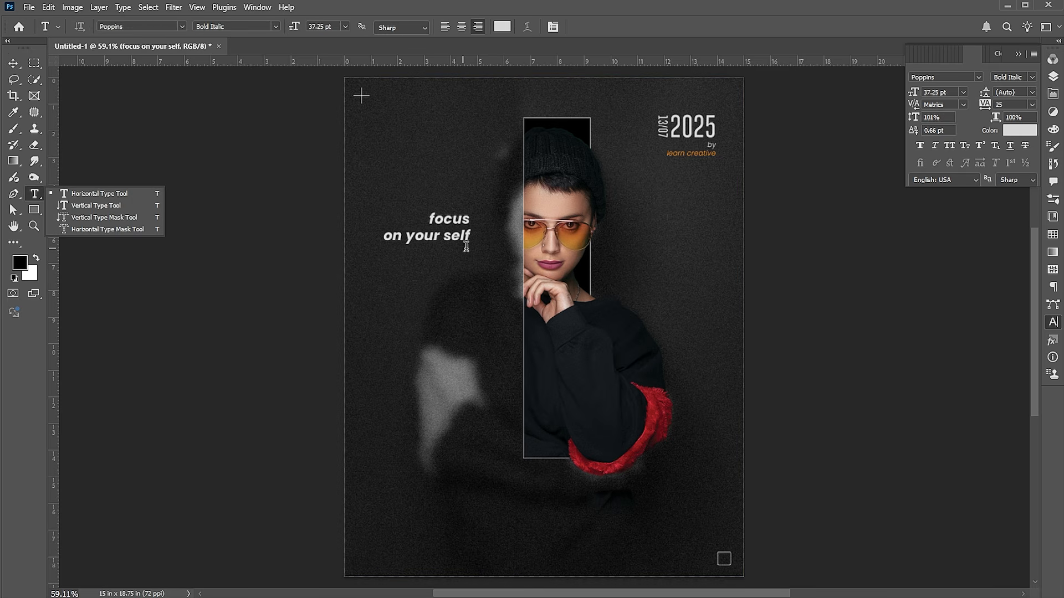
{"action": "left_click_drag", "start_coordinate": [468, 250], "coordinate": [369, 297]}
{"action": "type", "text": "Priorit"}
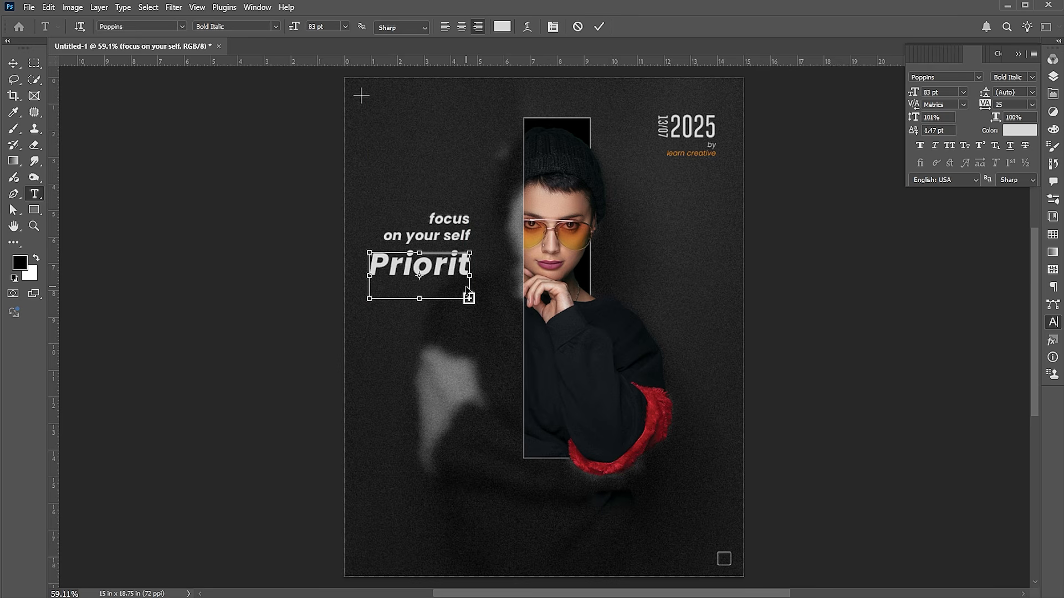
{"action": "key", "text": "ctrl+a"}
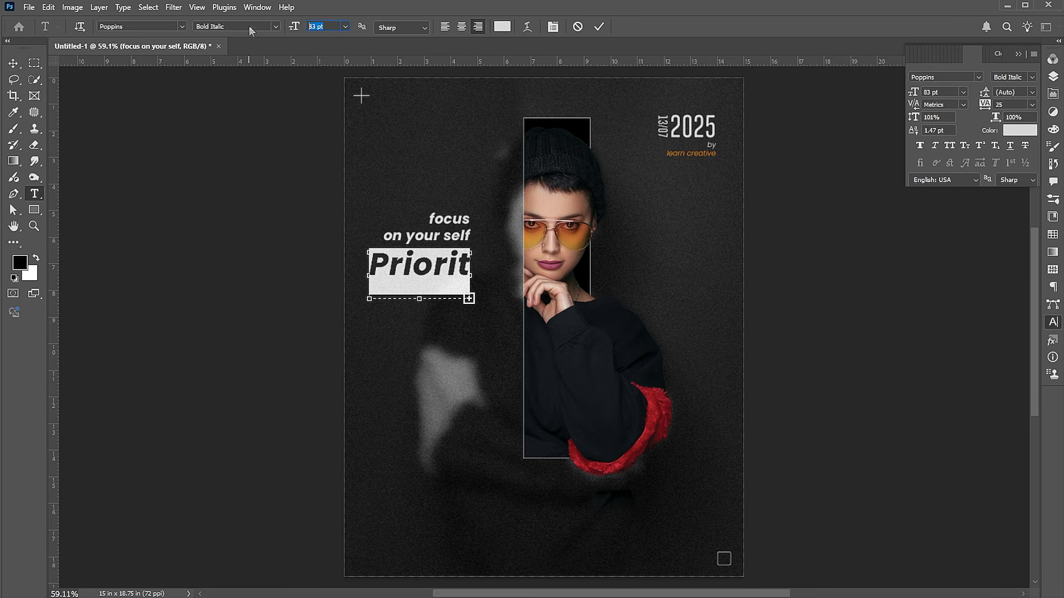
{"action": "key", "text": "Return"}
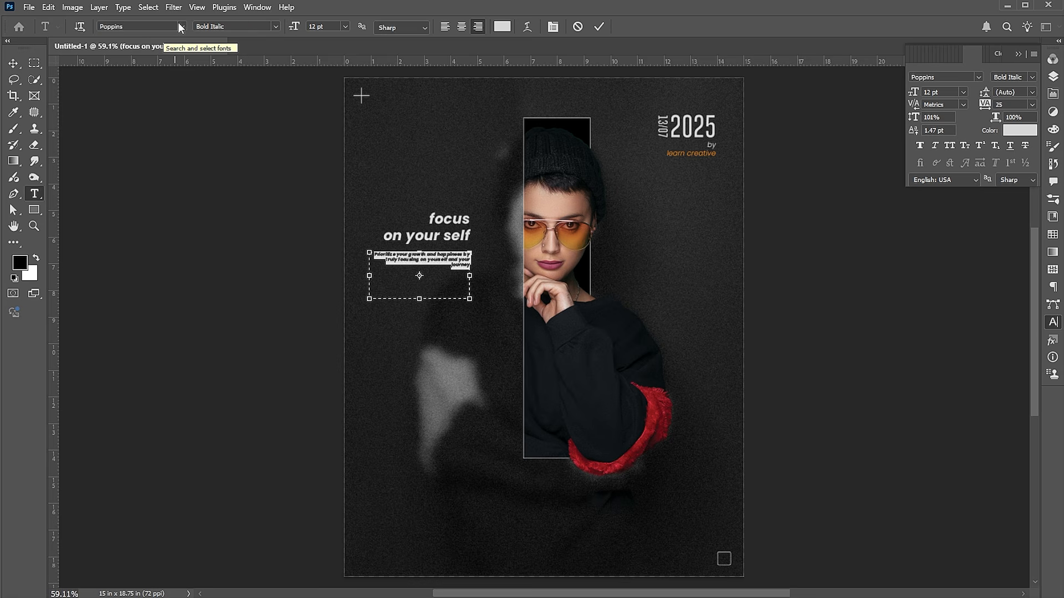
Step: Set the whole paragraph below the slogan to the Poppins Light Italic font style
{"action": "left_click", "coordinate": [979, 77]}
{"action": "left_click", "coordinate": [1005, 78]}
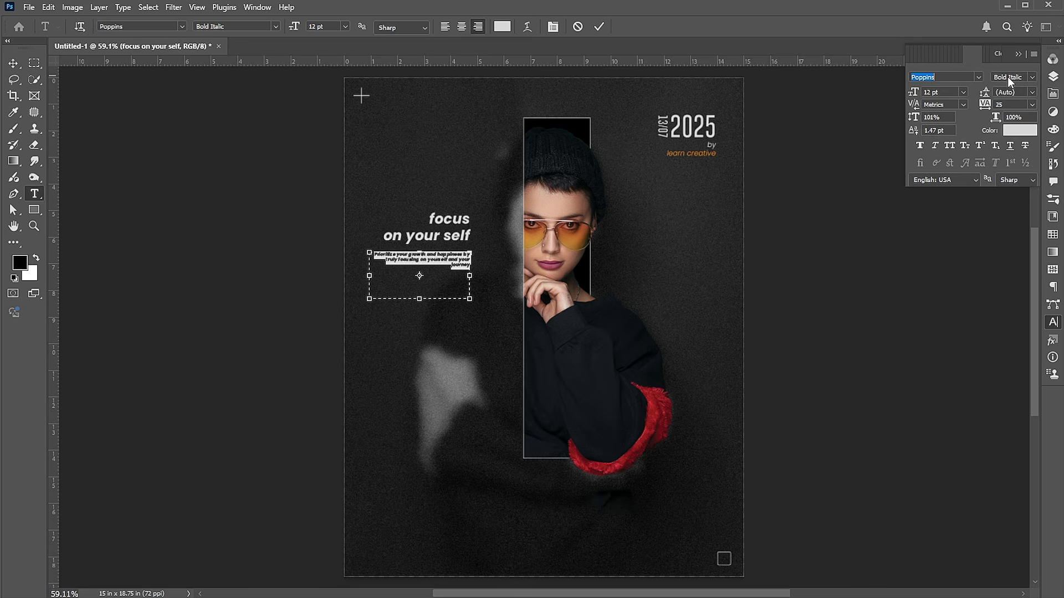
{"action": "left_click", "coordinate": [1029, 77]}
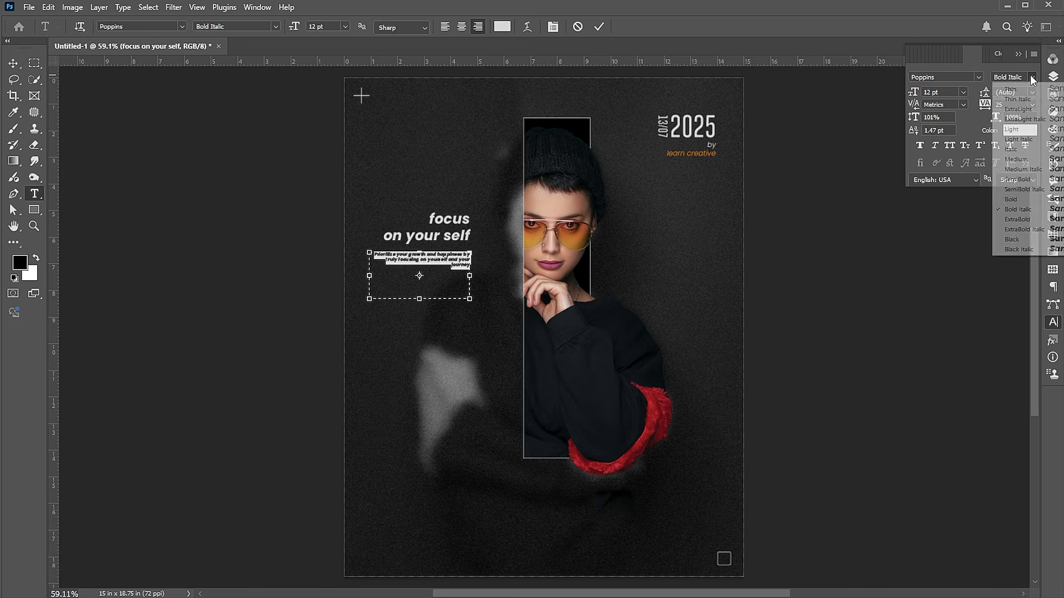
{"action": "left_click", "coordinate": [1025, 121]}
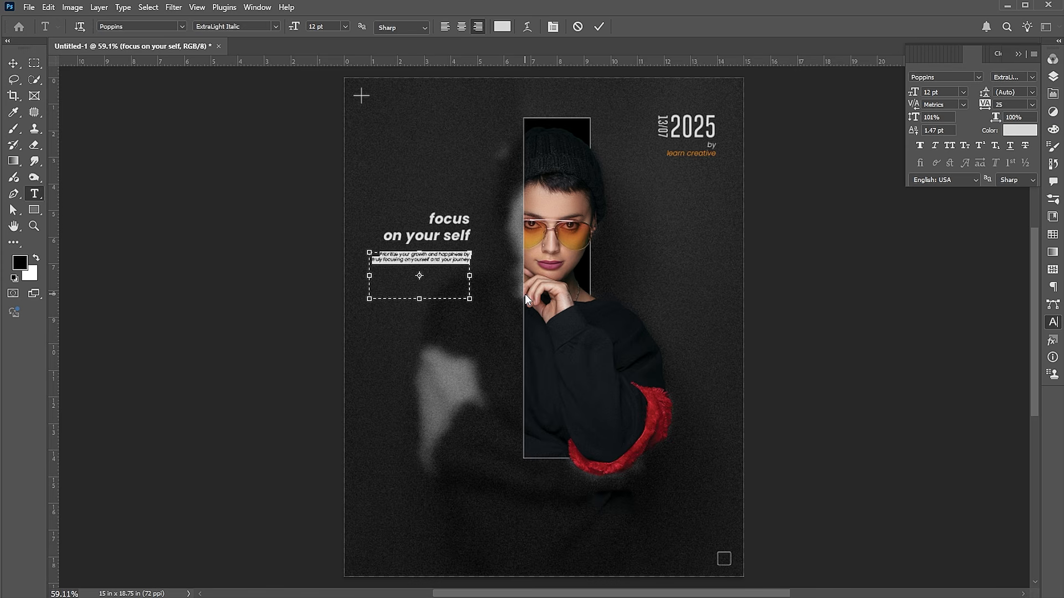
{"action": "left_click", "coordinate": [1032, 77]}
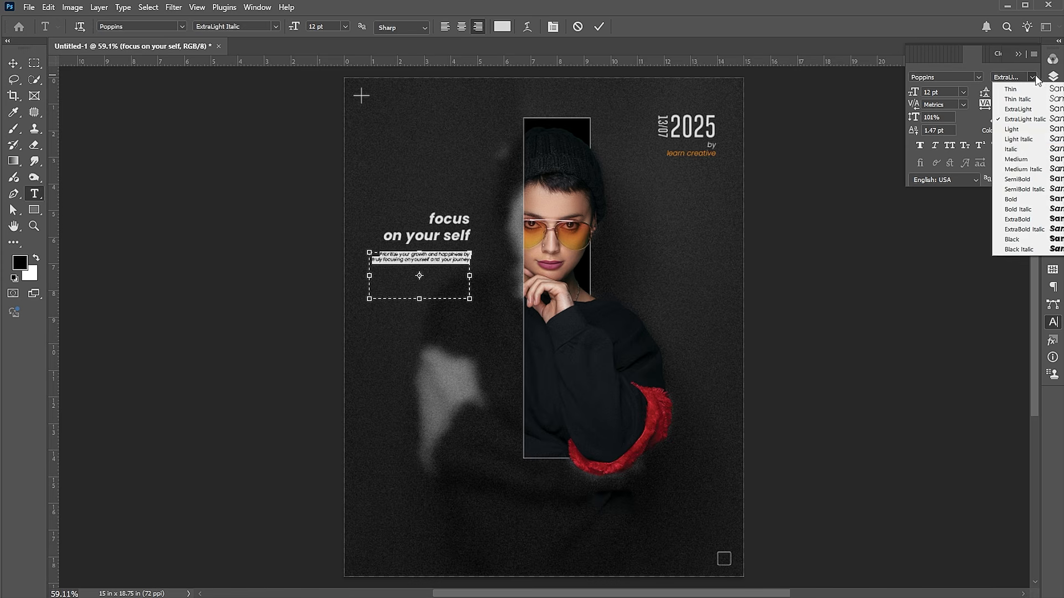
{"action": "left_click", "coordinate": [1018, 139]}
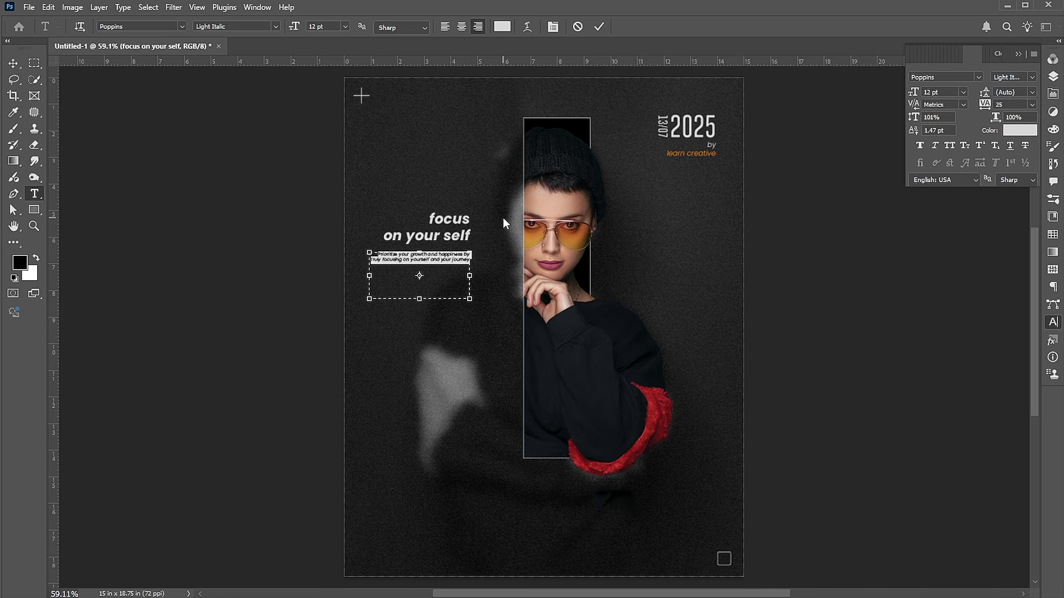
Step: Narrow the paragraph's text box to the slogan's width and set its font size to 14 pt
{"action": "left_click_drag", "start_coordinate": [369, 276], "coordinate": [387, 278]}
{"action": "left_click", "coordinate": [948, 91]}
{"action": "type", "text": "14"}
{"action": "key", "text": "Return"}
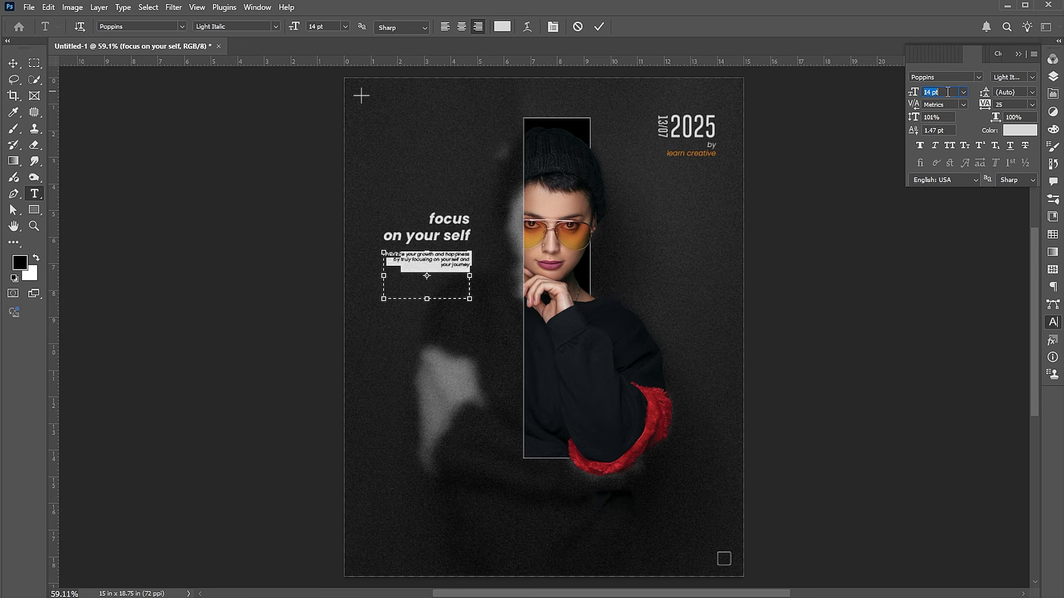
Step: Set only the words "truly focusing on yourself" in the paragraph to Bold Italic
{"action": "left_click", "coordinate": [426, 264]}
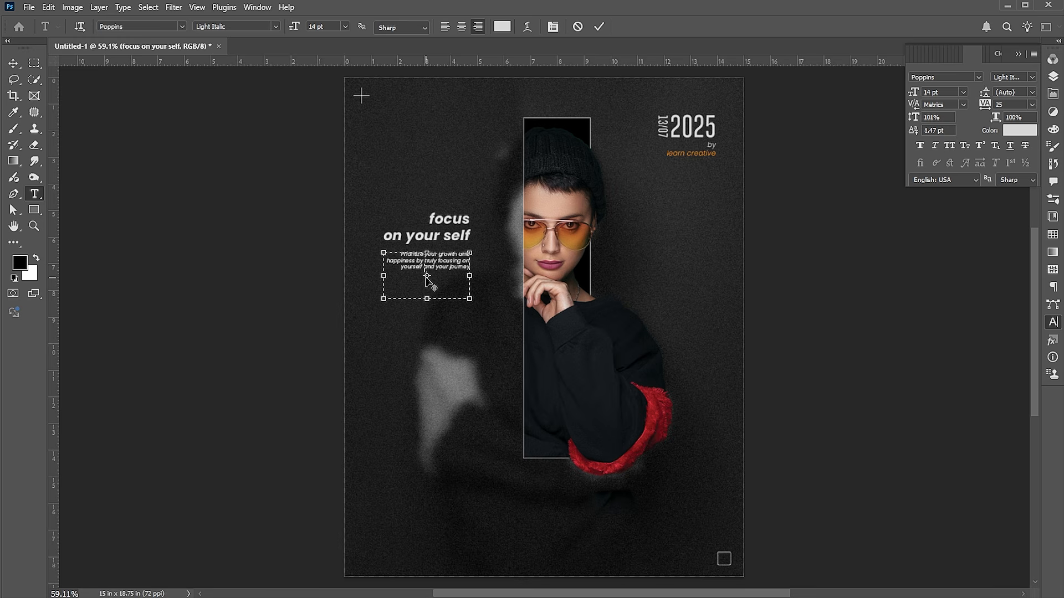
{"action": "left_click_drag", "start_coordinate": [426, 258], "coordinate": [424, 274]}
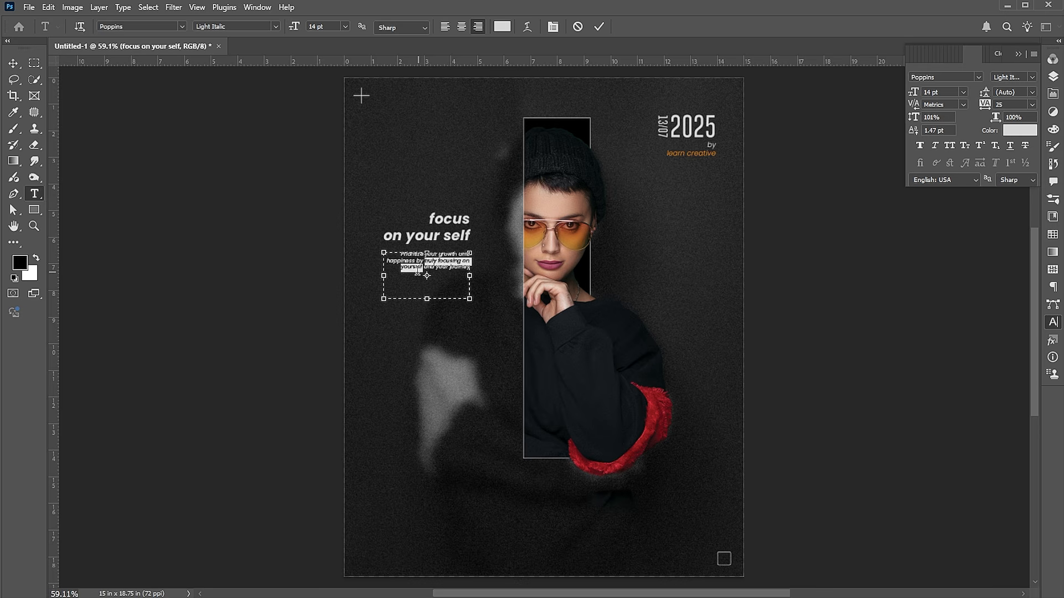
{"action": "left_click", "coordinate": [1032, 77]}
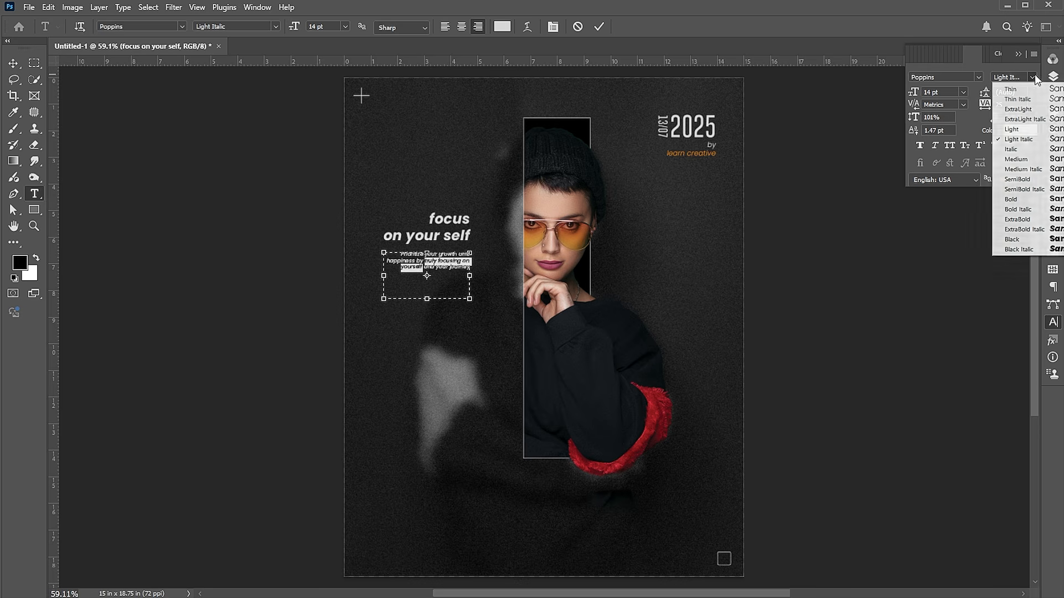
{"action": "left_click", "coordinate": [1019, 209]}
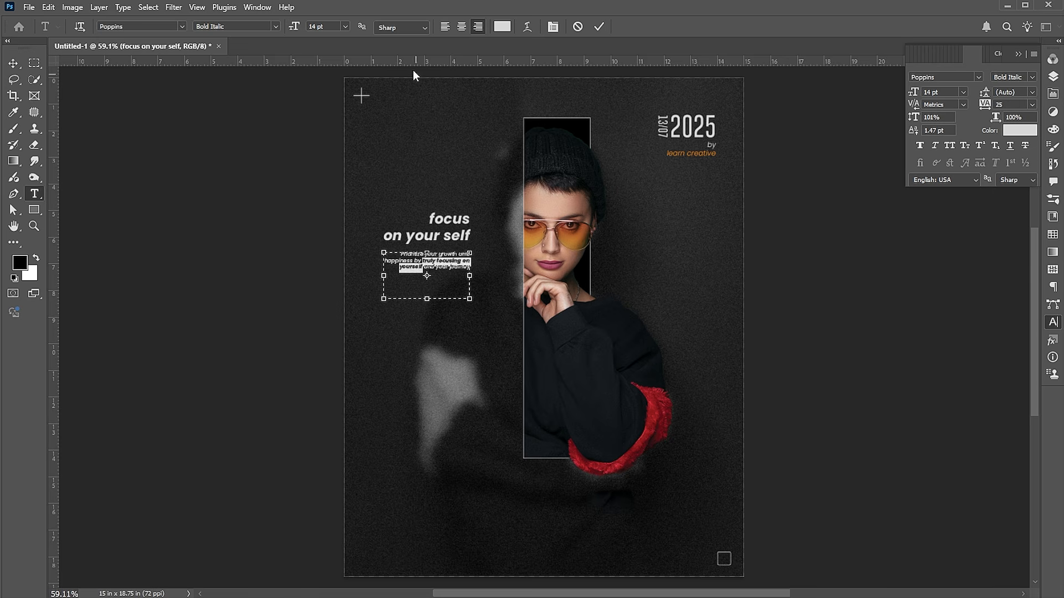
Step: Recolour the words "truly focusing on yourself" to the saturated orange ff8000, based on the glasses' colour
{"action": "left_click", "coordinate": [500, 27]}
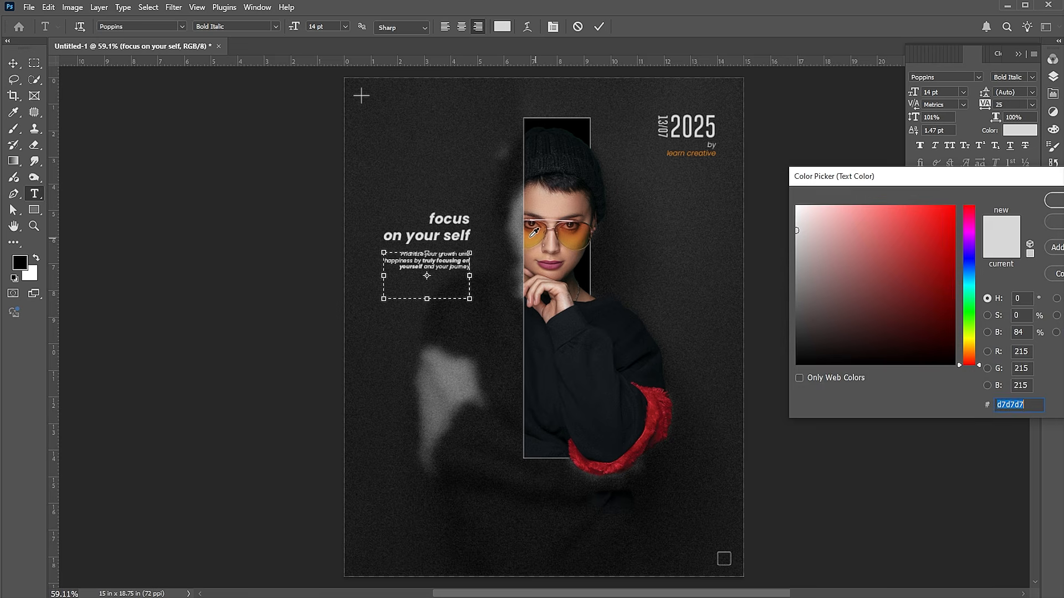
{"action": "left_click_drag", "start_coordinate": [952, 210], "coordinate": [971, 203]}
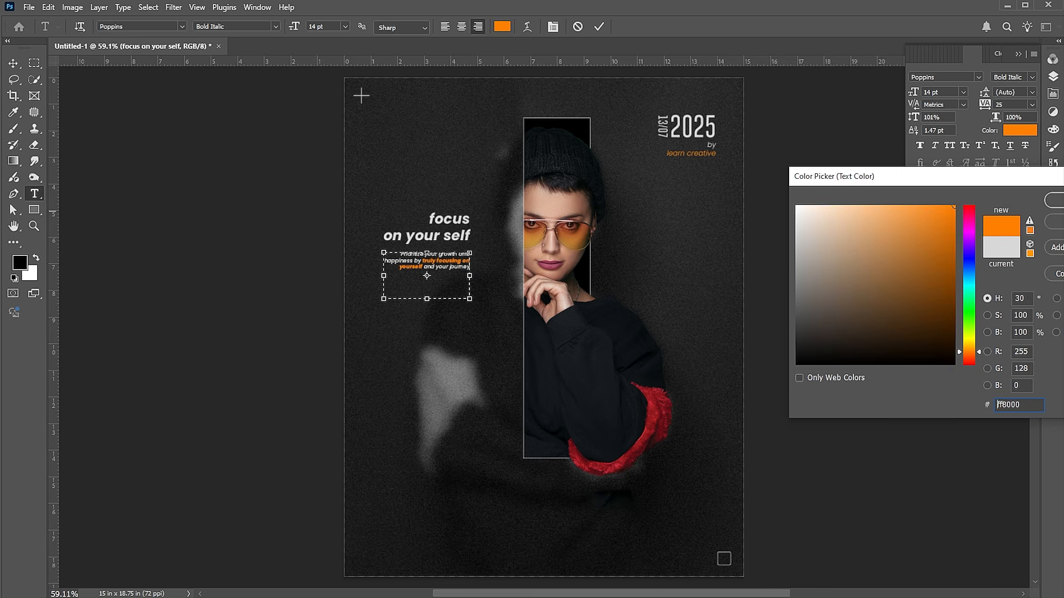
{"action": "left_click", "coordinate": [1054, 200]}
Step: Commit the paragraph text and move it slightly upward, closer to the slogan
{"action": "left_click", "coordinate": [16, 64]}
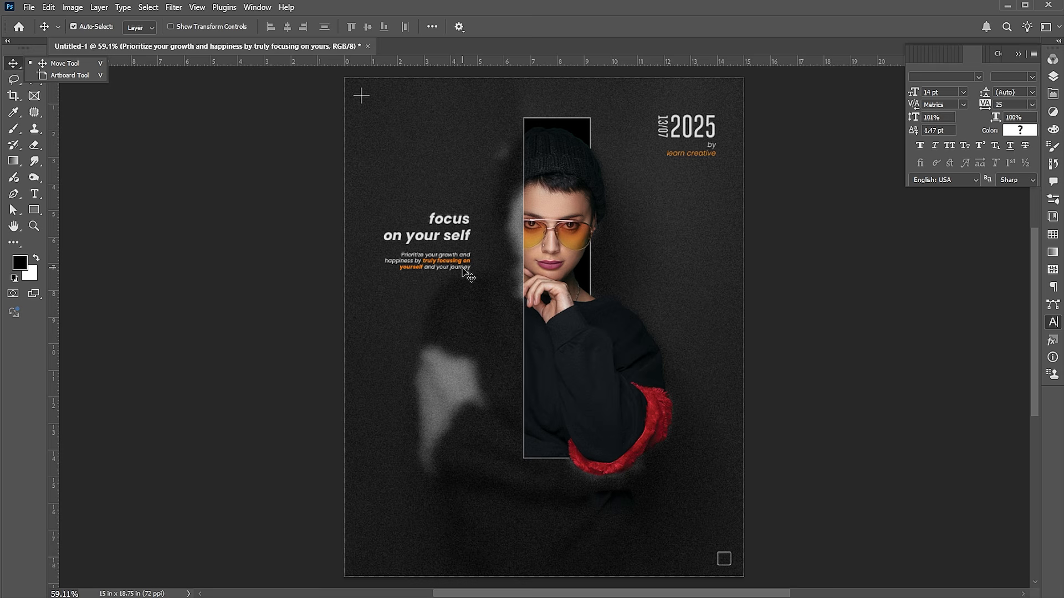
{"action": "left_click_drag", "start_coordinate": [454, 270], "coordinate": [454, 267]}
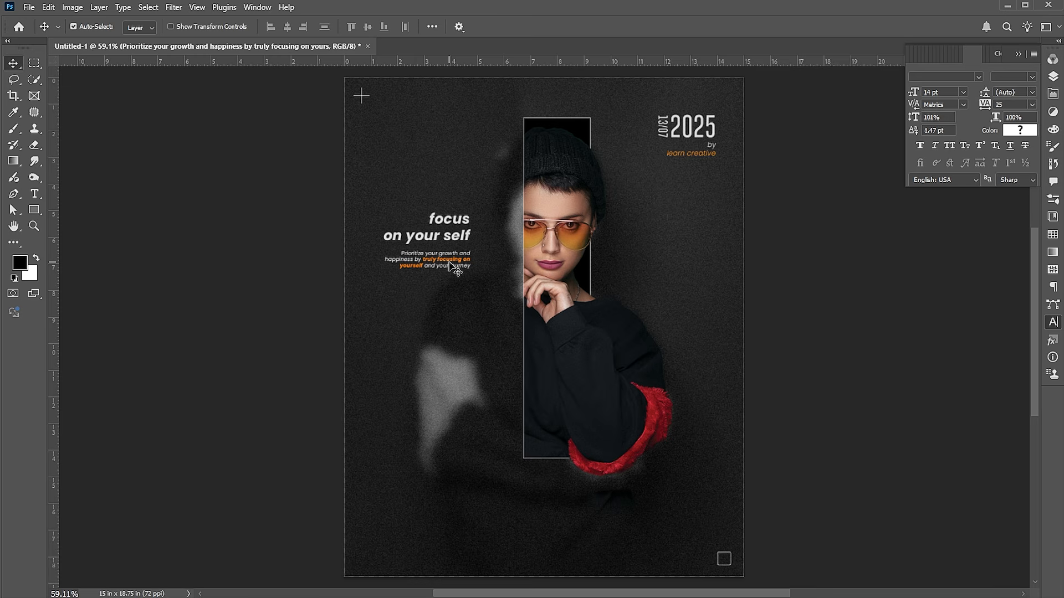
{"action": "key", "text": "Up"}
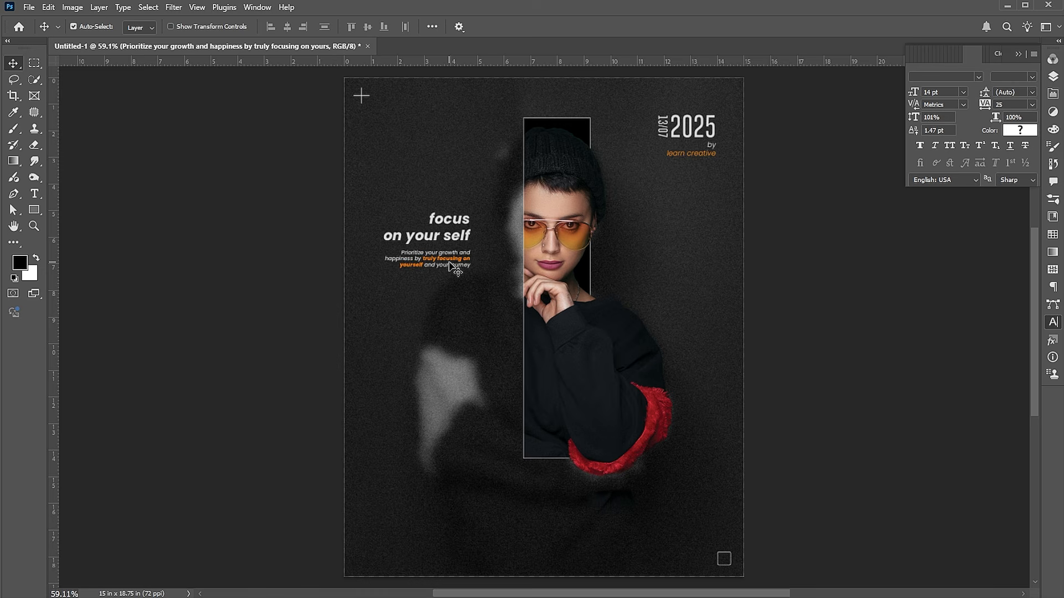
Step: Place the "combine white" logo as an embedded file, scaled to about 60% and centred near the poster's bottom edge
{"action": "left_click", "coordinate": [29, 7]}
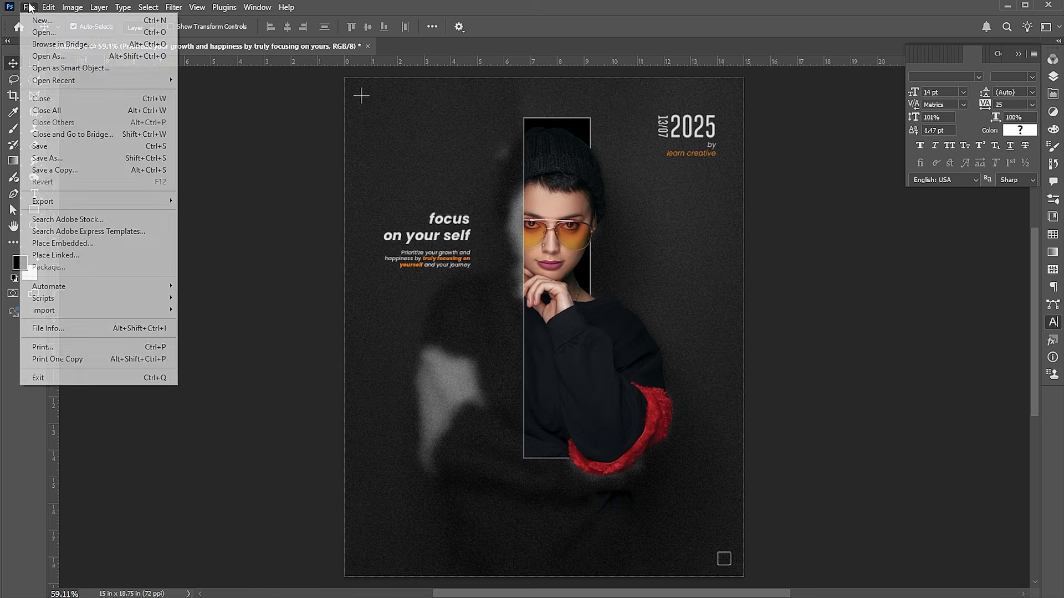
{"action": "left_click", "coordinate": [69, 243]}
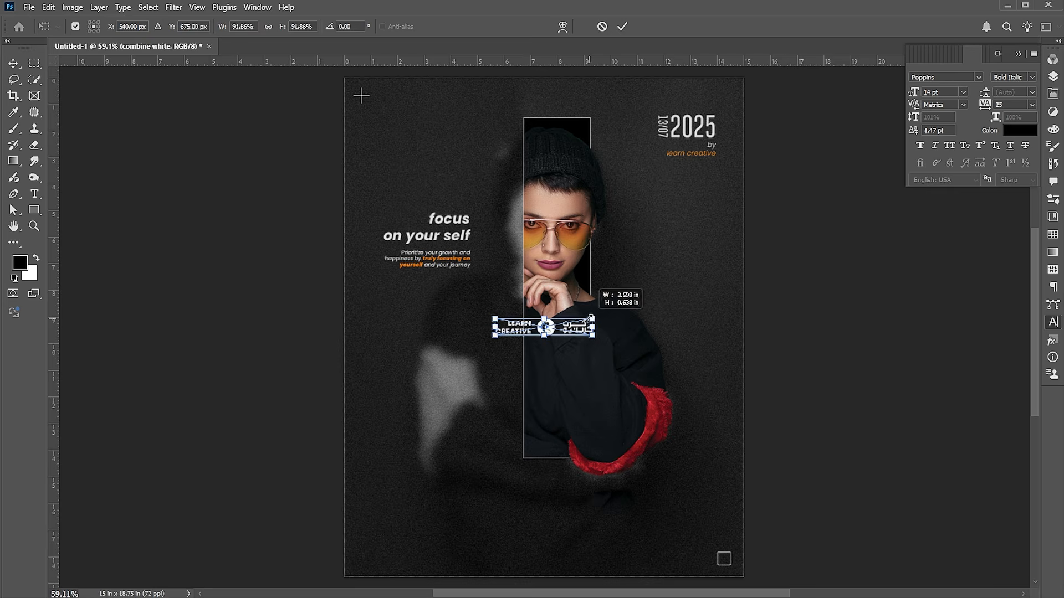
{"action": "left_click_drag", "start_coordinate": [579, 327], "coordinate": [563, 560]}
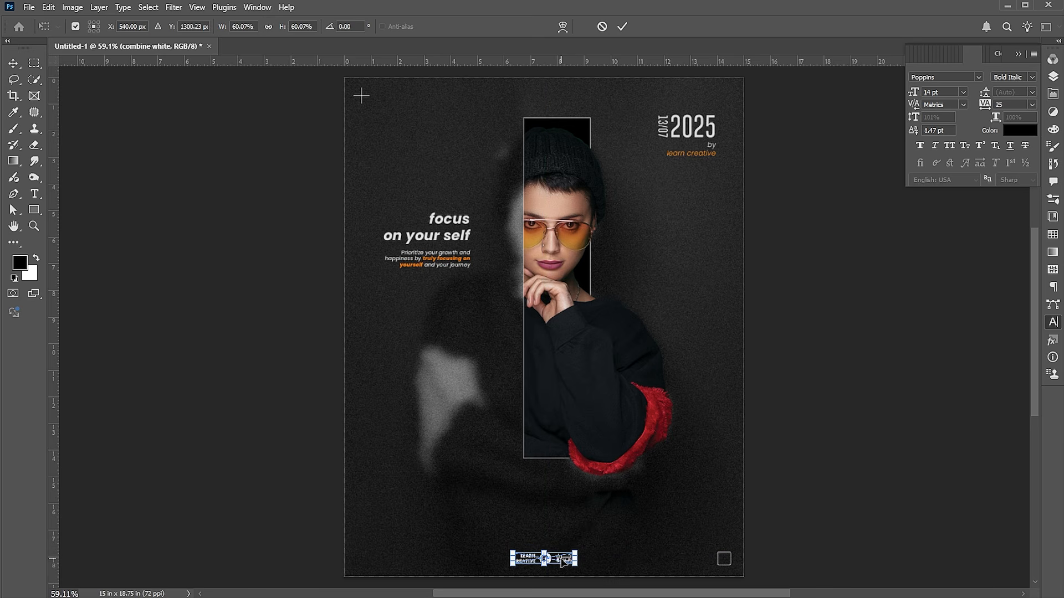
{"action": "key", "text": "Return"}
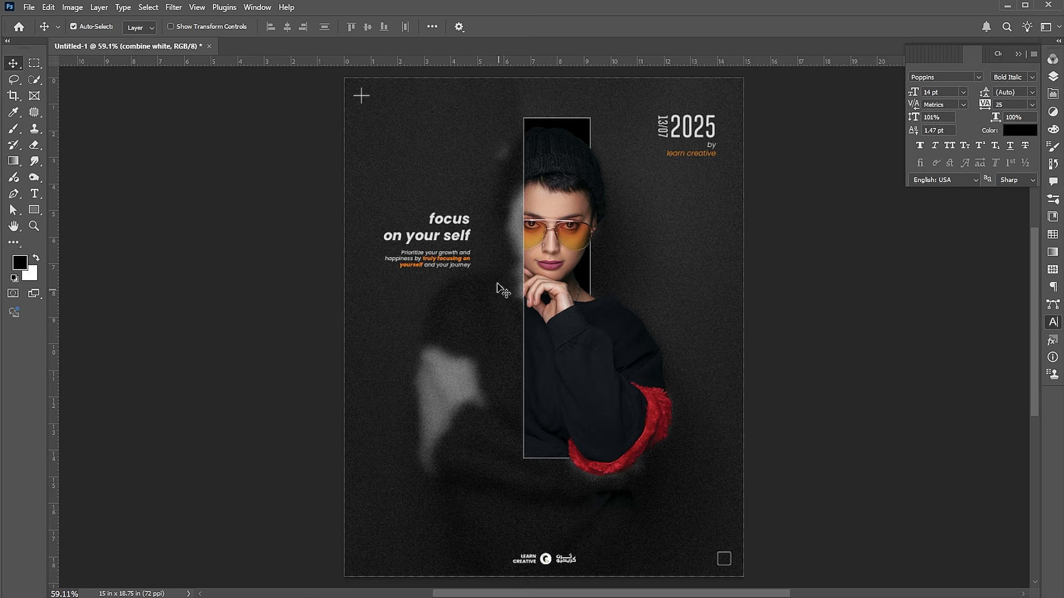
Step: Convert the "focus on your self" text layer into a smart object
{"action": "left_click", "coordinate": [473, 239]}
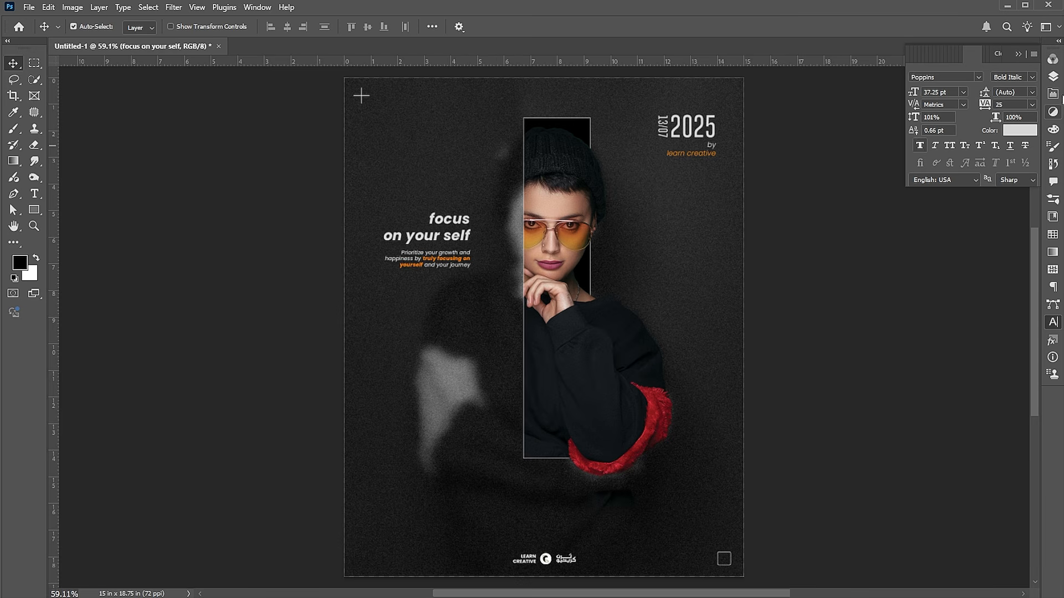
{"action": "left_click", "coordinate": [1052, 76]}
{"action": "right_click", "coordinate": [940, 176]}
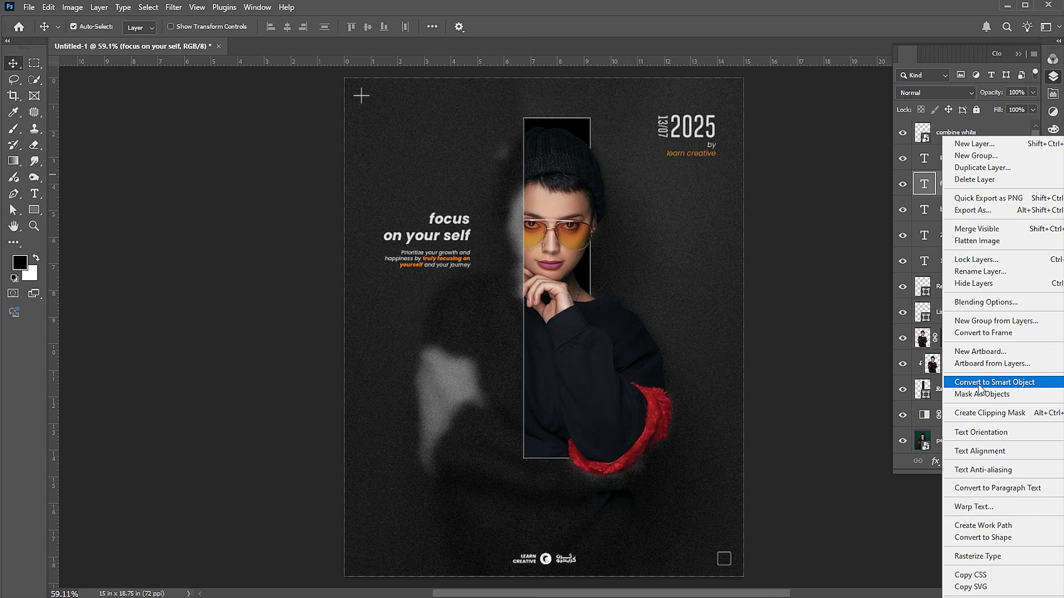
{"action": "left_click", "coordinate": [979, 384]}
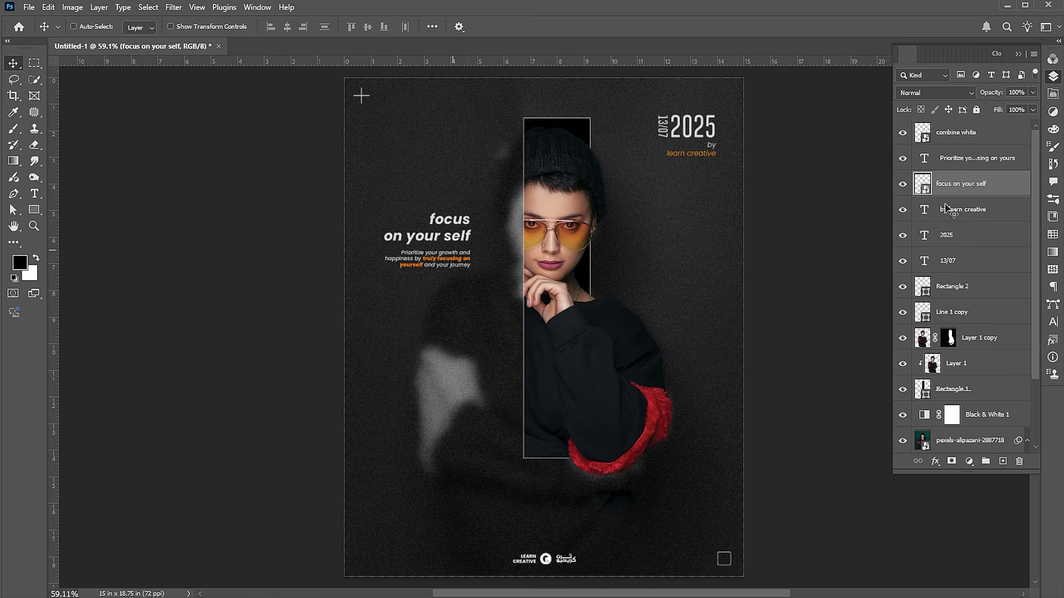
Step: Duplicate the "focus on your self" layer, hide the original, and apply a Gaussian Blur of 3.5 pixels to the copy
{"action": "key", "text": "ctrl+j"}
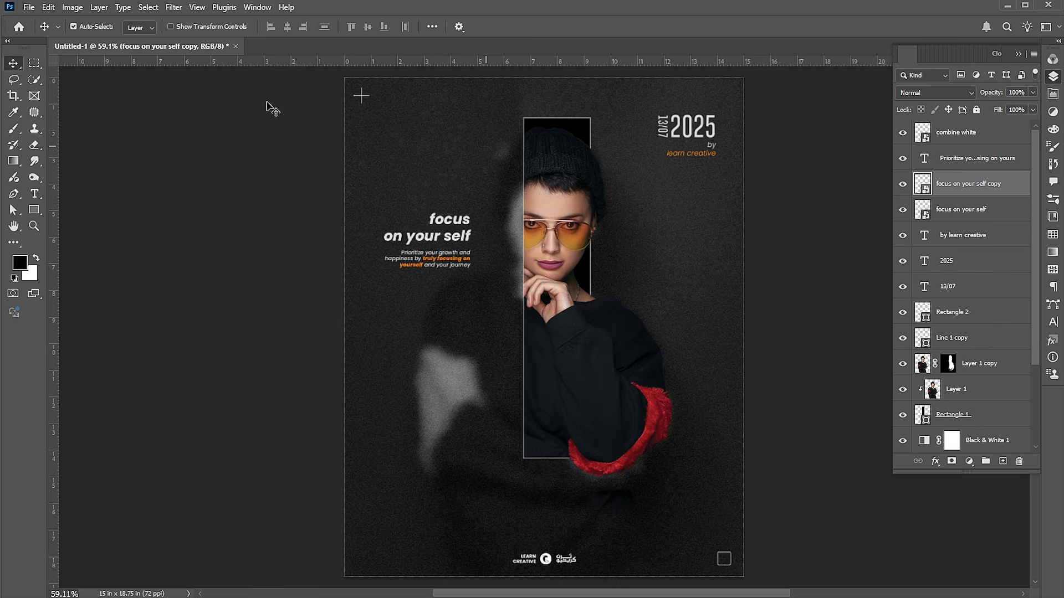
{"action": "left_click", "coordinate": [903, 211]}
{"action": "left_click", "coordinate": [173, 7]}
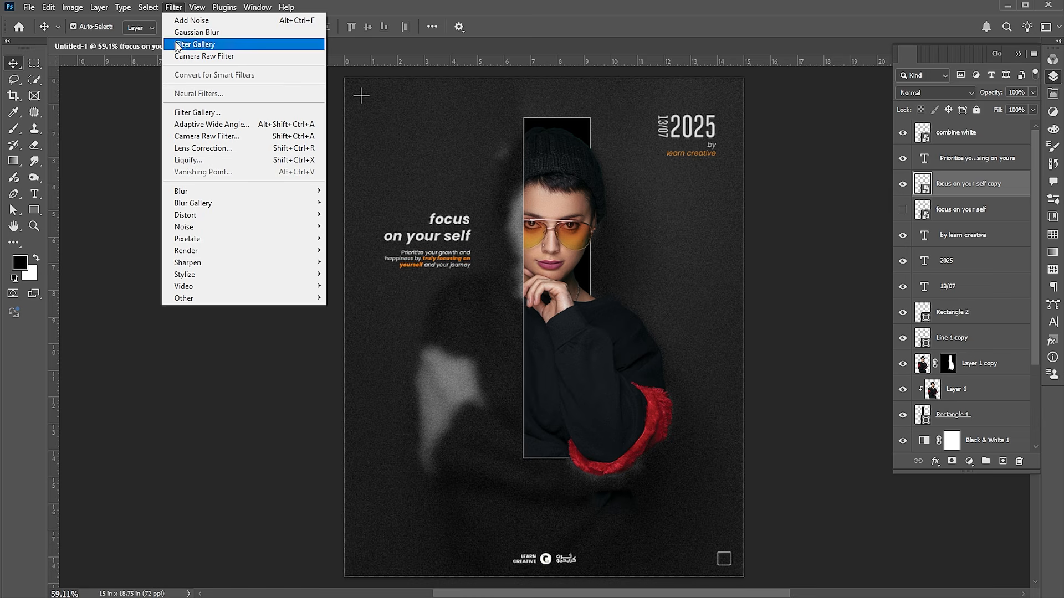
{"action": "mouse_move", "coordinate": [187, 191]}
{"action": "left_click", "coordinate": [375, 239]}
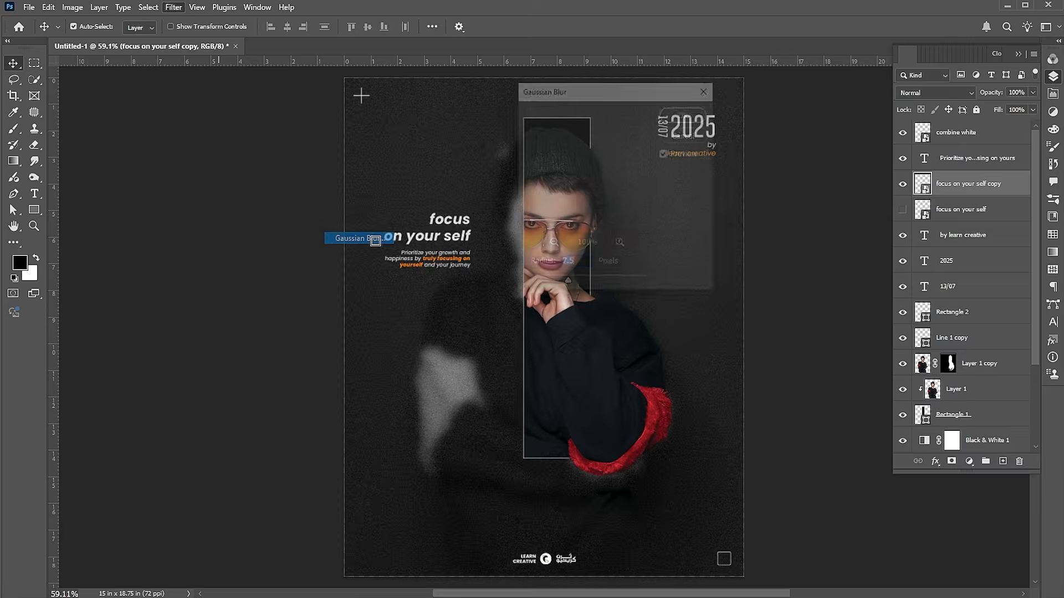
{"action": "type", "text": "3.5"}
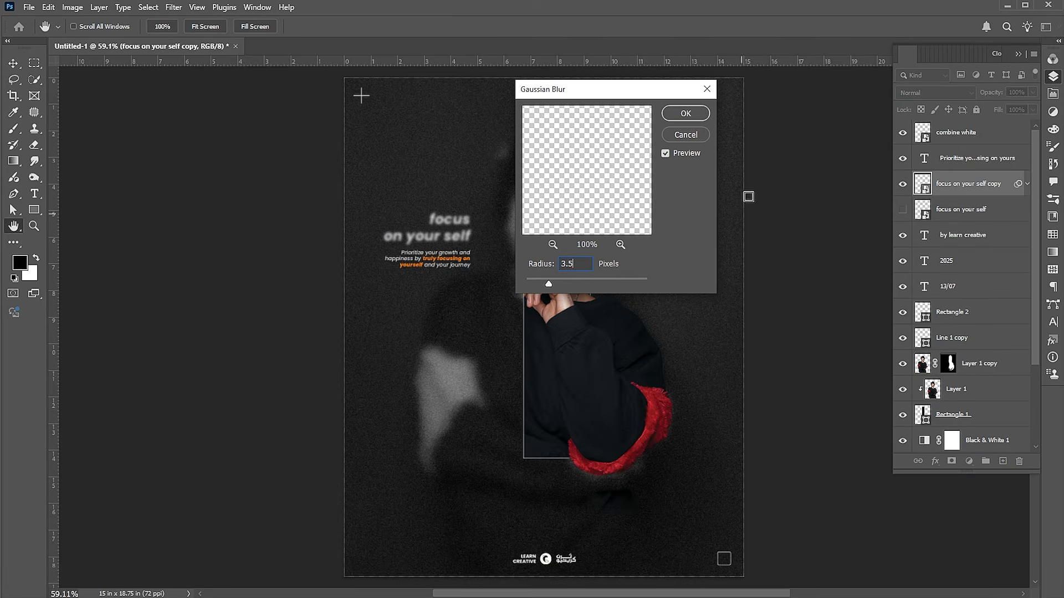
{"action": "left_click", "coordinate": [698, 114]}
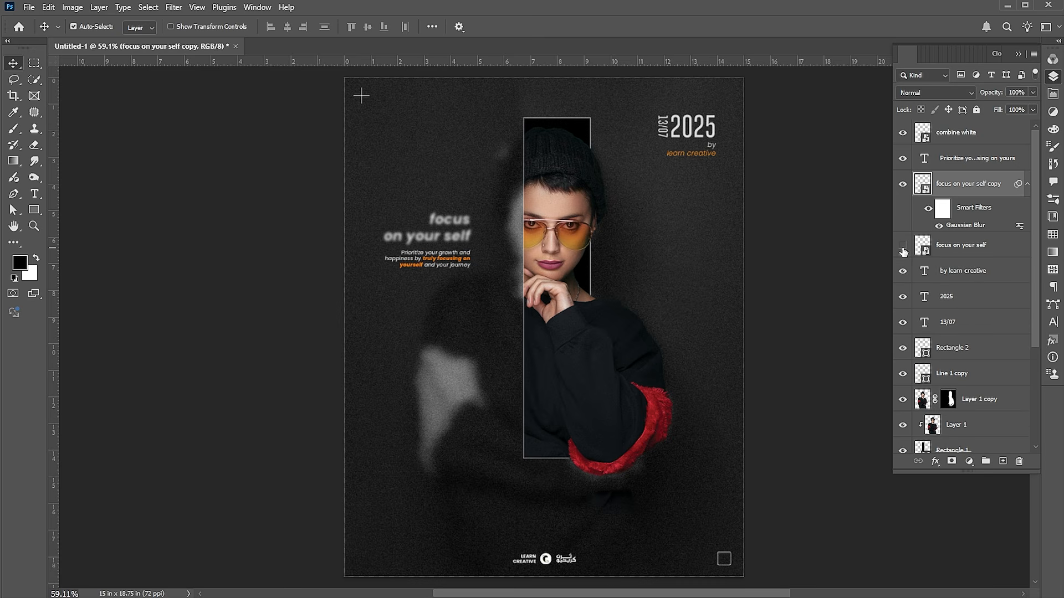
Step: Show the original "focus on your self" layer again and add a white layer mask to it
{"action": "left_click", "coordinate": [902, 245]}
{"action": "left_click", "coordinate": [958, 244]}
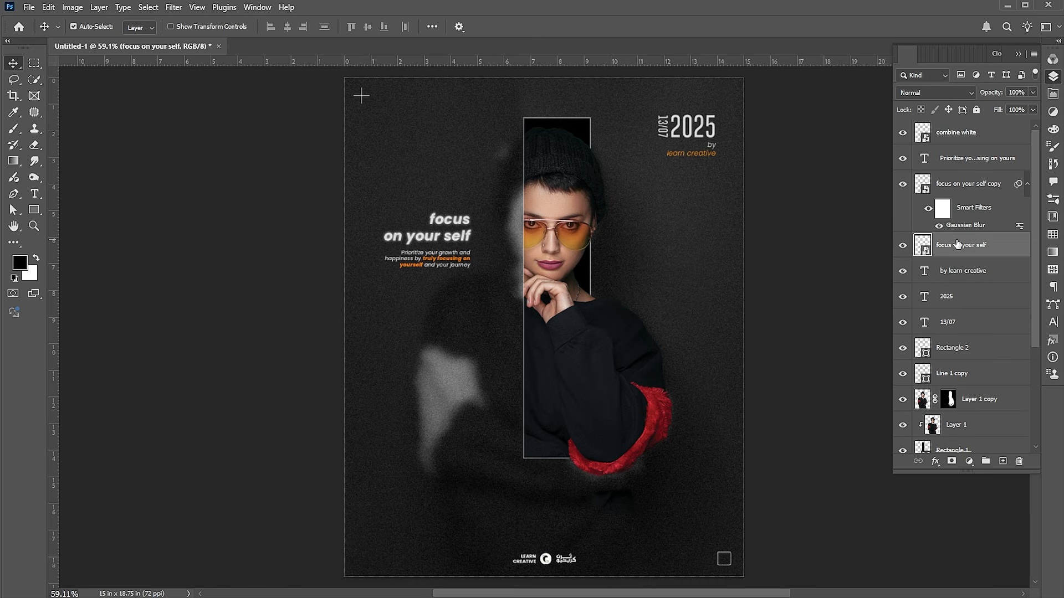
{"action": "left_click", "coordinate": [951, 462]}
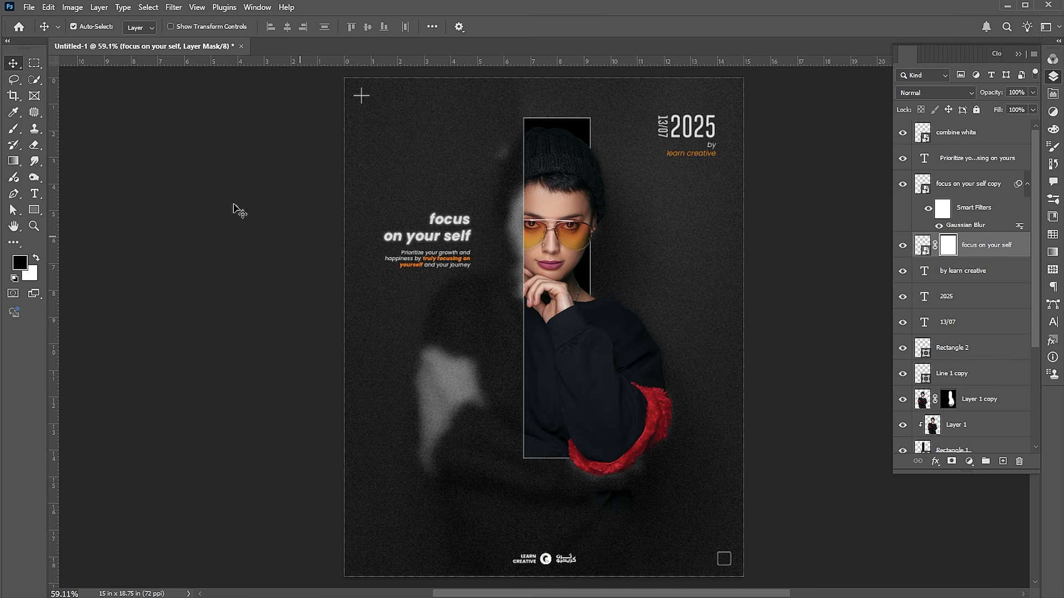
Step: Brush black with a soft size 60 brush diagonally across the slogan on the mask, hiding parts of the sharp text
{"action": "left_click", "coordinate": [14, 128]}
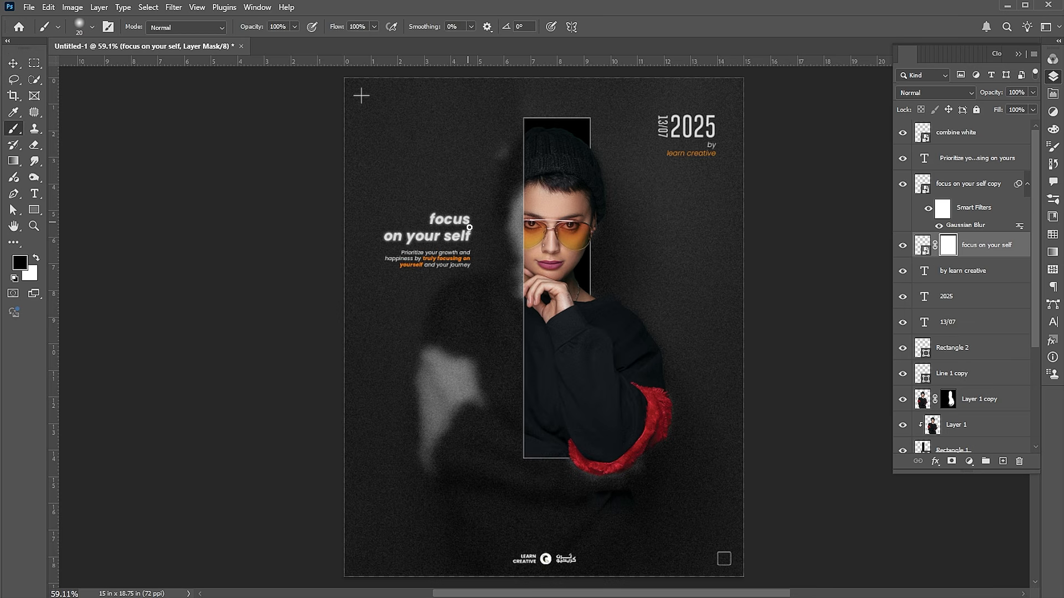
{"action": "scroll", "coordinate": [470, 227], "scroll_direction": "up", "scroll_amount": 6}
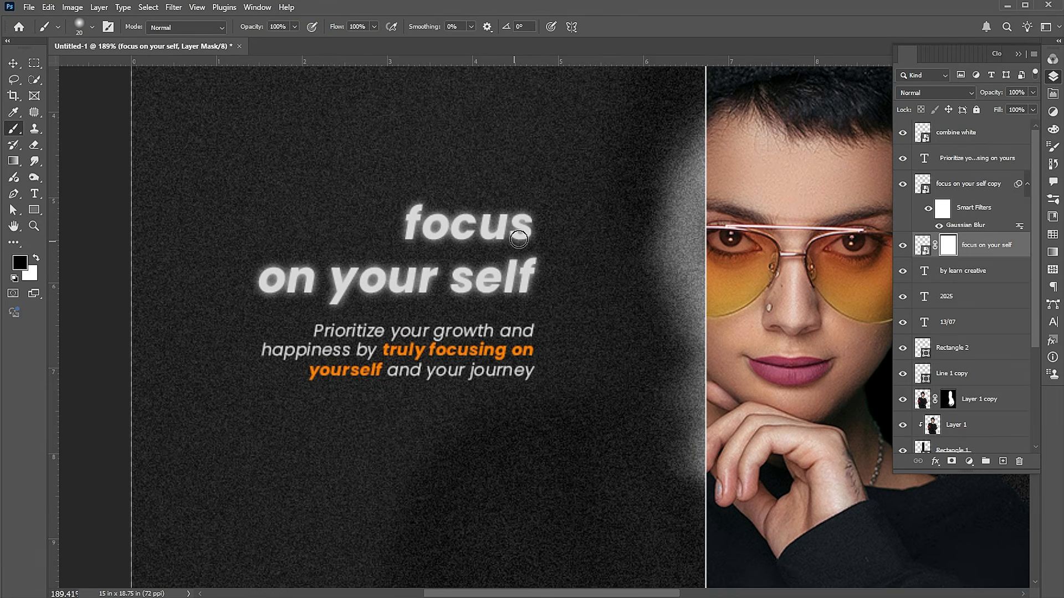
{"action": "key", "text": "bracketright"}
{"action": "key", "text": "bracketright"}
{"action": "key", "text": "bracketright"}
{"action": "key", "text": "bracketright"}
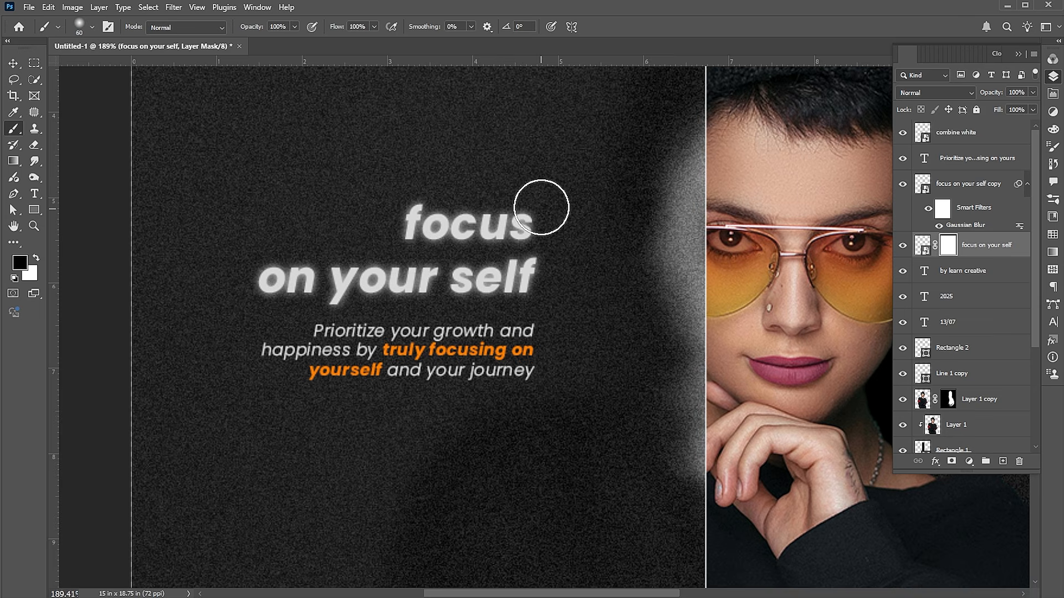
{"action": "left_click_drag", "start_coordinate": [541, 207], "coordinate": [226, 378]}
{"action": "key", "text": "v"}
{"action": "key", "text": "ctrl+0"}
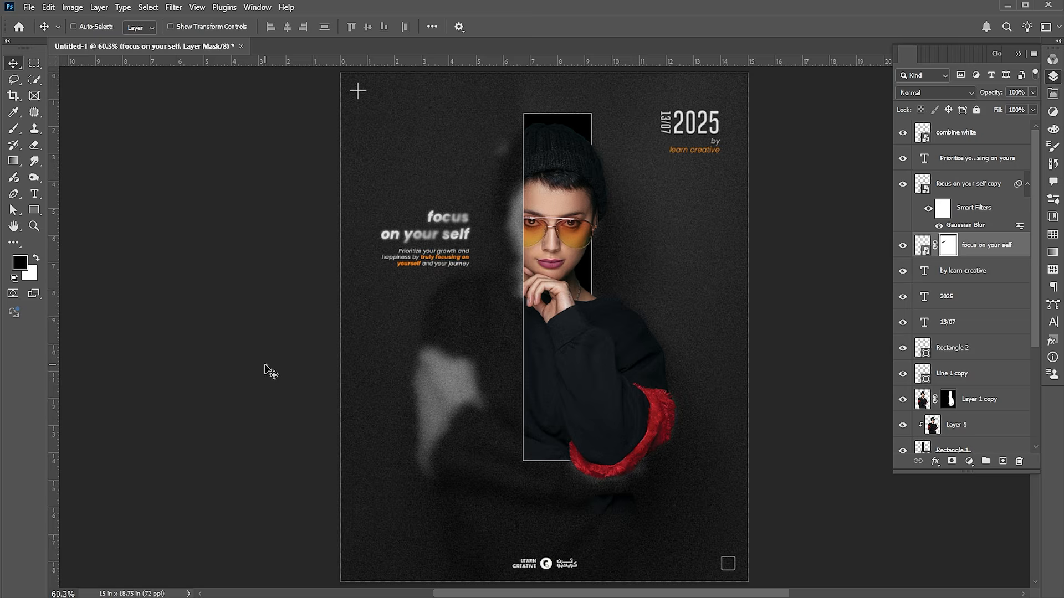